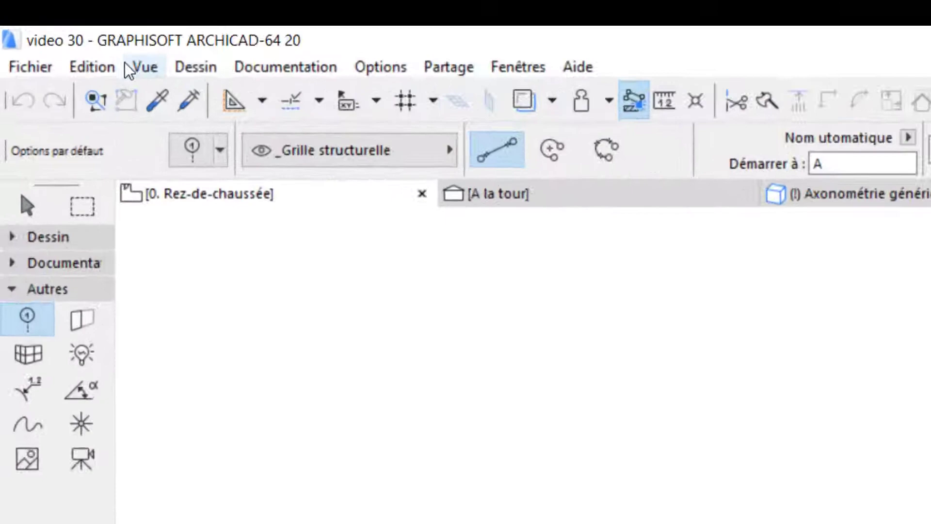
Display the construction grid on the 0. Rez-de-chaussée floor plan.
click(141, 71)
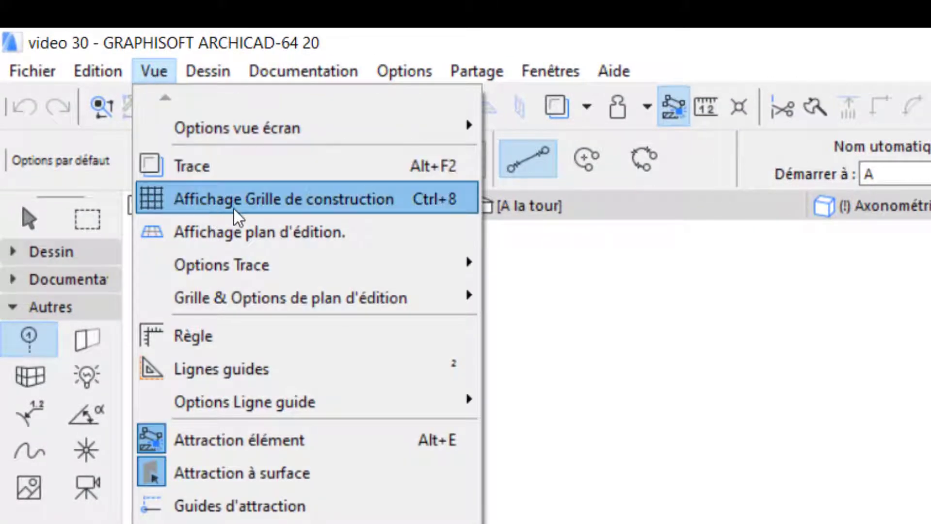
click(273, 204)
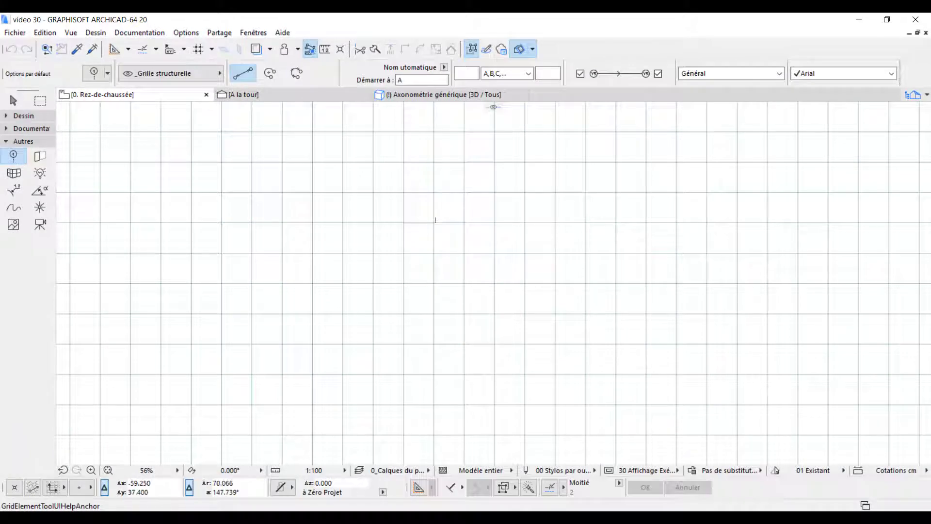
scroll(432, 251, up, 1)
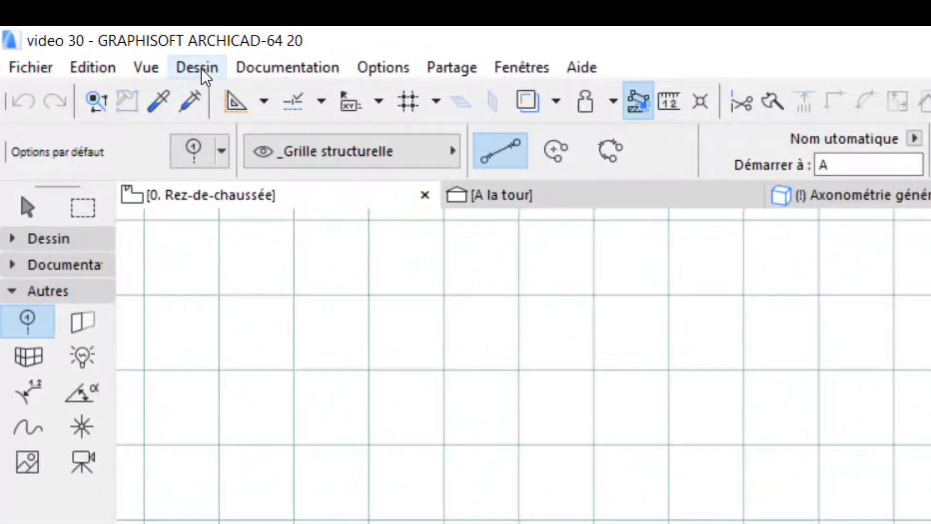
Review the main grid's spacing and step settings in the Grilles & fond options, keeping them as they are.
click(146, 68)
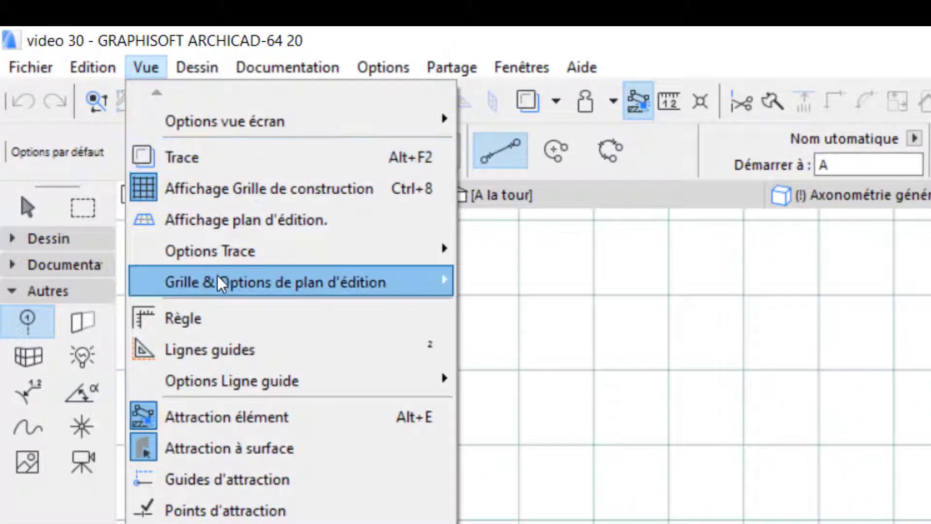
mouse_move(233, 278)
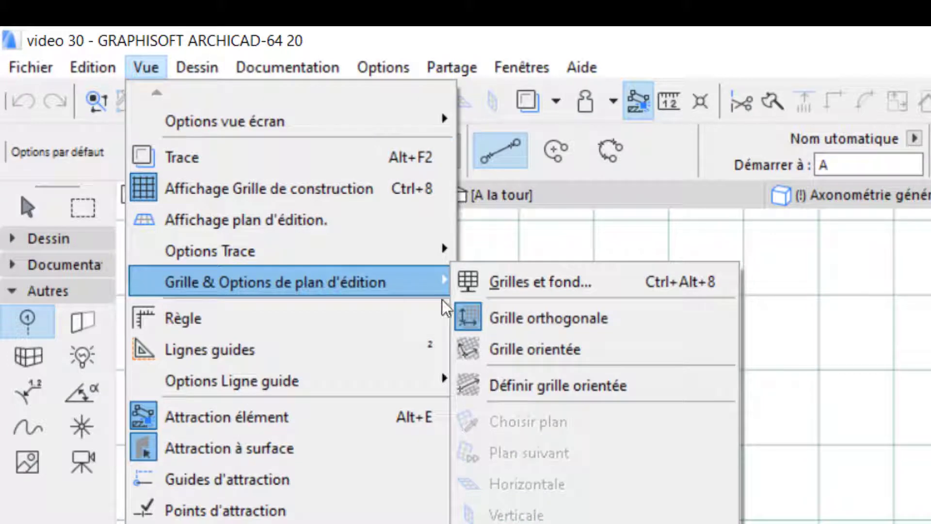
click(515, 289)
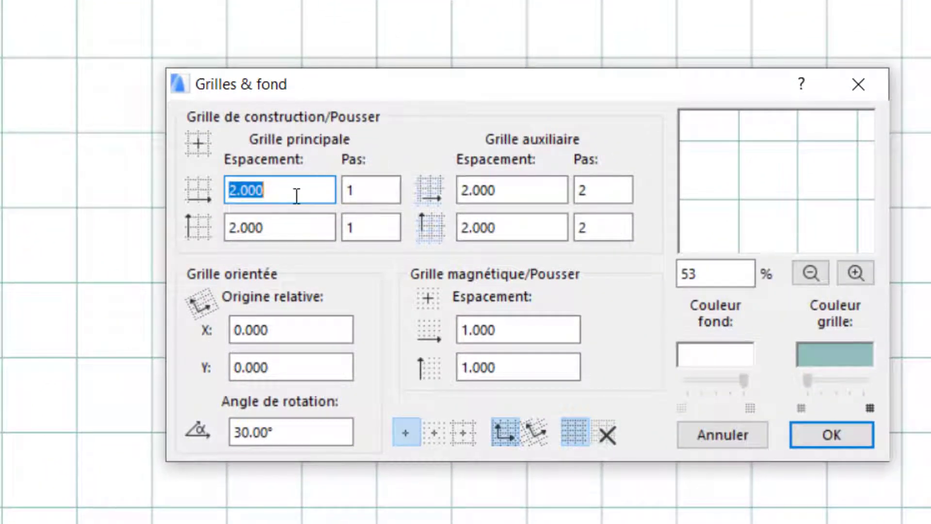
drag(261, 227, 211, 241)
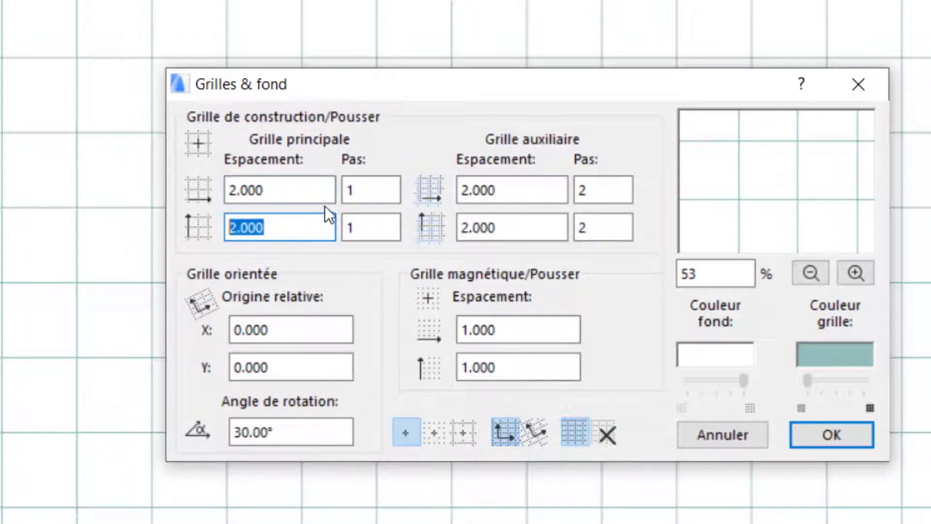
click(367, 218)
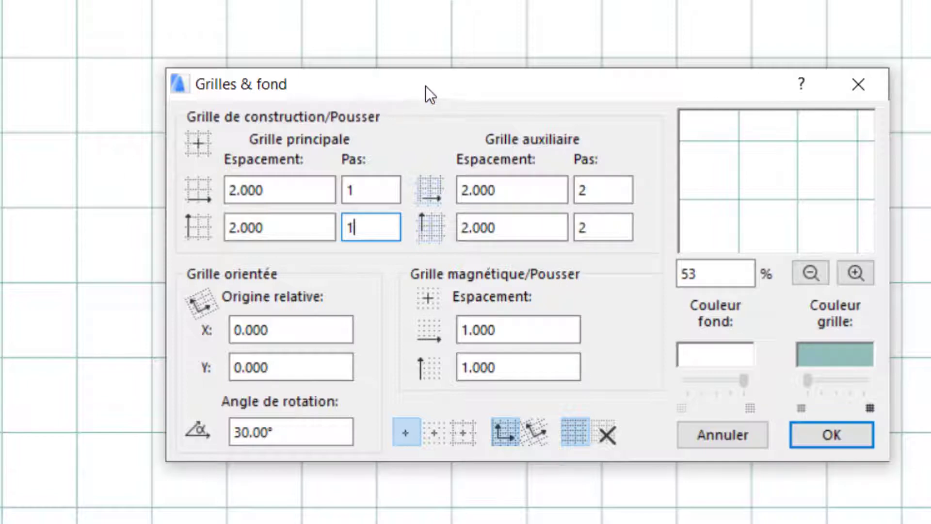
mouse_move(426, 86)
mouse_down()
mouse_move(437, 67)
mouse_move(431, 80)
mouse_up()
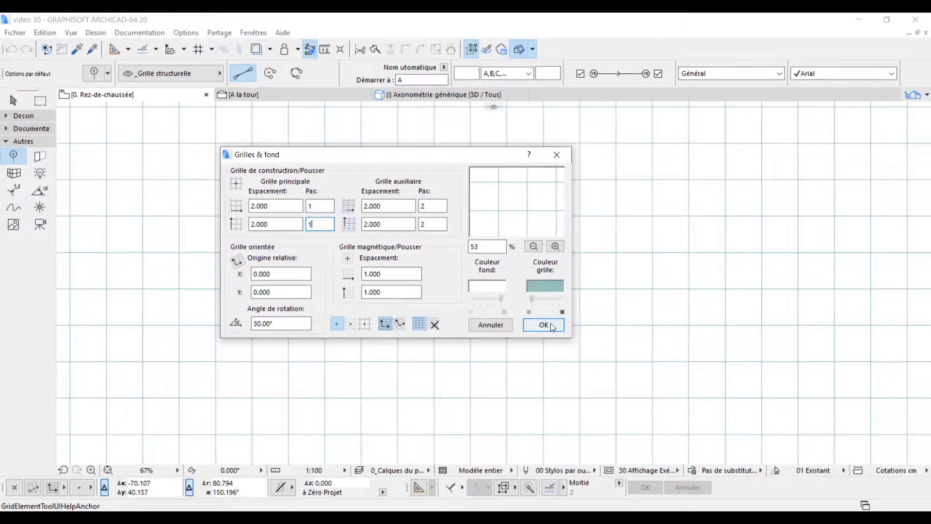
click(544, 325)
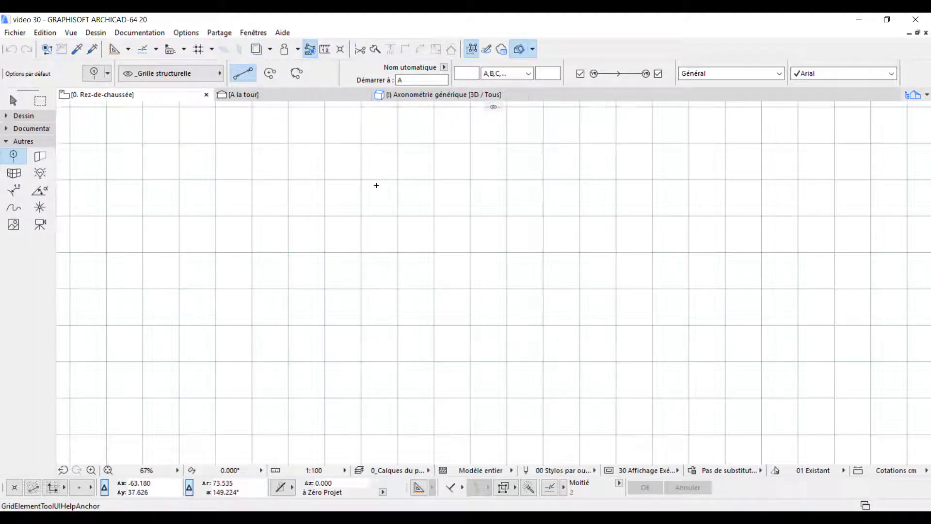
Hide the construction grid on the floor plan.
key(ctrl+8)
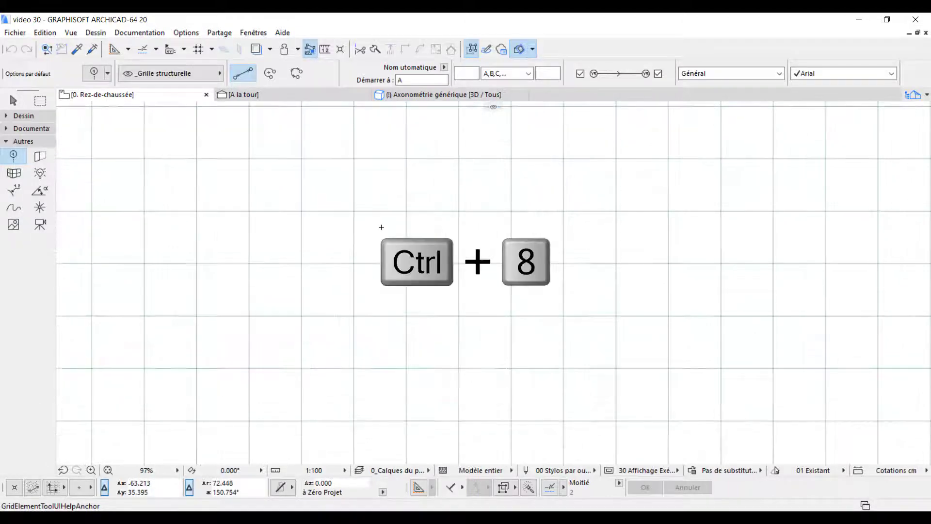
middle_drag(409, 199, 422, 219)
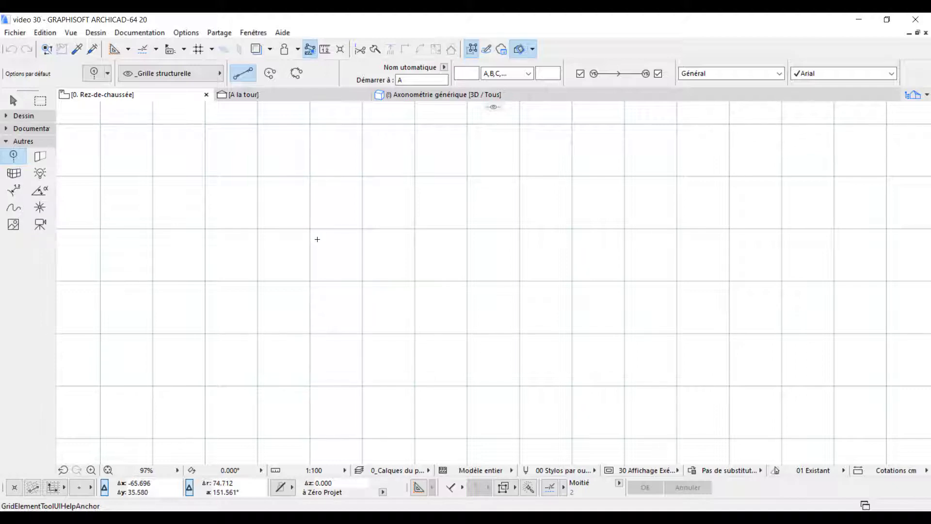
key(shift+s)
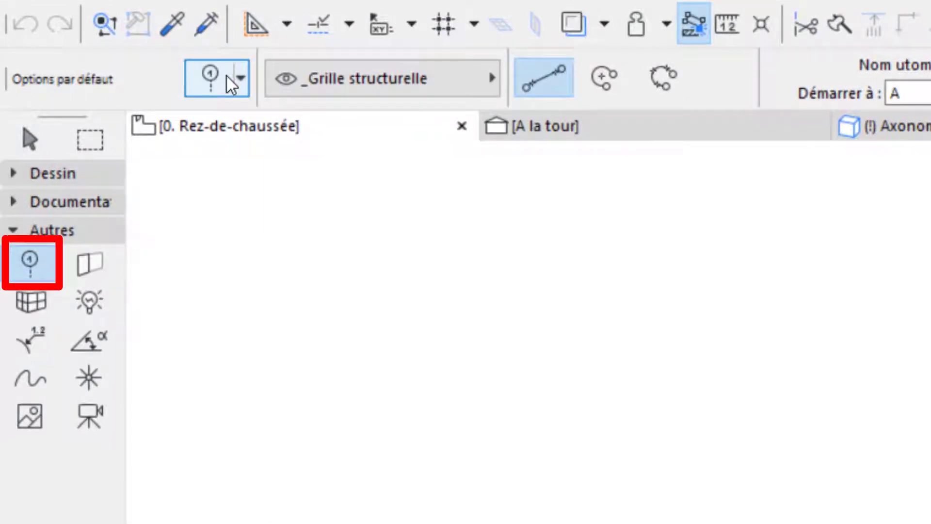
Look through the default settings of the grid element tool, leaving them unchanged.
click(229, 86)
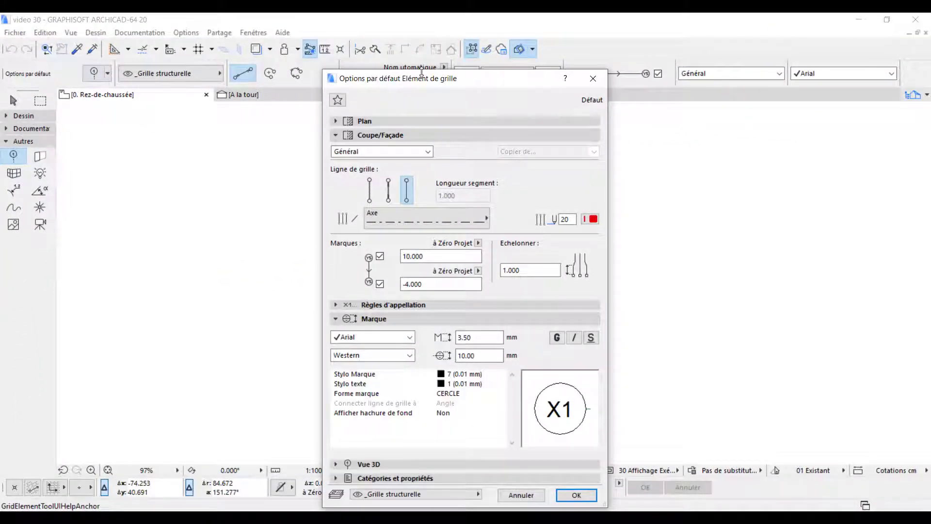
drag(421, 73, 432, 52)
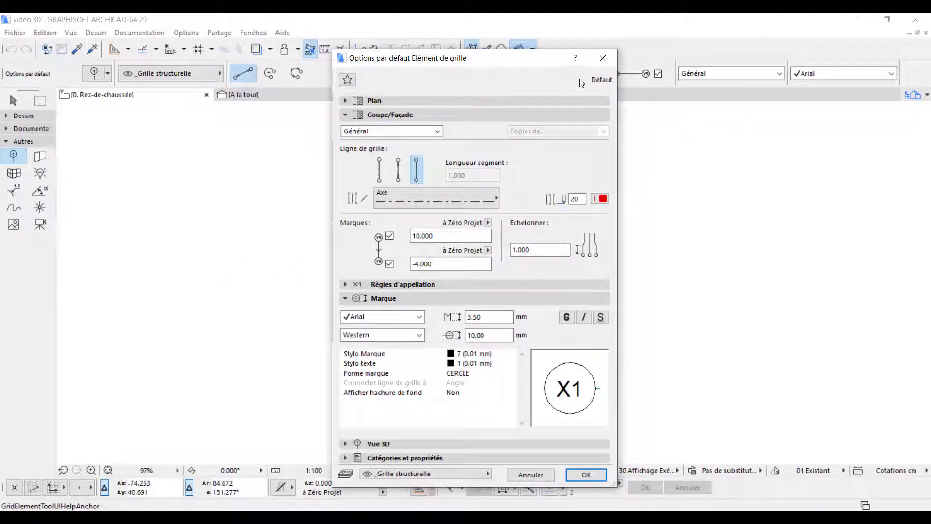
click(603, 57)
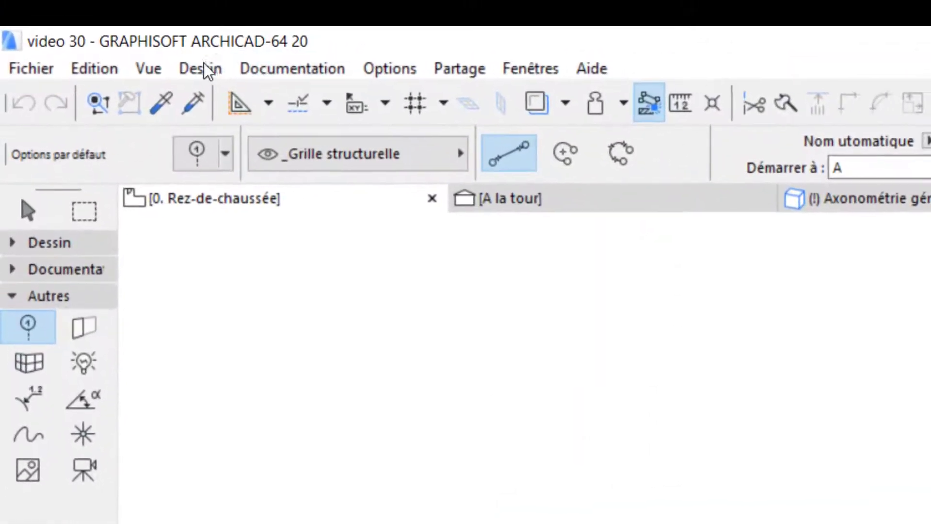
Open the grid system options, collapse the general parameters and grid elements, and expand Positions de grille.
click(203, 68)
click(267, 444)
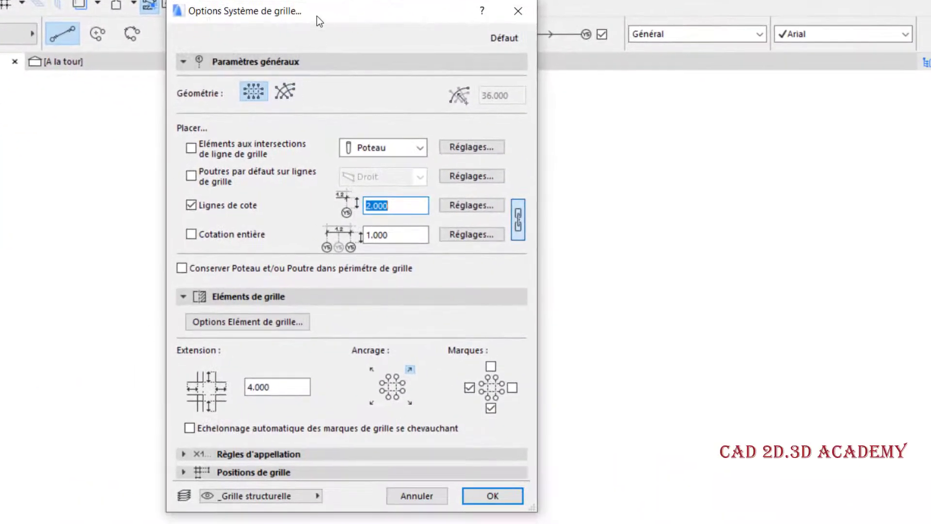
drag(319, 11, 249, 0)
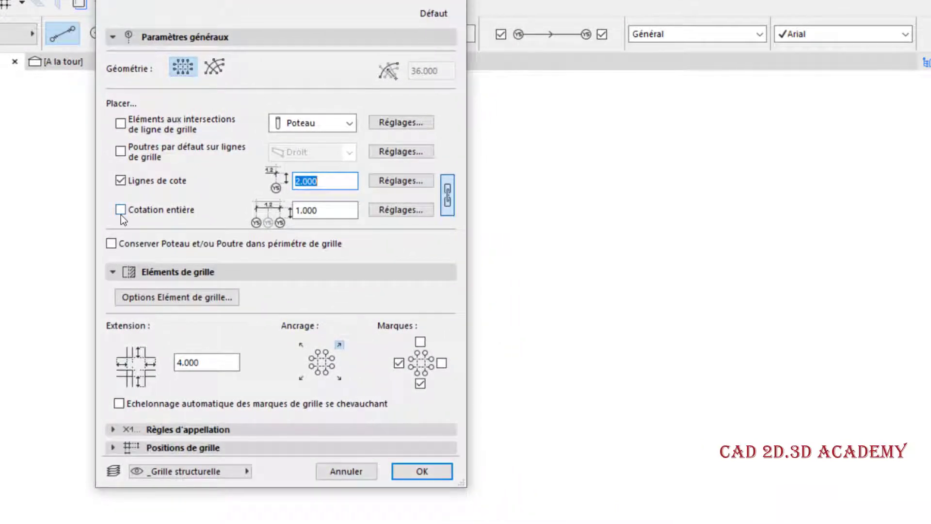
click(166, 37)
click(166, 55)
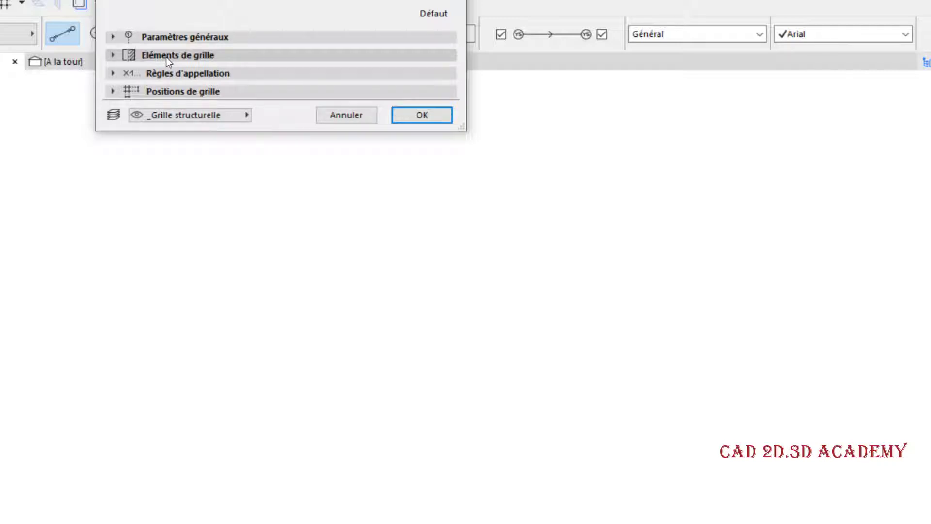
click(179, 92)
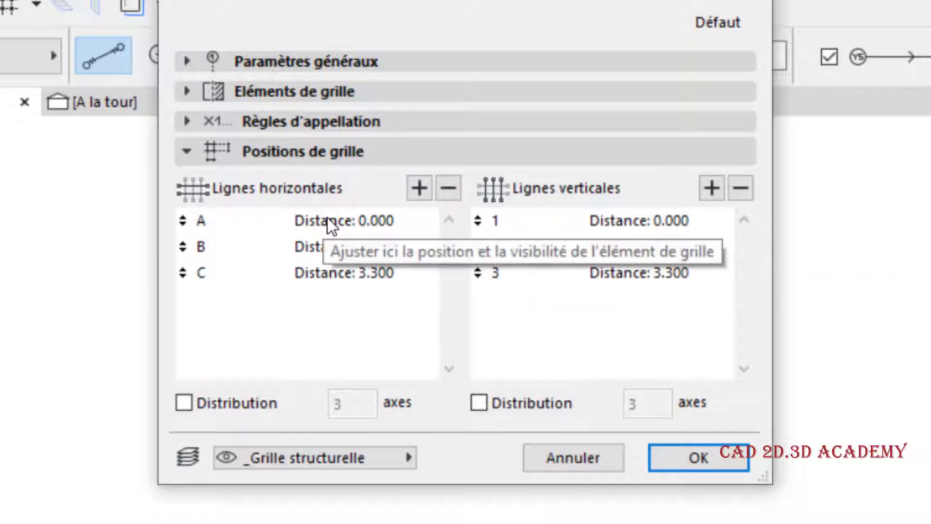
Check the distances of horizontal lines A to C and vertical lines 1 to 3 in the grid positions.
click(363, 222)
click(388, 245)
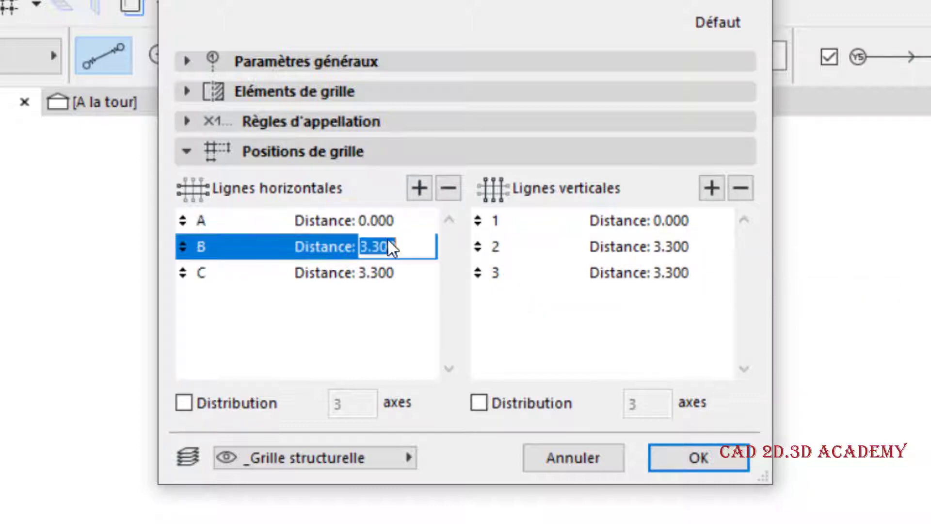
click(411, 243)
drag(411, 243, 351, 253)
click(401, 272)
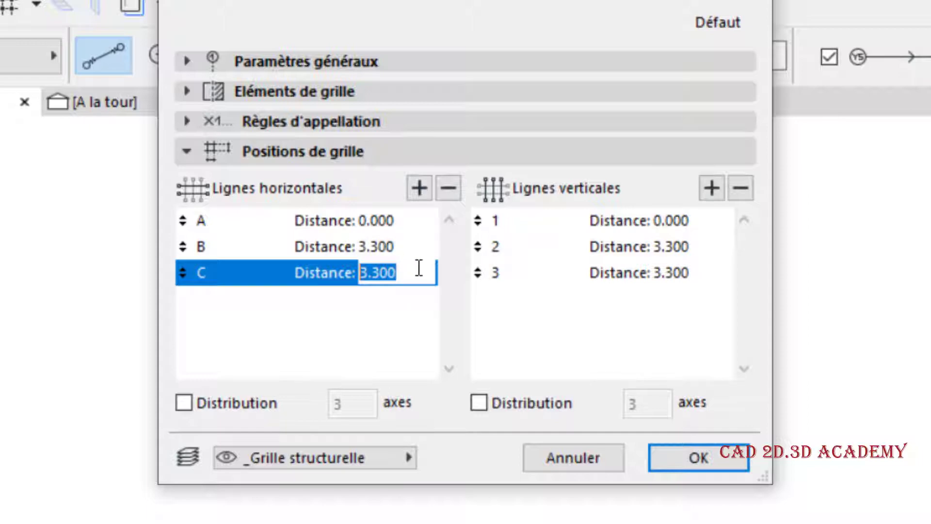
click(676, 222)
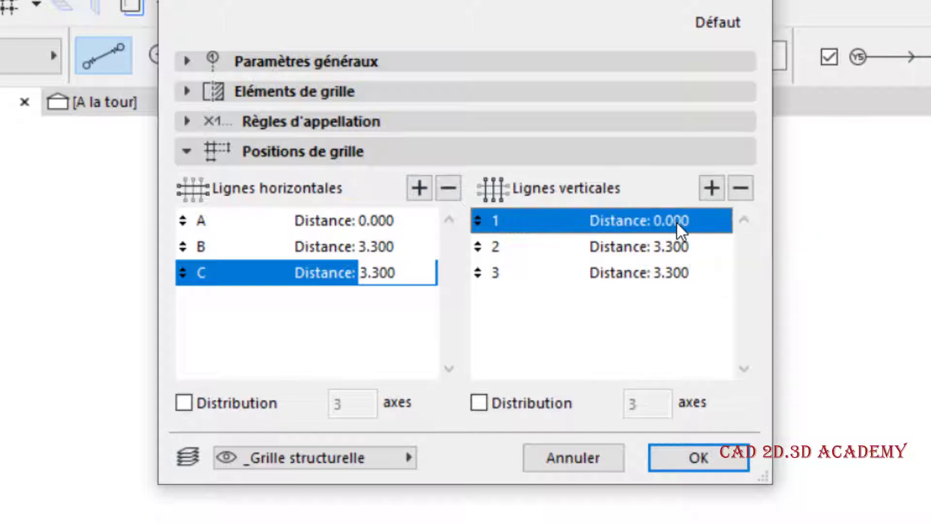
click(667, 245)
click(686, 277)
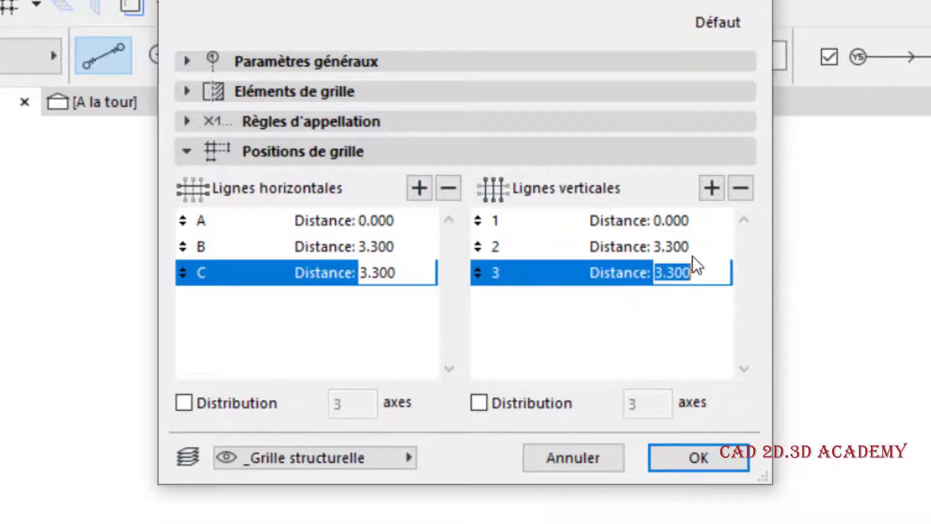
Accept the grid system options and place the grid unrotated on the floor plan, with lines A to C and 1 to 3.
click(700, 466)
middle_drag(548, 417, 629, 336)
scroll(637, 352, down, 3)
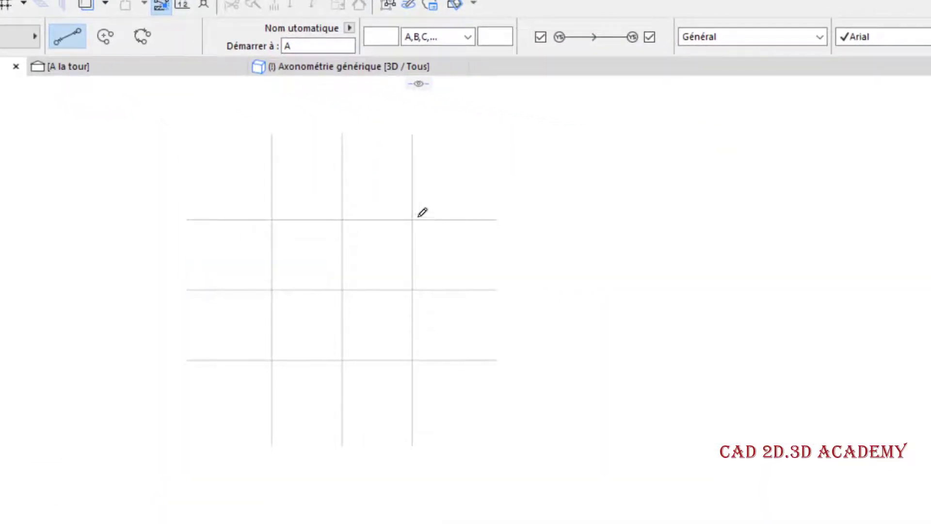
middle_drag(422, 212, 294, 184)
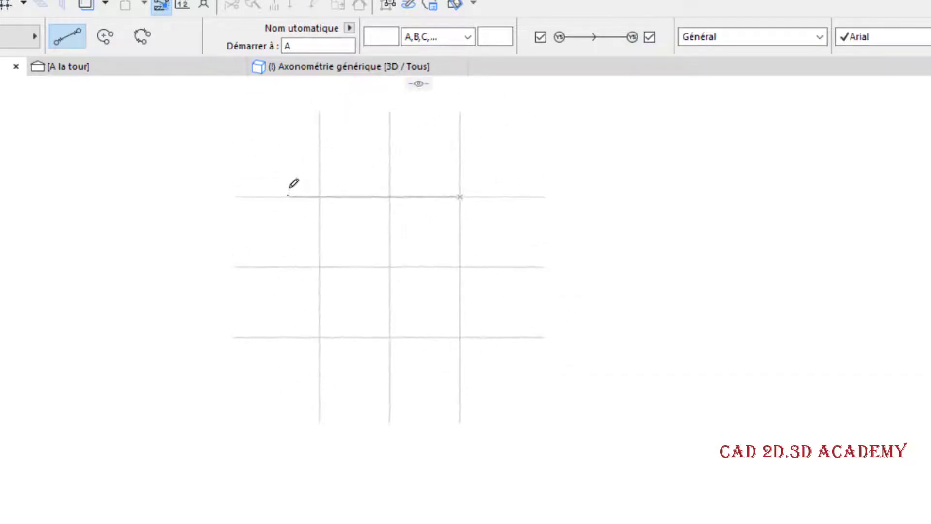
click(291, 191)
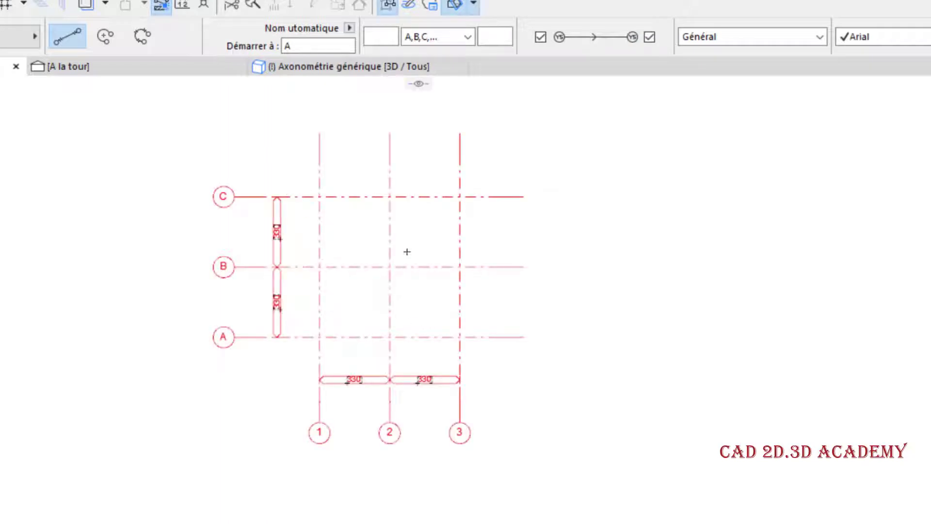
Examine the placed grid's axis markers and dimension lines in both directions.
scroll(398, 230, up, 4)
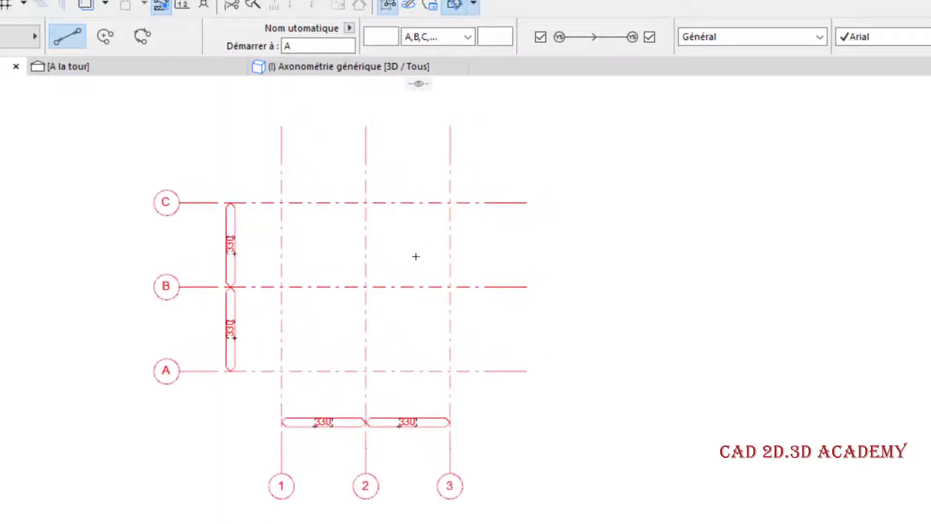
middle_drag(413, 272, 394, 259)
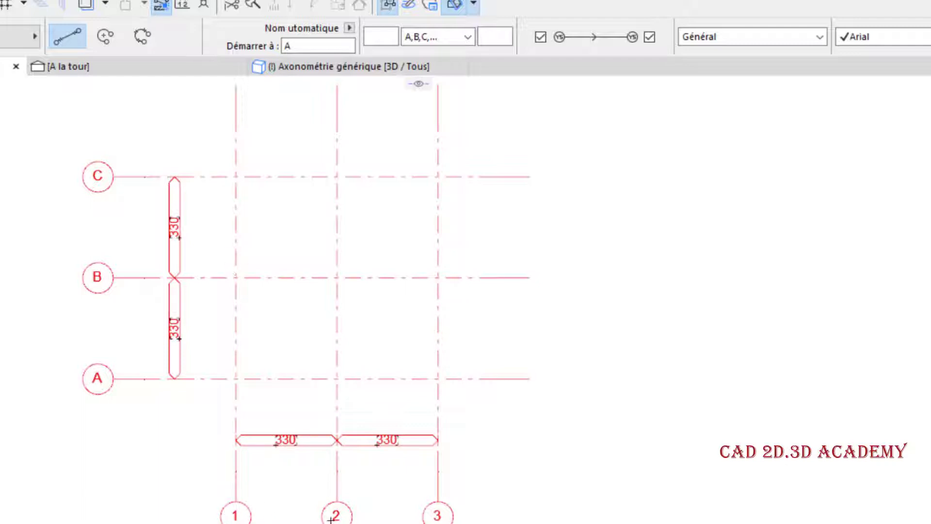
middle_drag(160, 384, 162, 431)
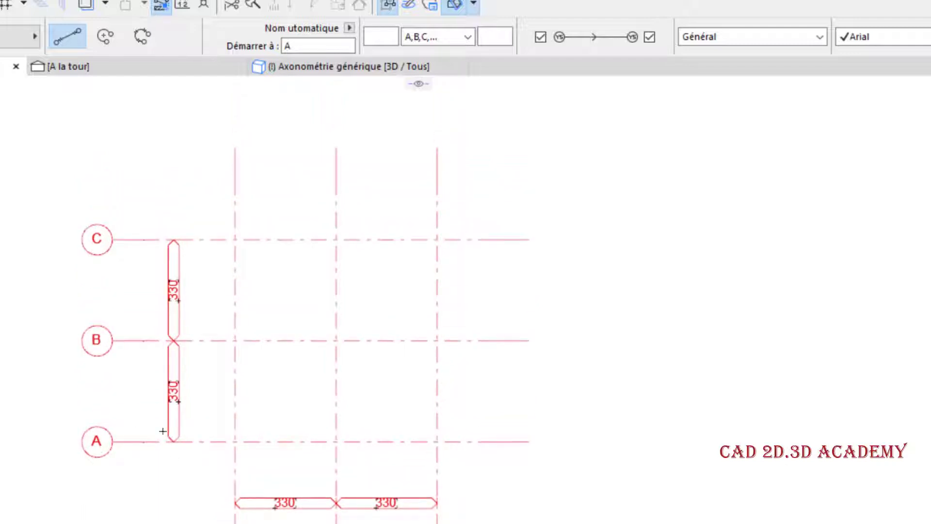
scroll(165, 274, up, 2)
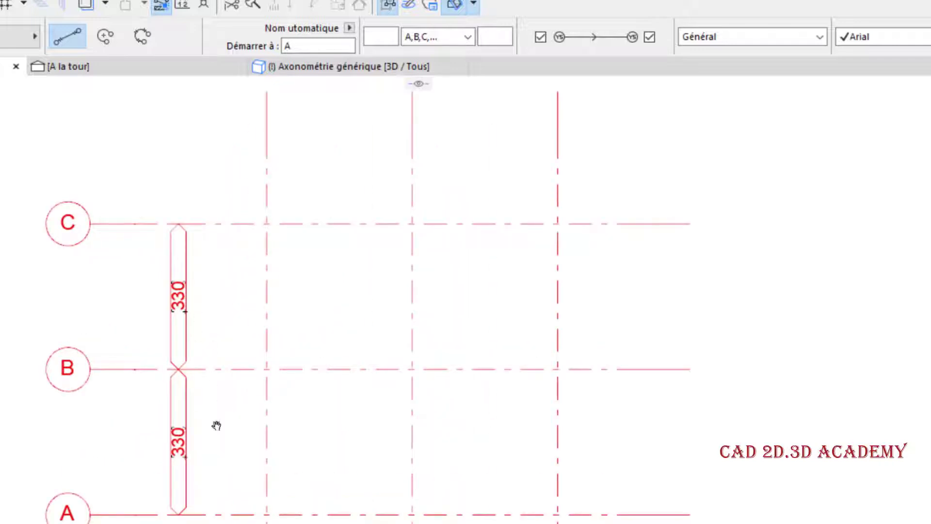
middle_drag(216, 424, 115, 193)
scroll(277, 419, down, 2)
scroll(299, 291, down, 1)
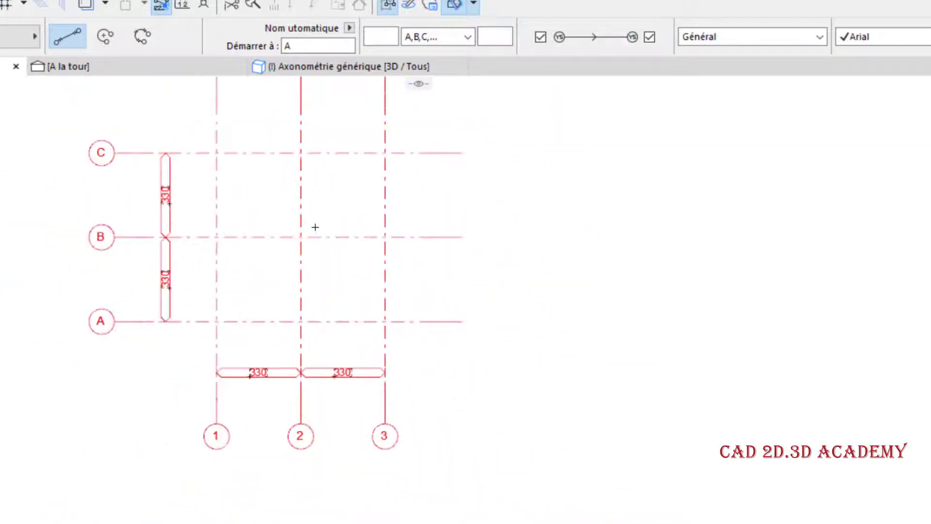
middle_drag(314, 225, 316, 276)
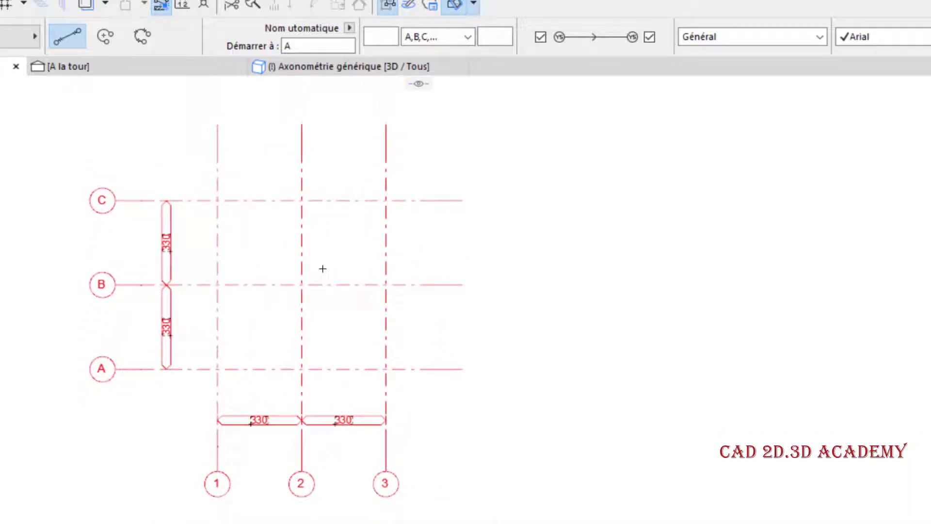
middle_drag(322, 268, 324, 269)
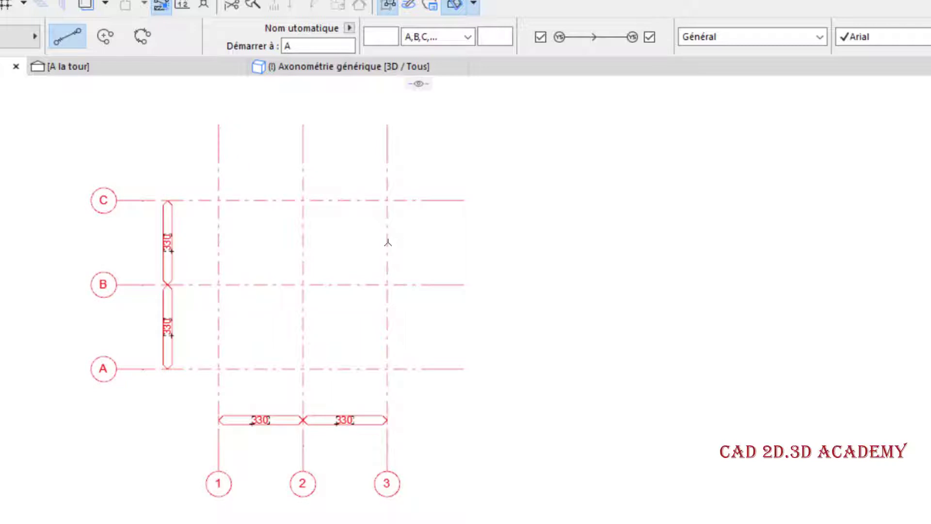
Select vertical axis 3 and horizontal lines B and C one at a time to check they are separate elements.
click(388, 243)
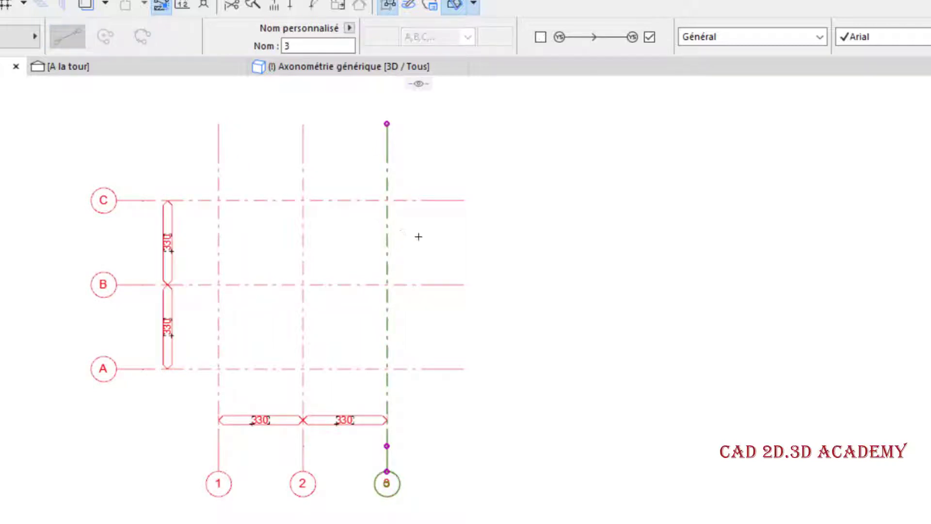
click(363, 275)
click(357, 285)
click(349, 214)
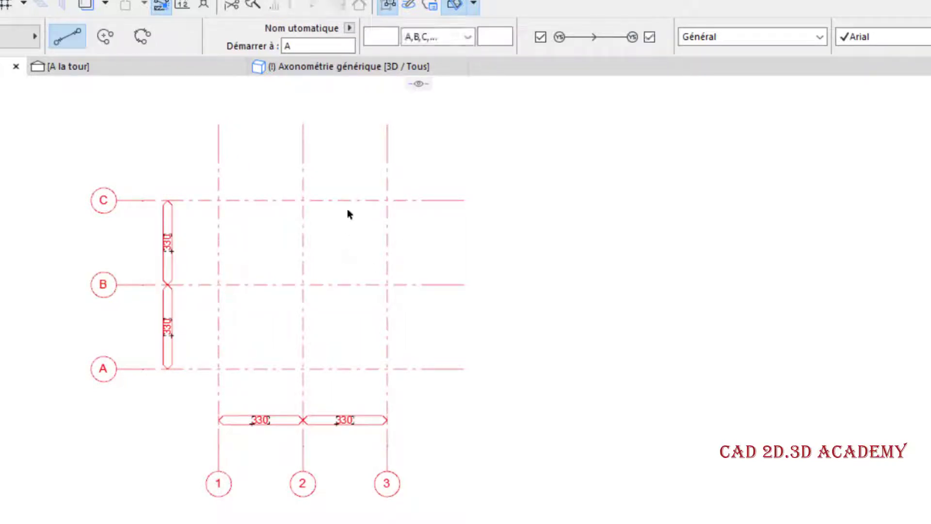
click(347, 200)
click(337, 229)
Select vertical axis 3, view its grid element options, and close them without changes.
click(388, 238)
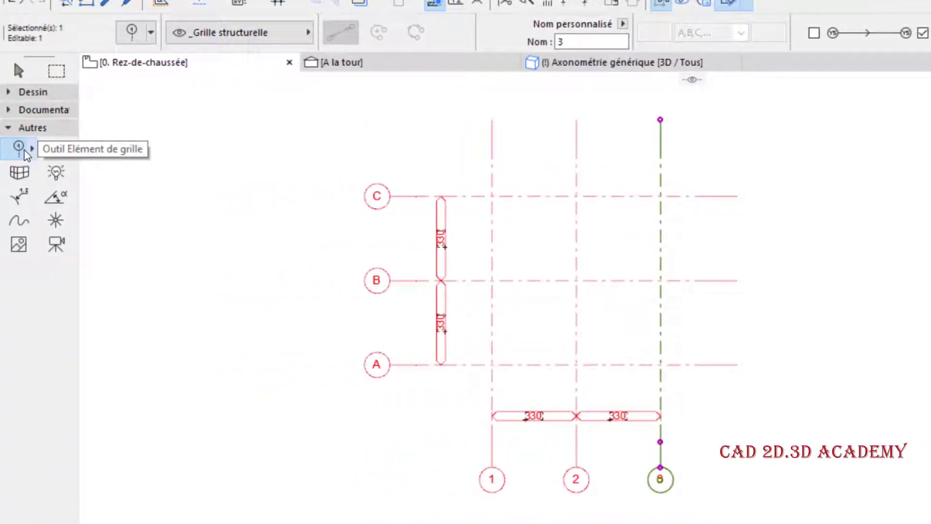
click(20, 149)
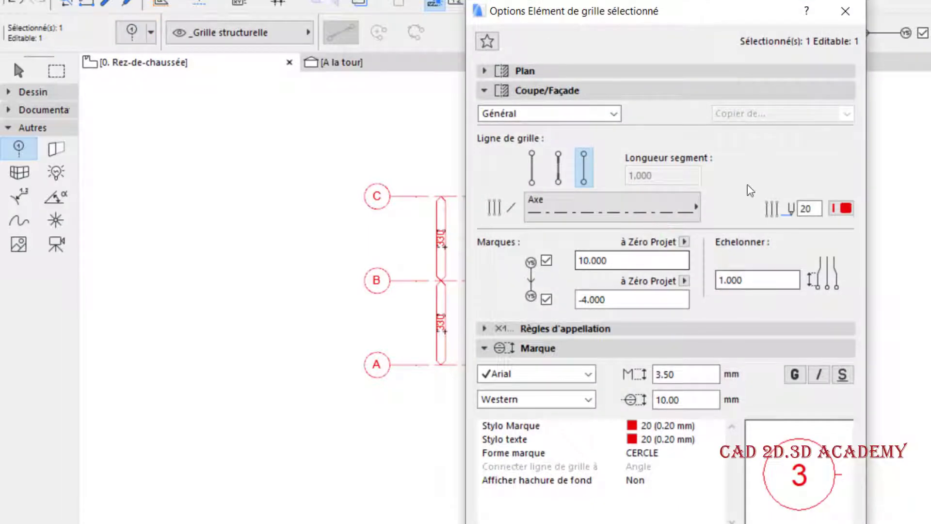
click(846, 19)
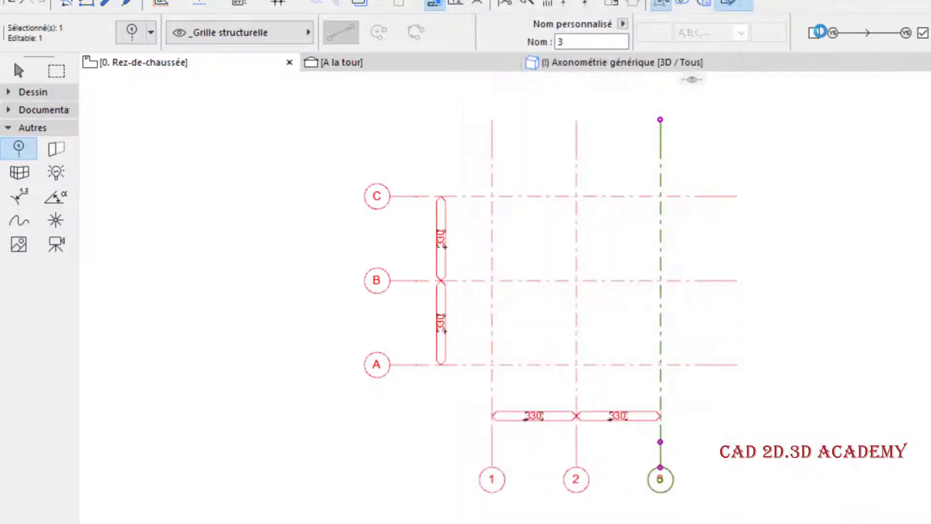
key(Escape)
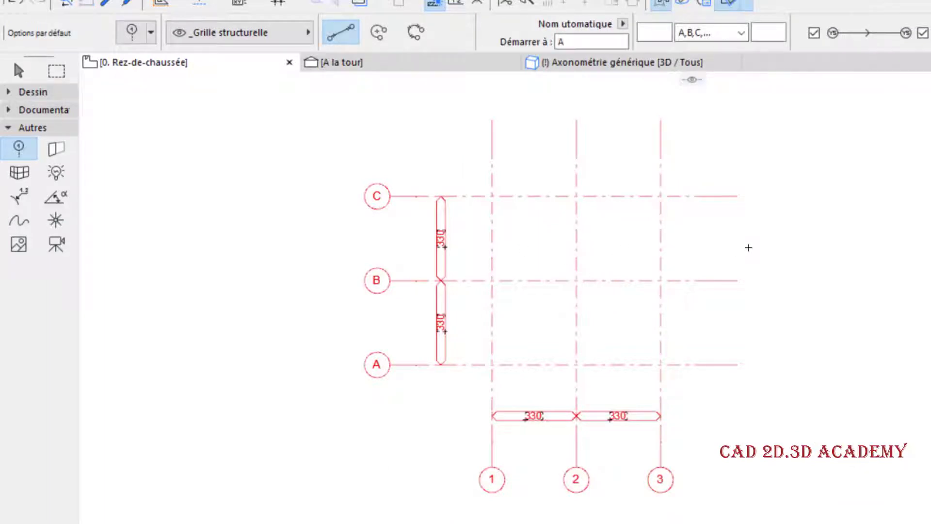
Reopen the grid system options and add horizontal line D and vertical line 4 to the grid positions.
middle_drag(748, 247, 456, 246)
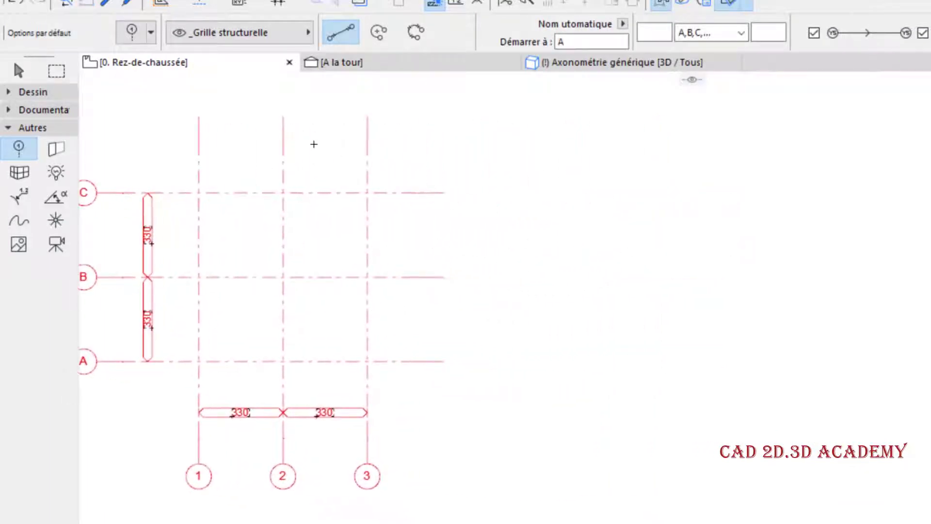
click(124, 29)
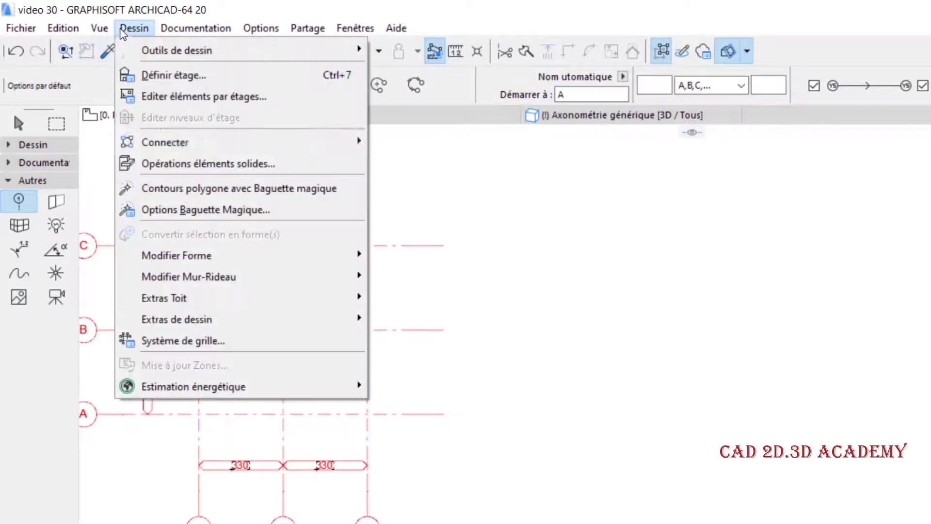
click(221, 342)
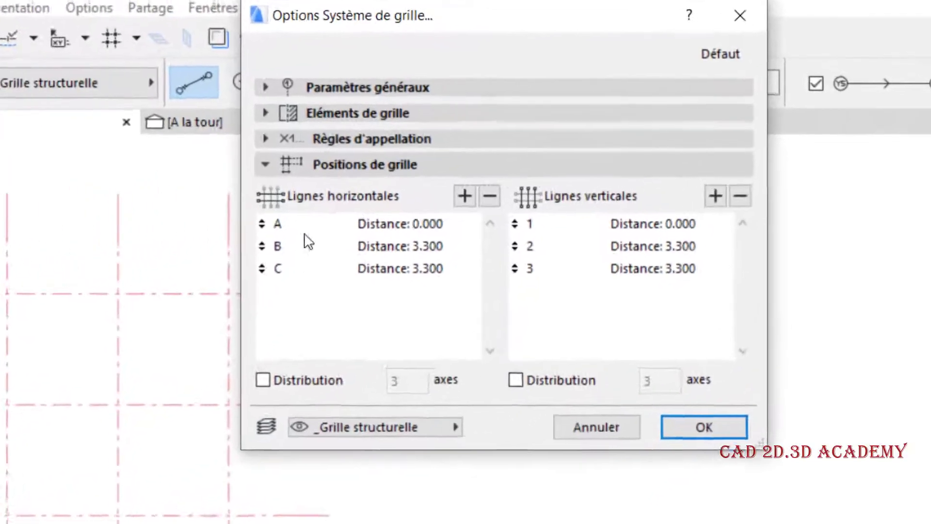
click(445, 197)
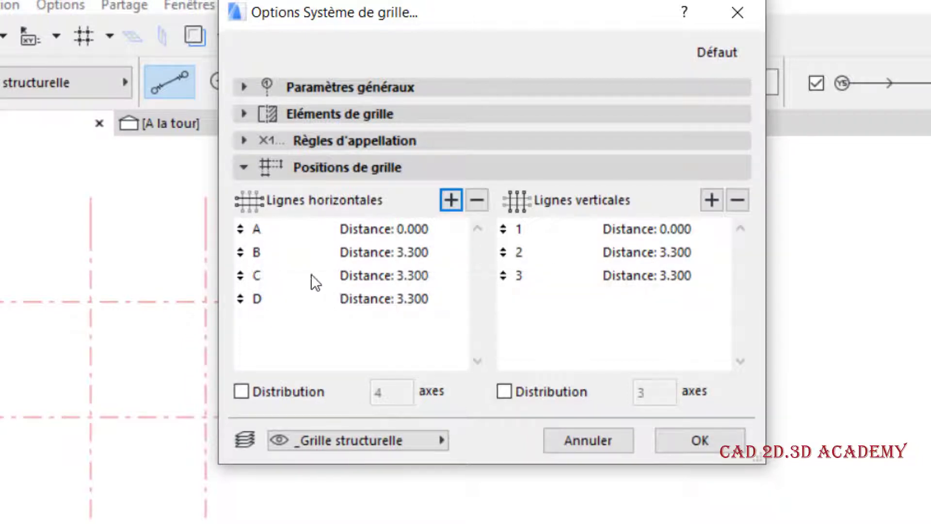
click(716, 206)
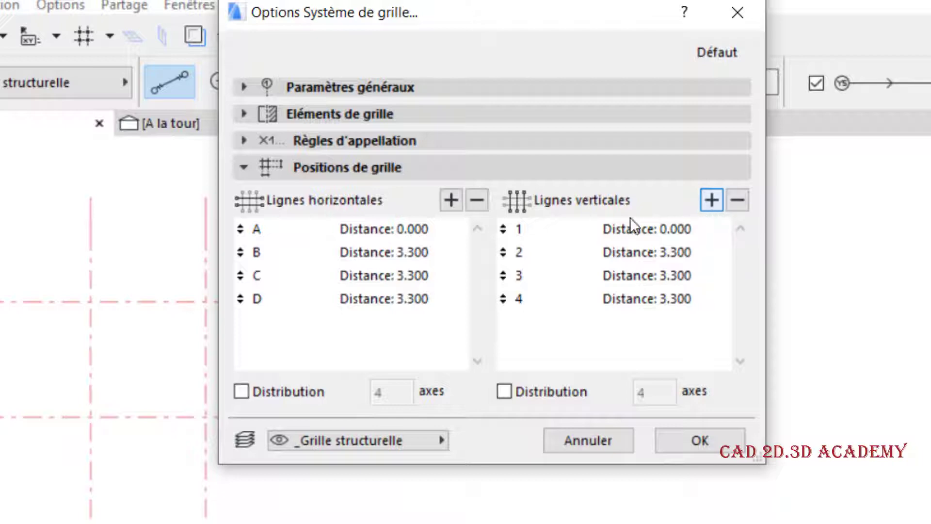
Remove horizontal line D and vertical line 4 from the grid positions.
click(476, 199)
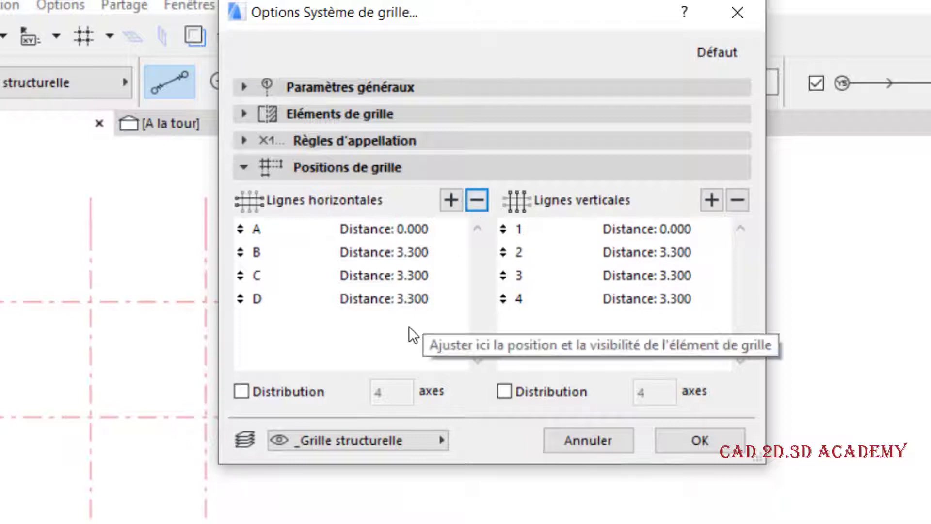
click(389, 302)
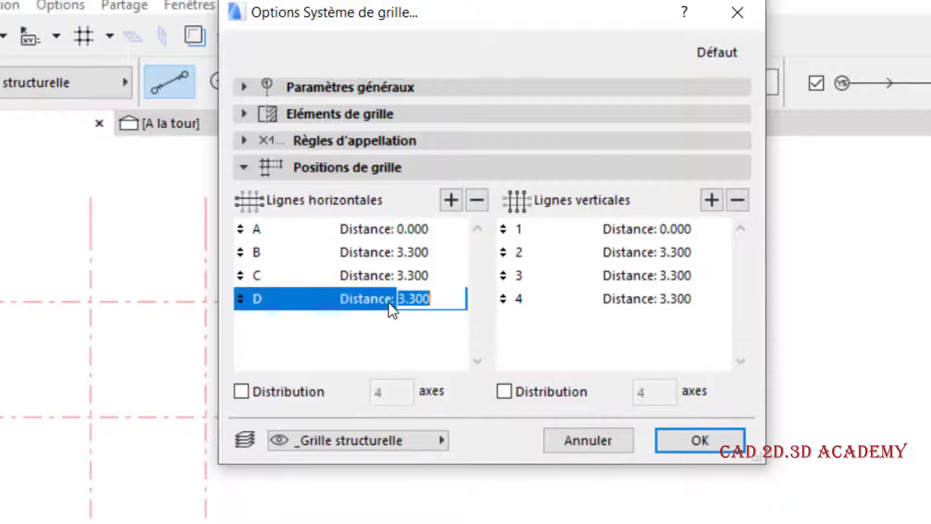
click(476, 203)
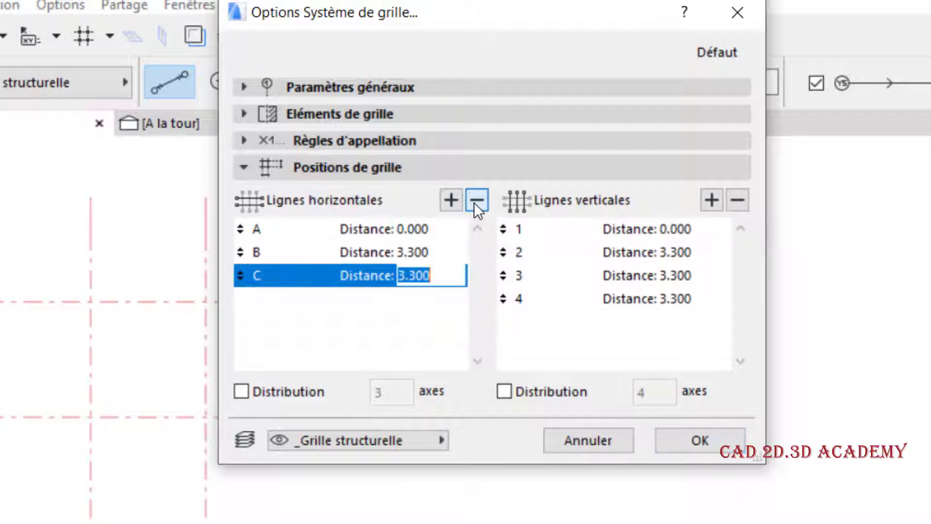
click(651, 299)
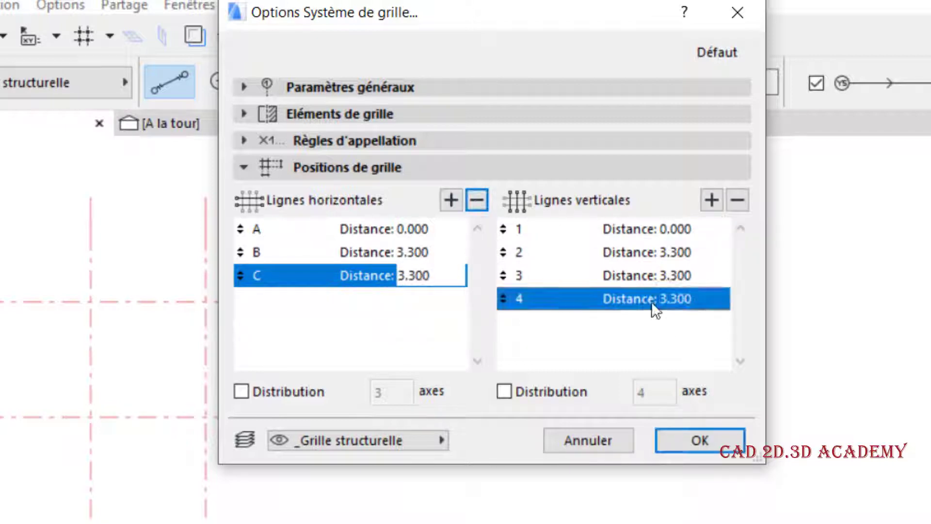
click(739, 203)
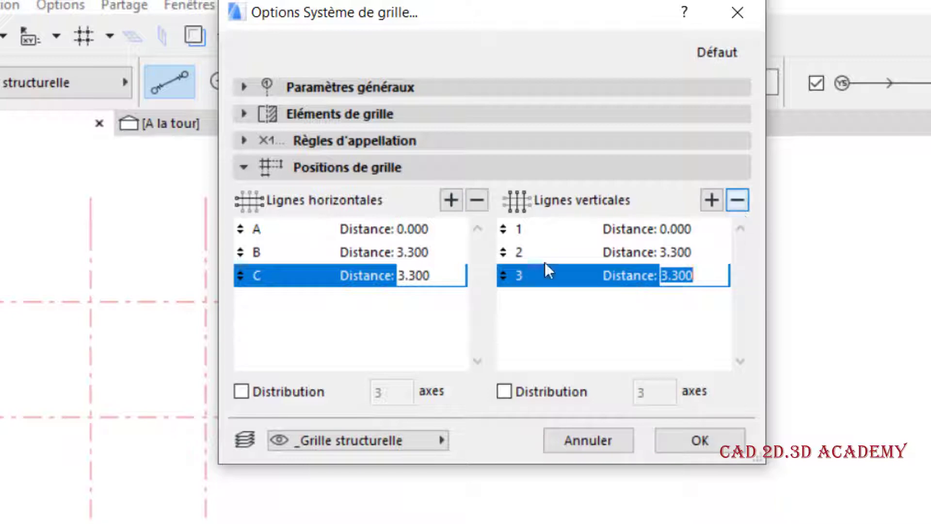
Add horizontal line D again and go through the editable distances of horizontal lines B, C and D.
click(450, 201)
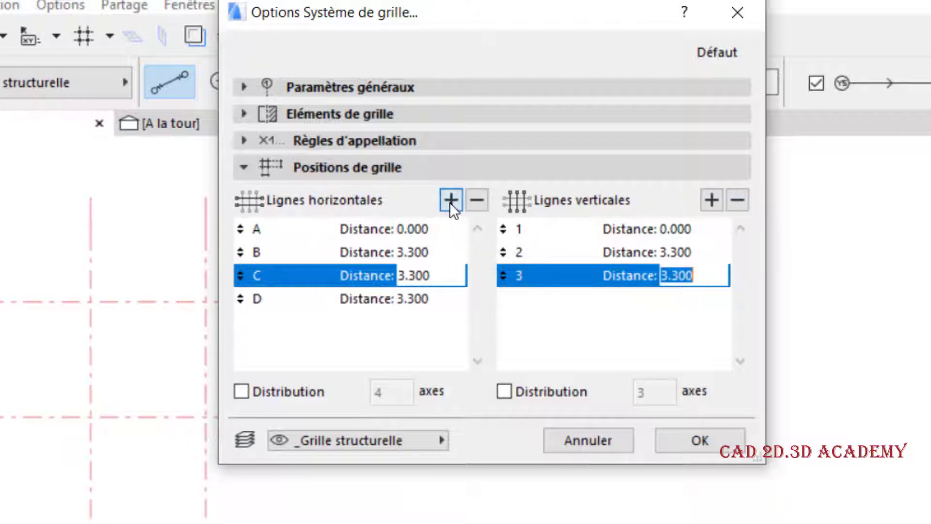
click(433, 255)
click(437, 278)
click(437, 280)
click(432, 299)
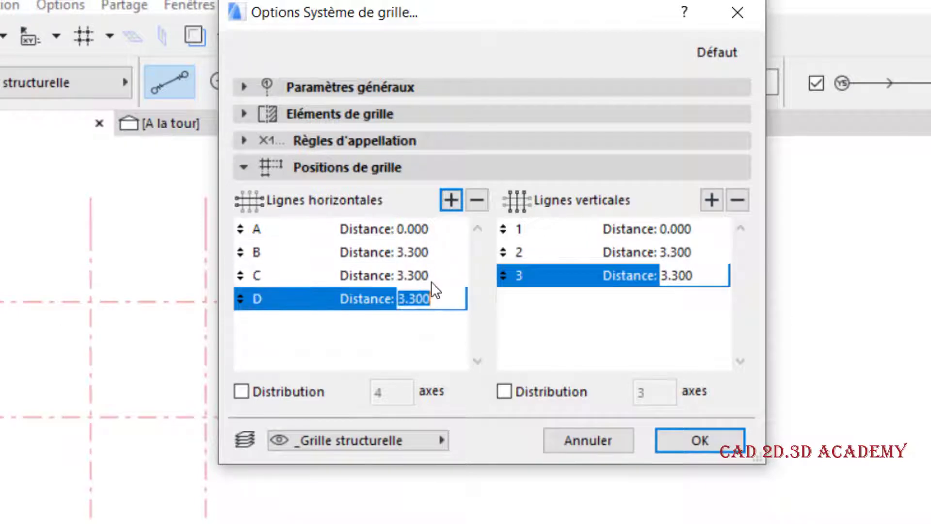
click(433, 273)
click(439, 256)
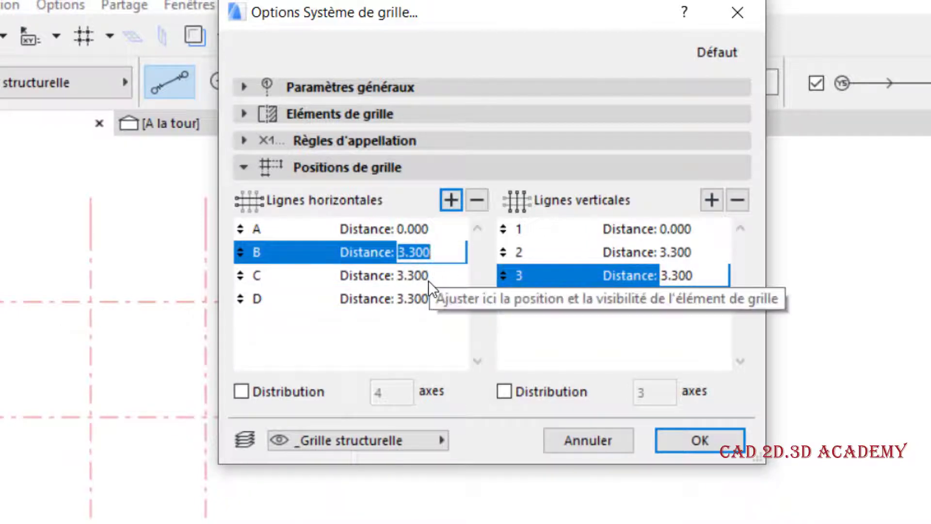
click(430, 279)
click(434, 300)
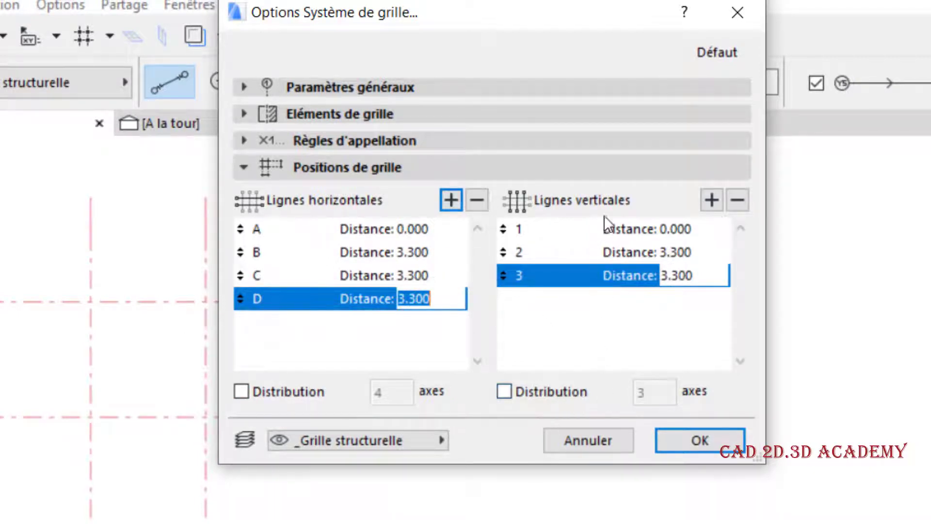
Enable Distribution for horizontal lines A to D and check their distance entries.
click(273, 392)
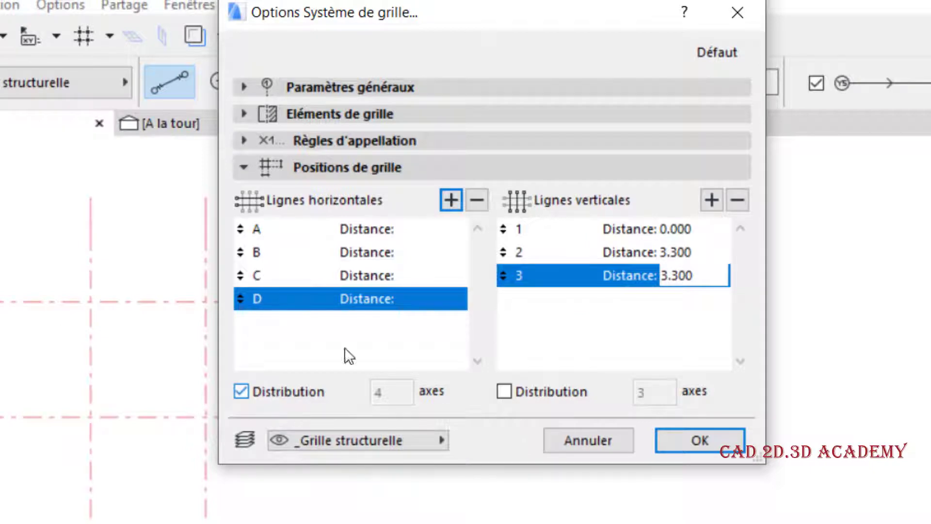
click(432, 275)
click(438, 252)
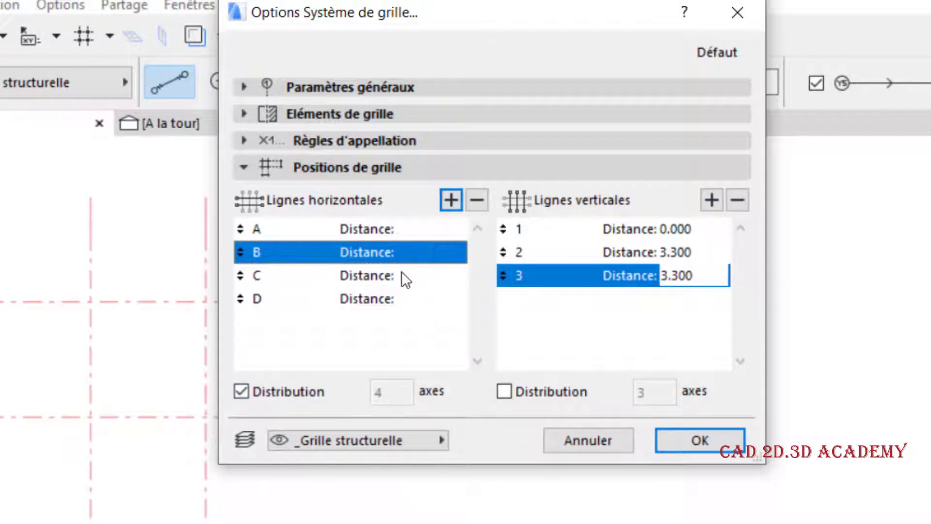
click(423, 277)
click(424, 302)
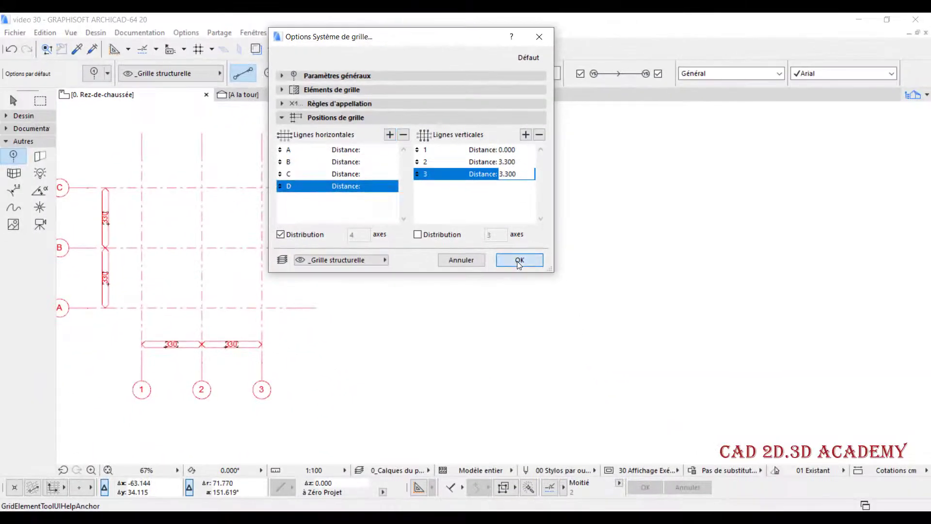
Accept the options and place a second grid beside the first, spacing lines A to D evenly about 5.23 m apart.
click(700, 441)
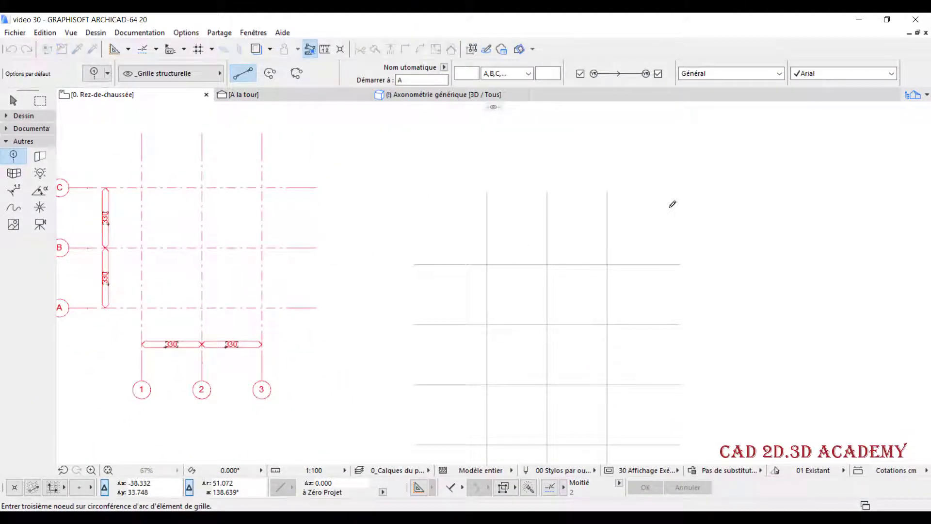
scroll(672, 203, down, 2)
click(673, 204)
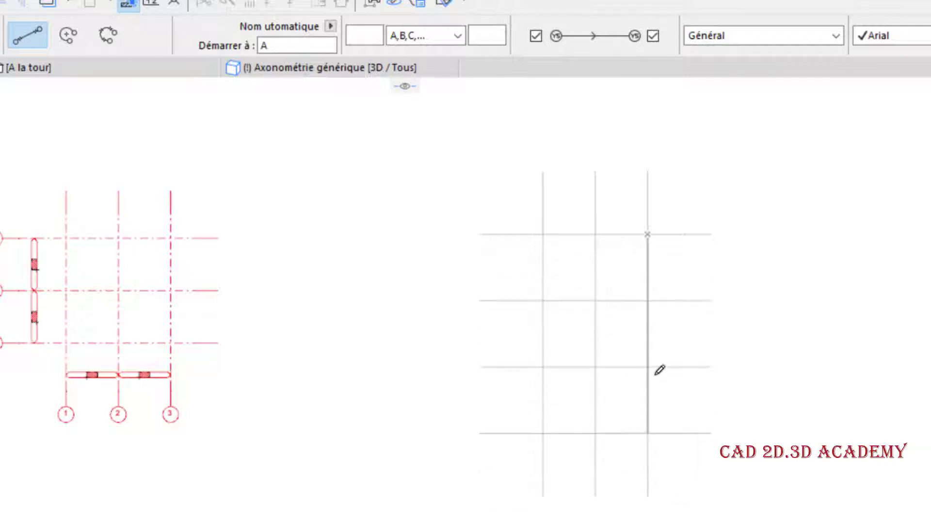
click(652, 484)
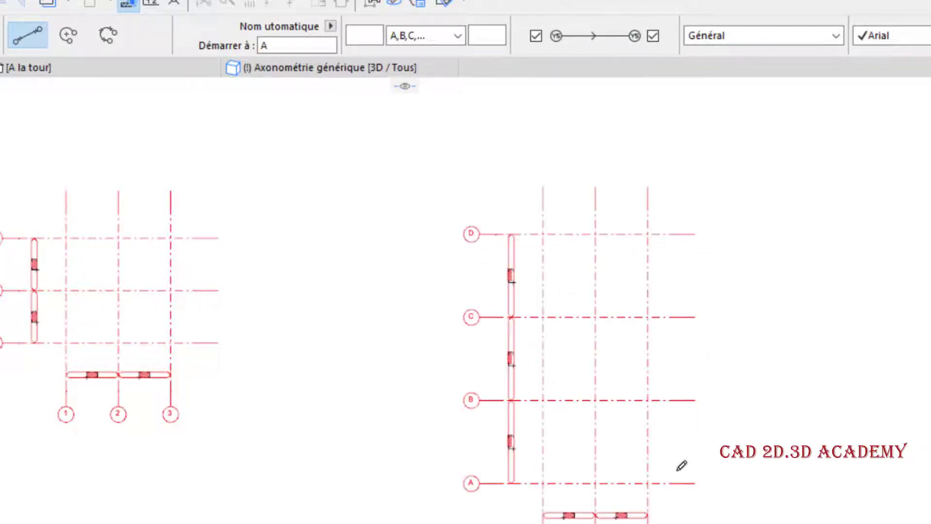
In the grid system options, turn off Distribution for the horizontal lines and set the distances of B, C and D to 3.000.
click(312, 403)
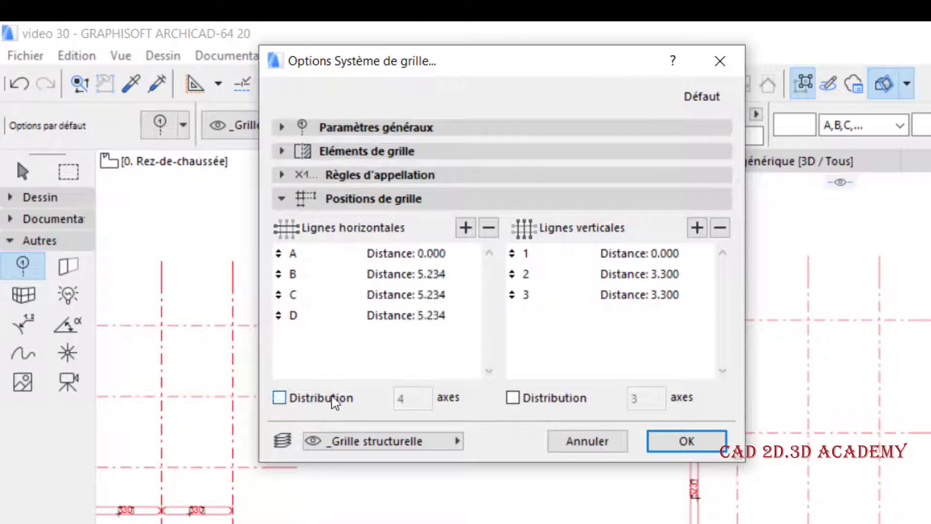
click(439, 275)
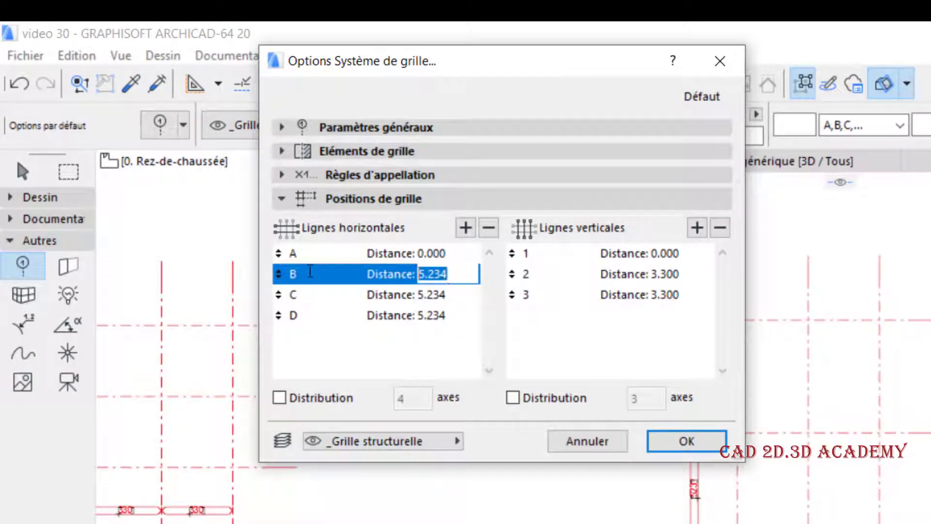
text(3)
click(425, 303)
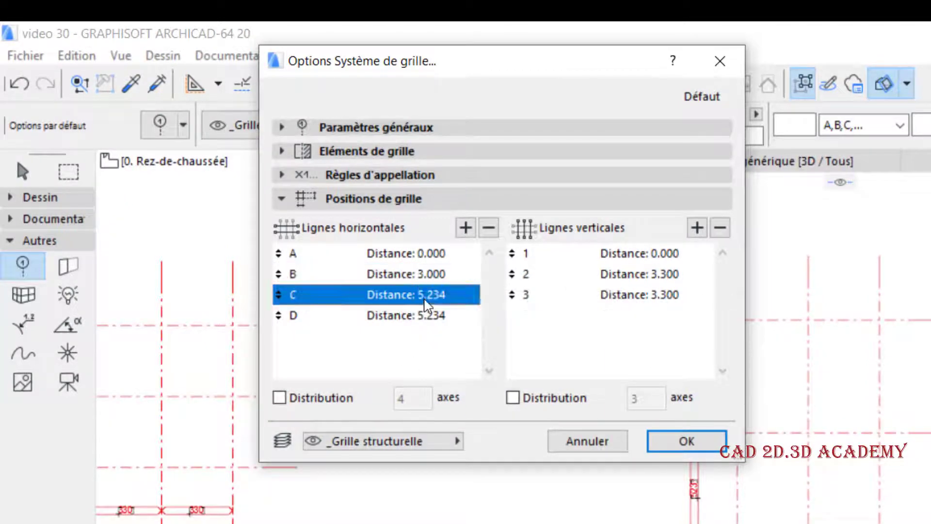
text(3)
click(341, 320)
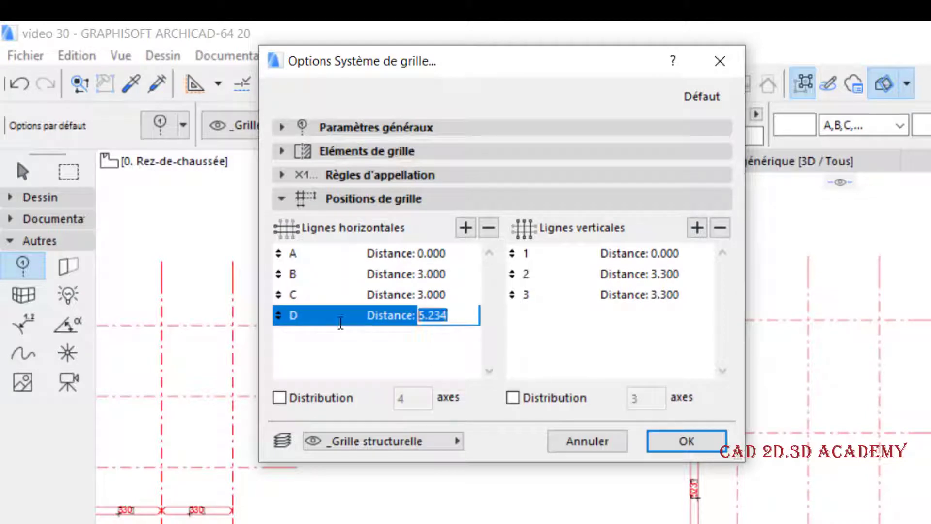
text(3)
key(Return)
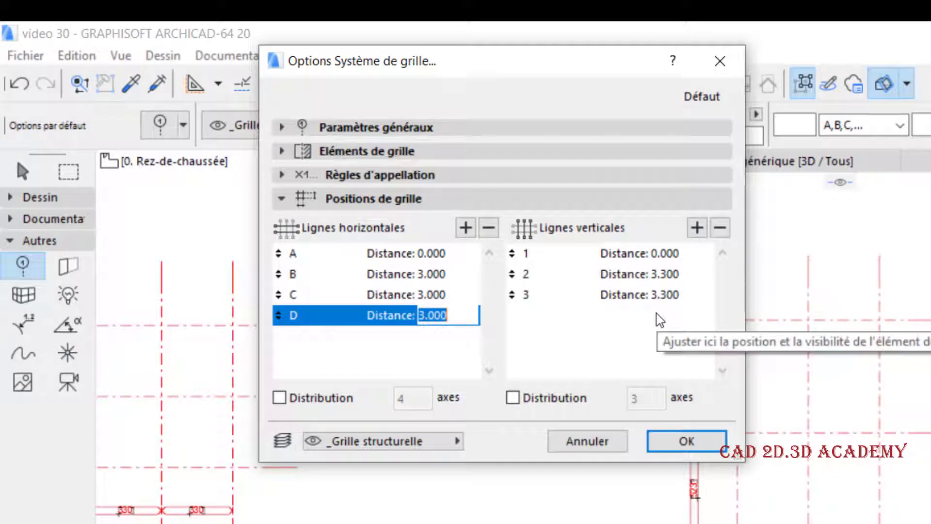
Expand Règles d'appellation and reverse the horizontal naming direction so the letters run downward from A.
click(357, 176)
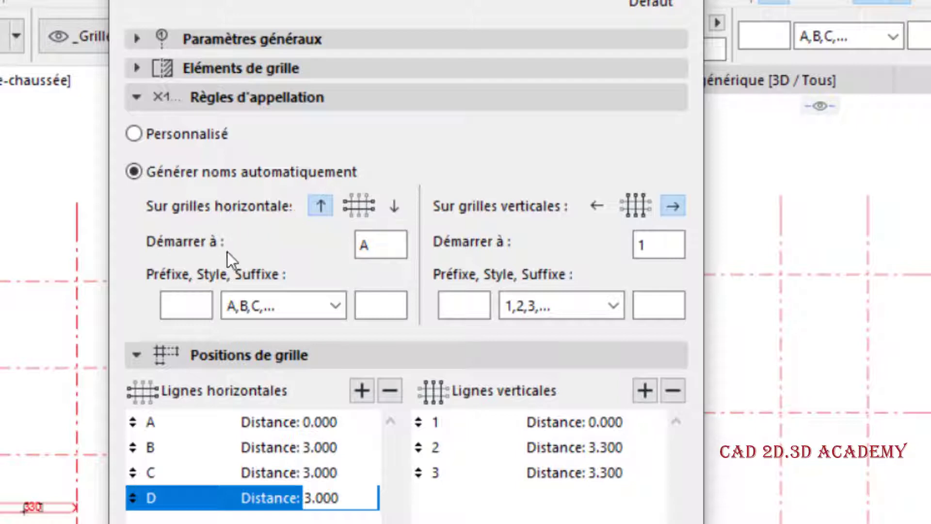
click(391, 247)
drag(392, 247, 333, 245)
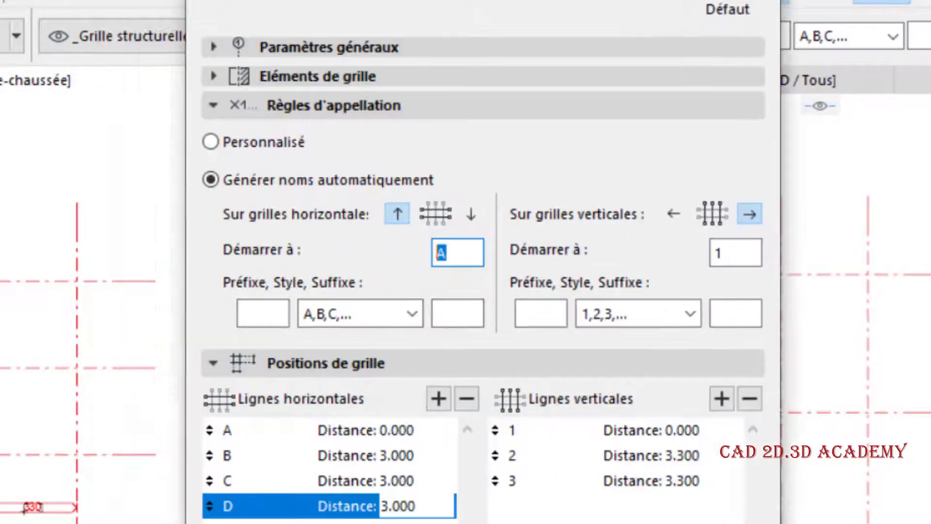
drag(378, 1, 927, 25)
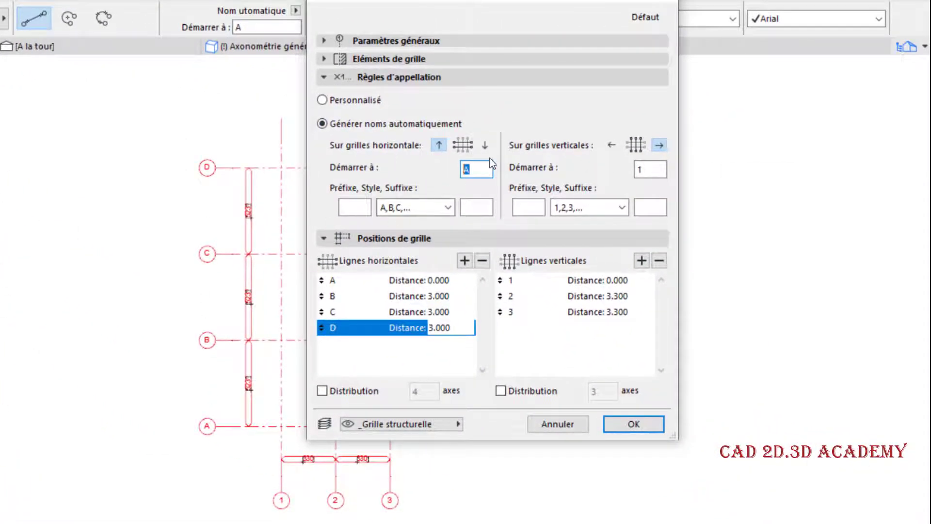
click(484, 145)
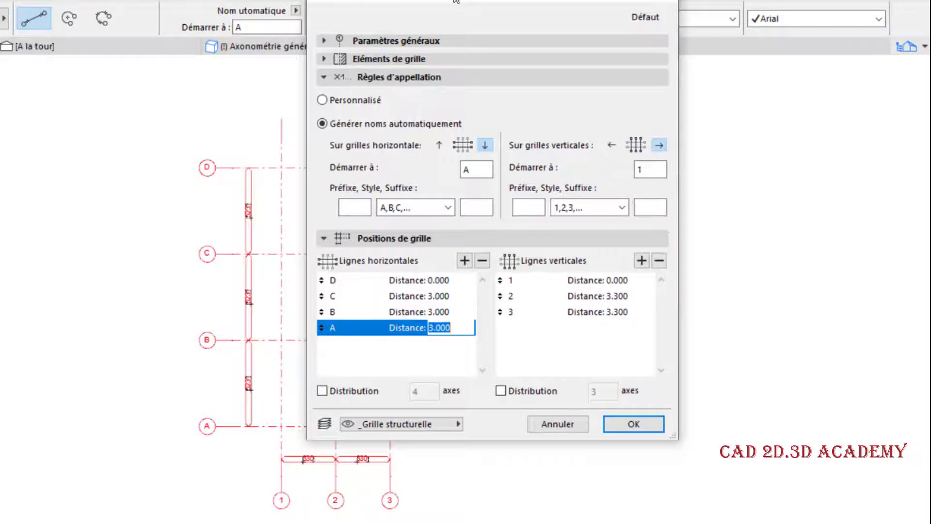
Try the reversed naming direction on the vertical grids, and restore left-to-right numbering and upward lettering on the horizontal grids.
drag(485, 17, 86, 5)
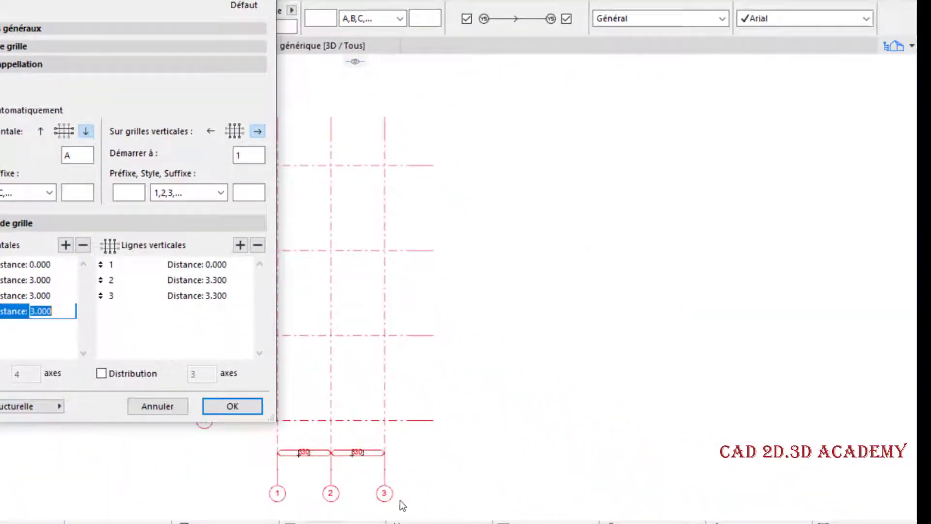
double_click(248, 156)
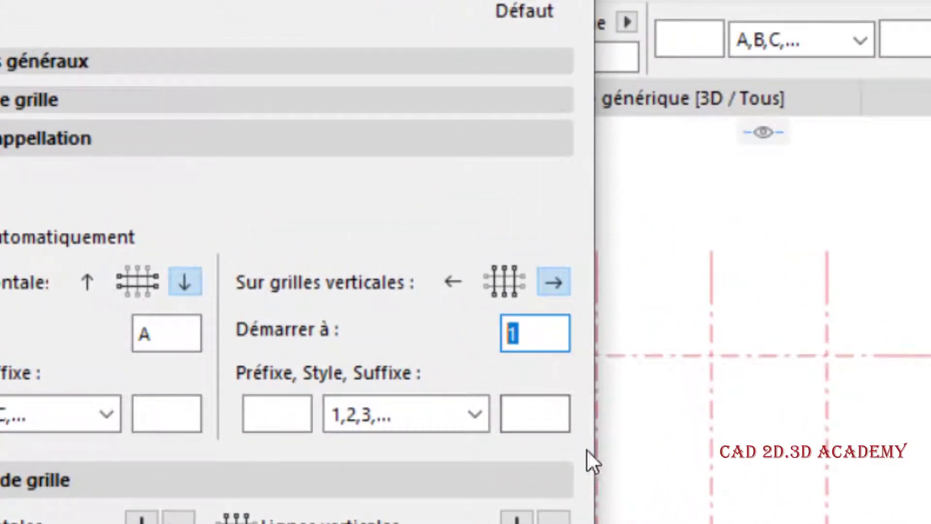
click(543, 276)
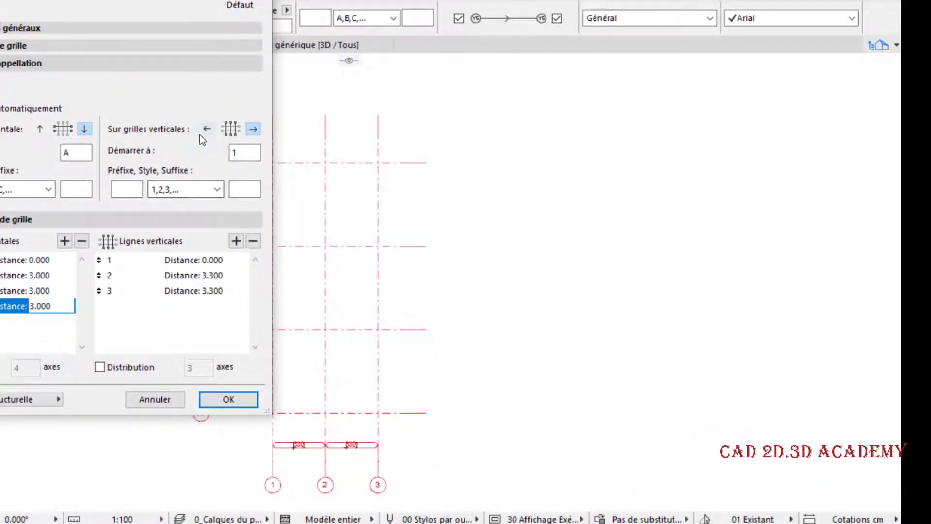
click(206, 130)
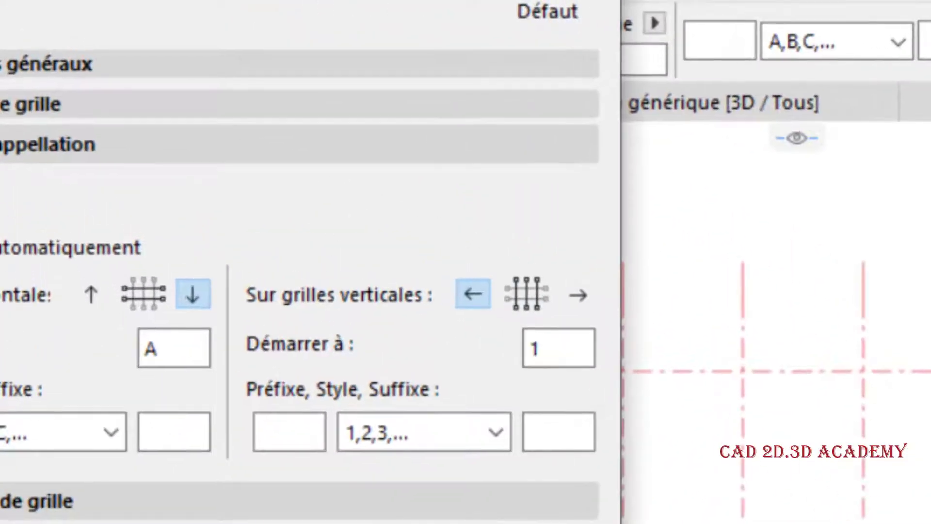
click(579, 301)
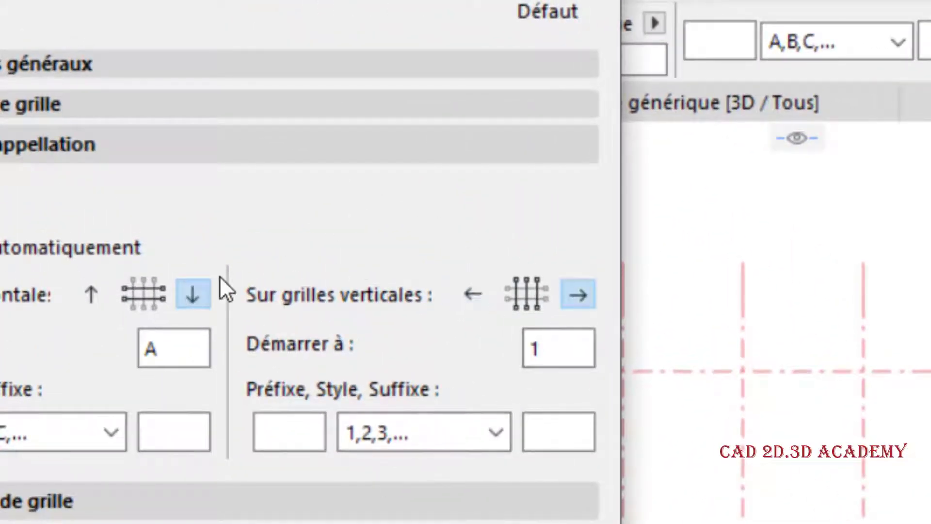
drag(372, 0, 930, 34)
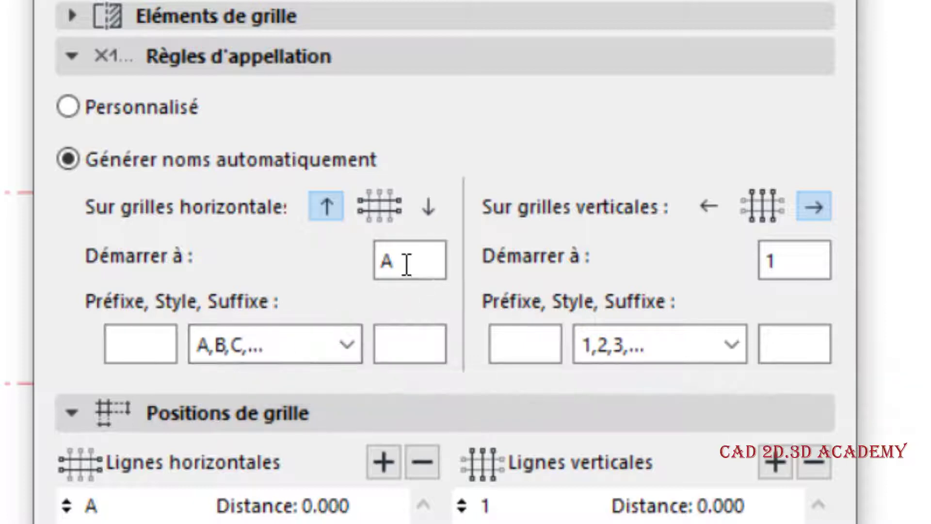
Examine the start value, prefix, style choices and suffix available for naming the horizontal grids.
double_click(385, 258)
click(257, 345)
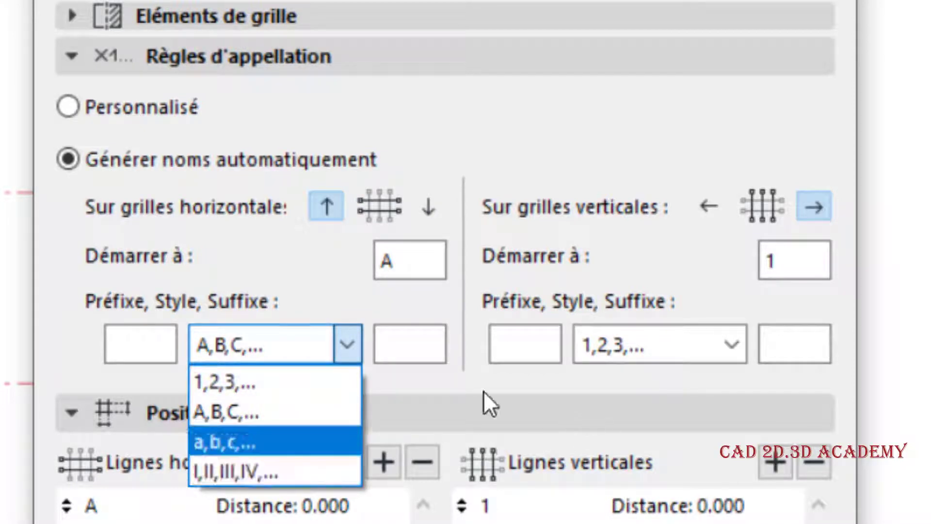
click(121, 345)
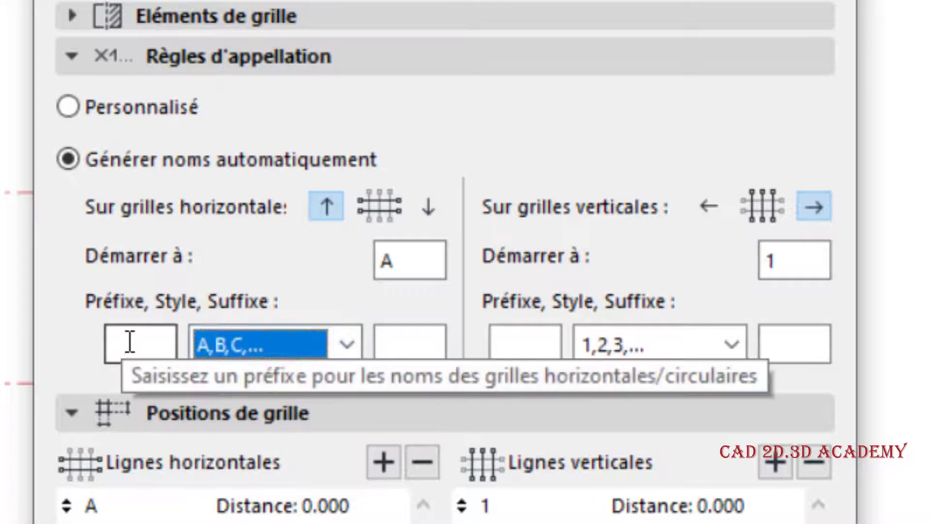
click(130, 341)
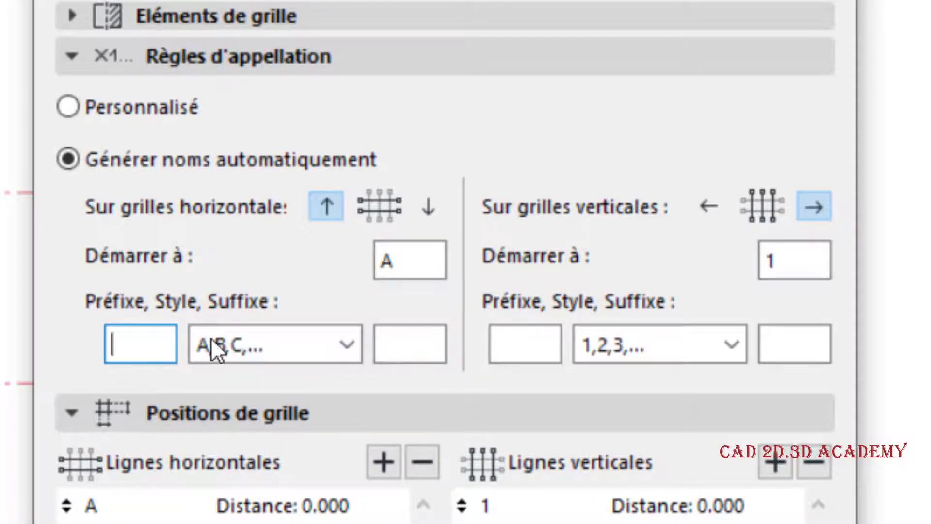
click(415, 344)
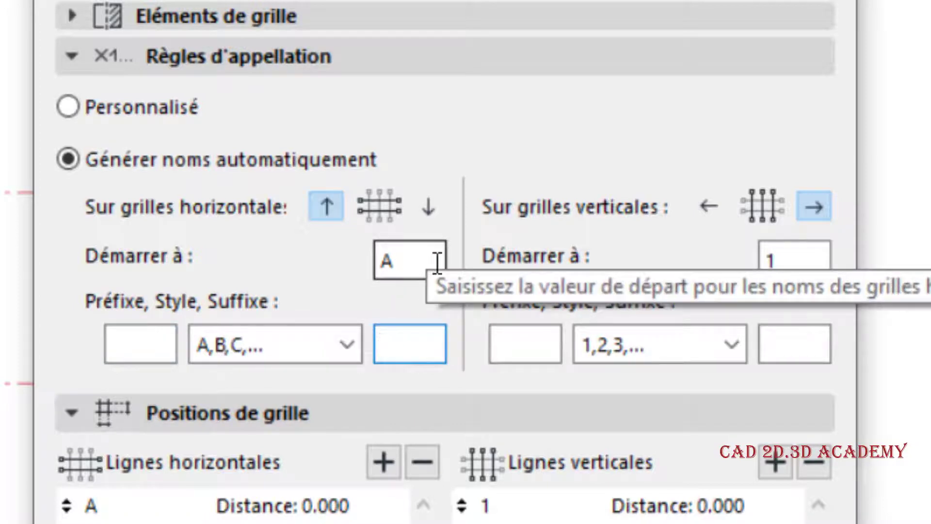
click(406, 261)
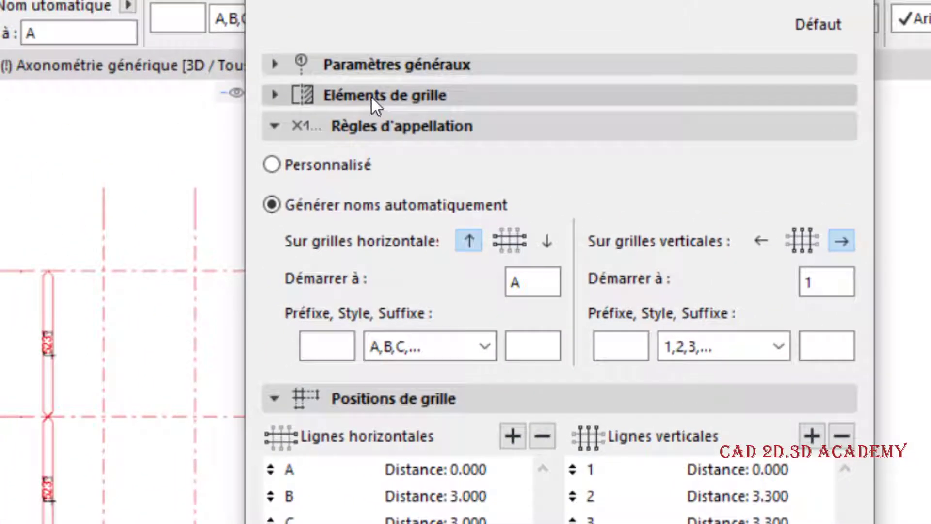
Expand Eléments de grille, review the default grid element options and check the Extension setting before closing the grid system options.
click(362, 96)
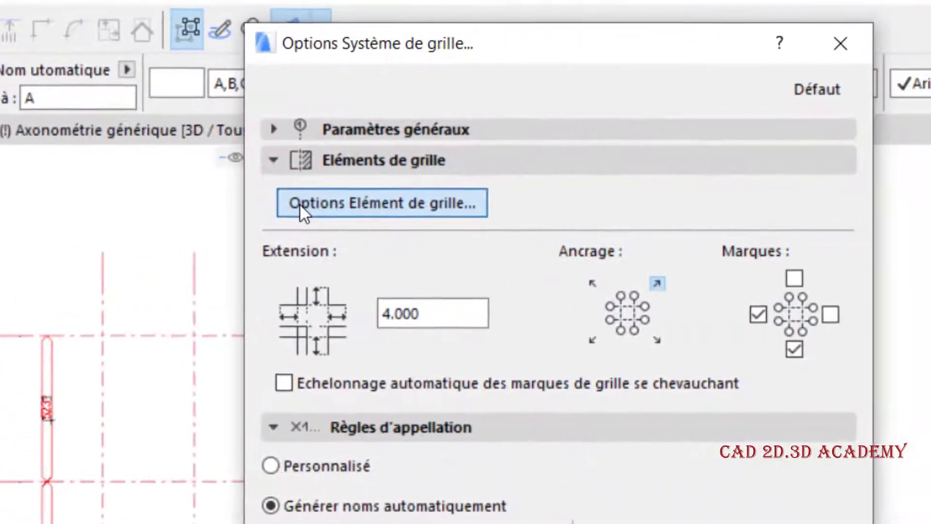
click(300, 204)
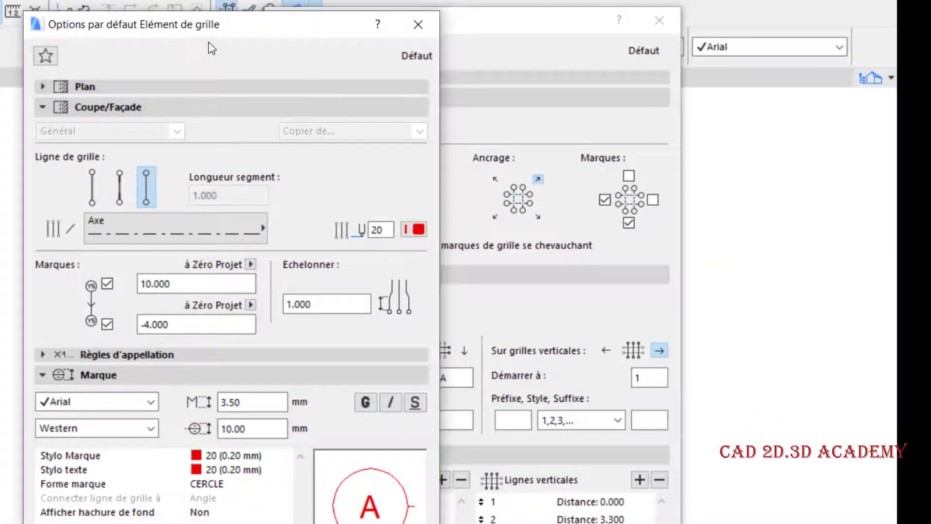
drag(209, 34, 226, 16)
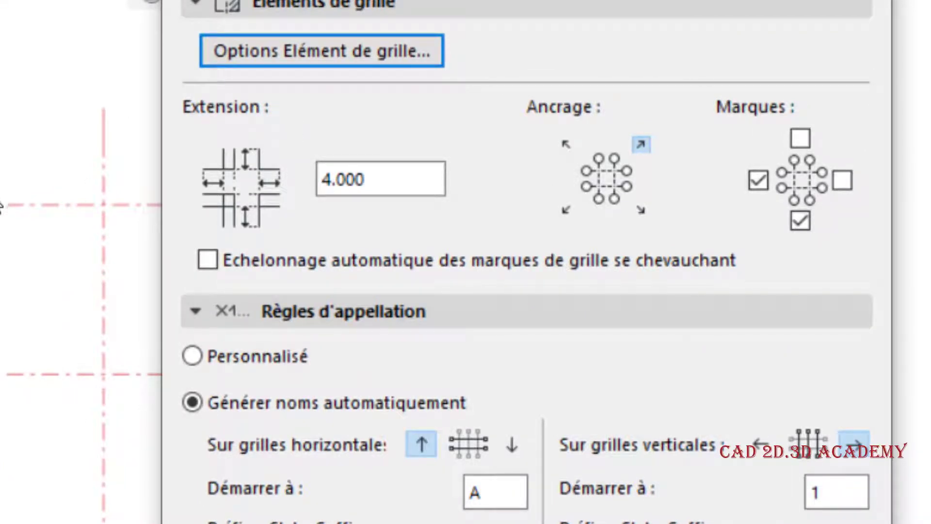
click(384, 179)
drag(384, 179, 321, 187)
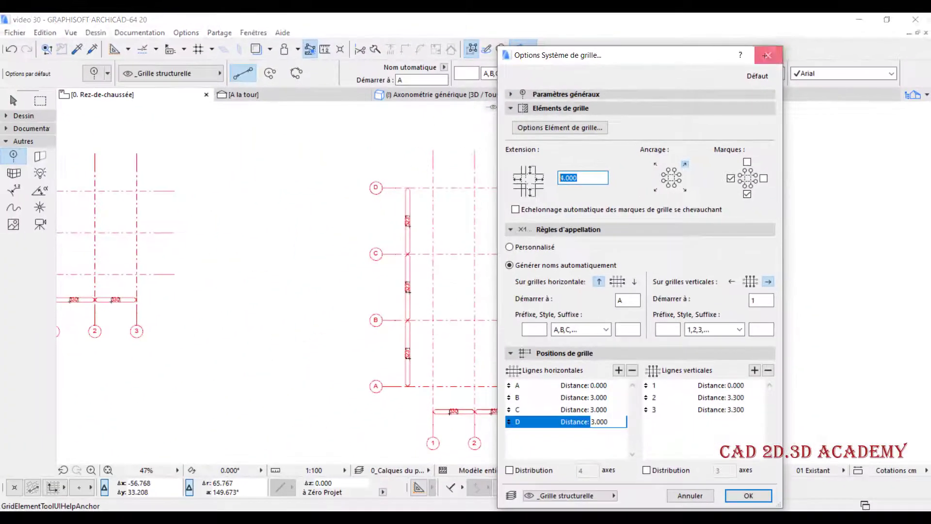
key(Return)
Add a linear dimension above horizontal line D, from vertical axis 1 to the edge of the D marker.
scroll(399, 185, up, 5)
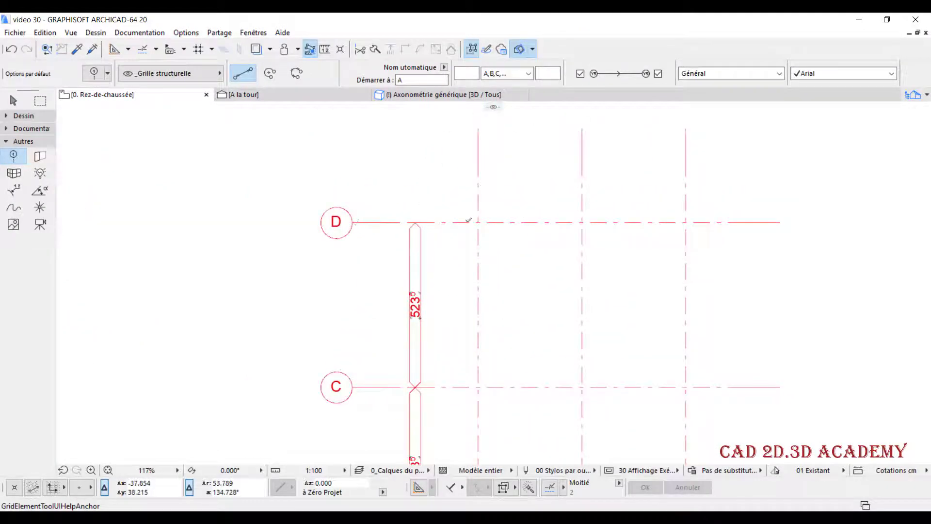
alt+click(415, 223)
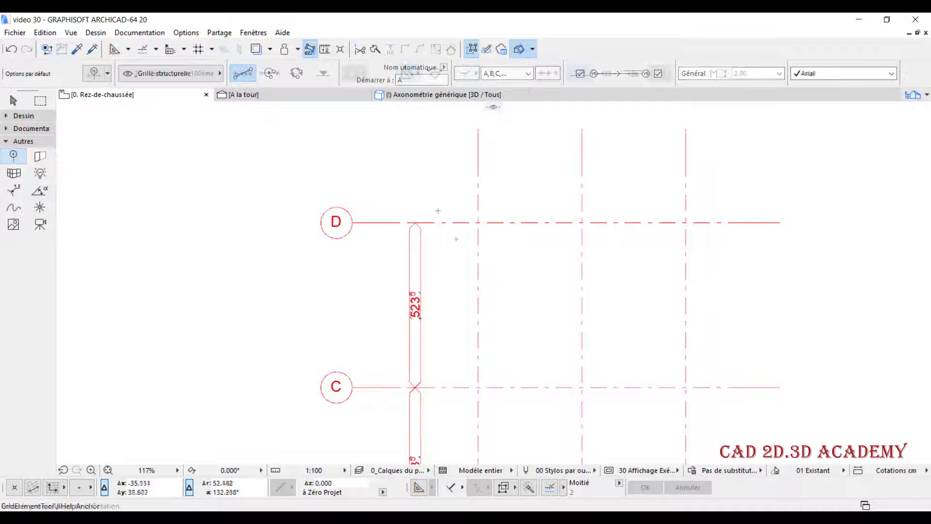
click(479, 221)
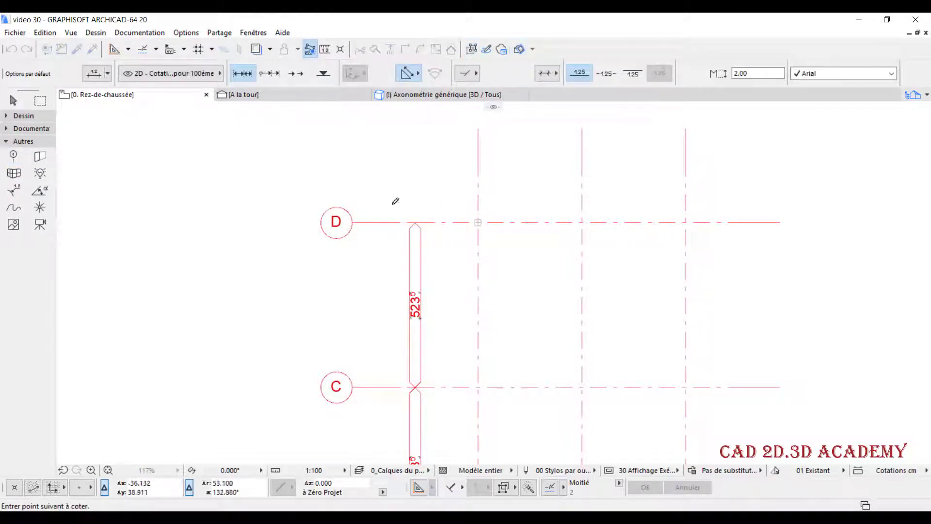
double_click(353, 222)
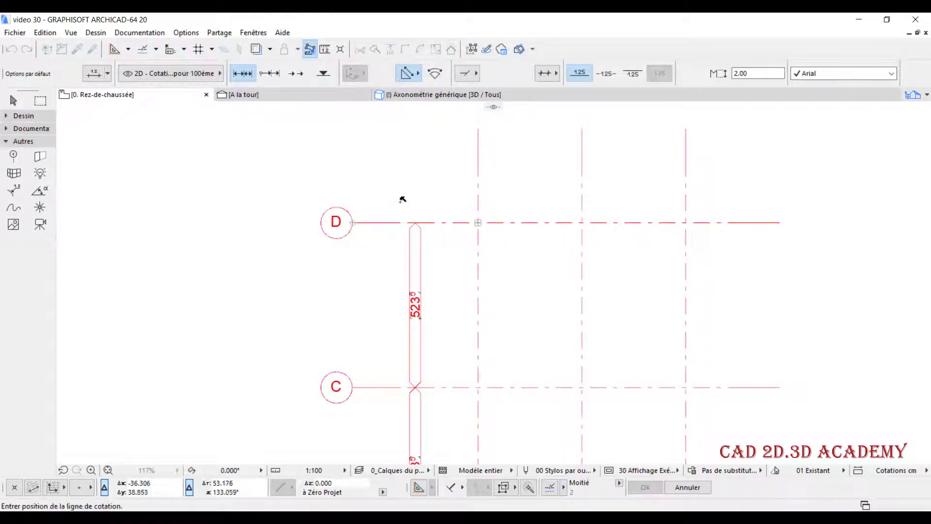
click(403, 202)
scroll(454, 211, up, 5)
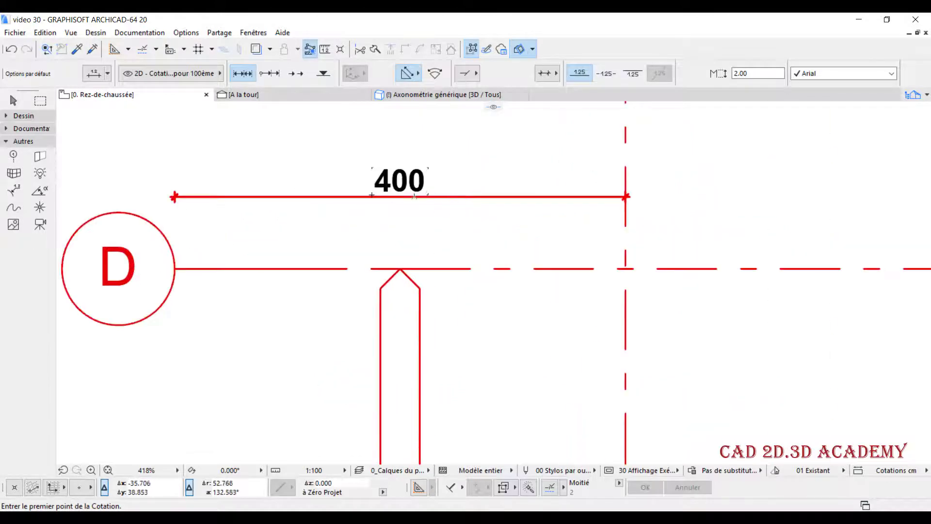
scroll(407, 215, down, 2)
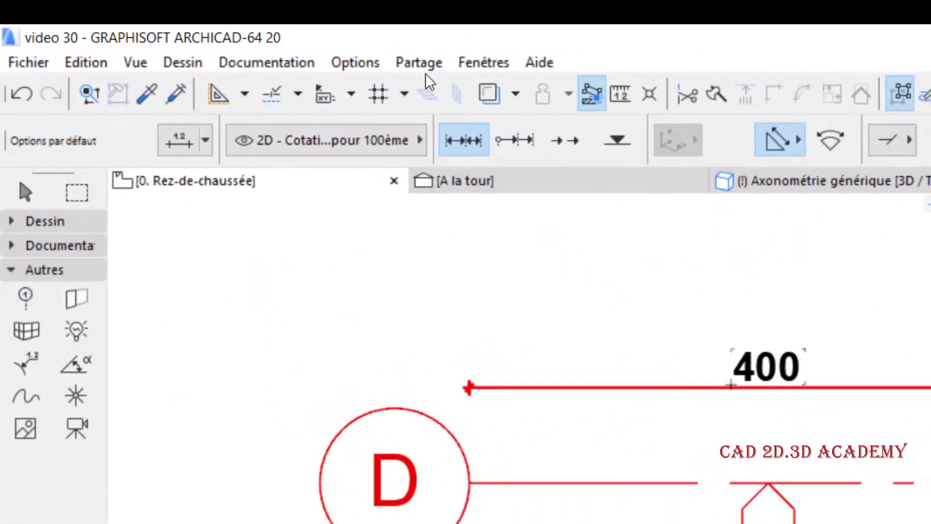
In the project's dimension preferences, set linear dimensions to mètre with 2 decimals and Arrondi Off.
click(360, 61)
mouse_move(434, 249)
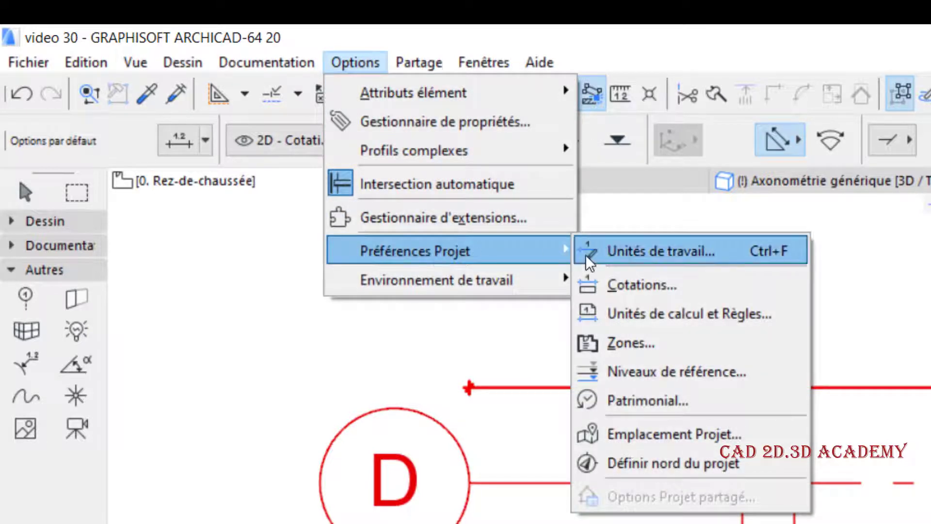
click(634, 291)
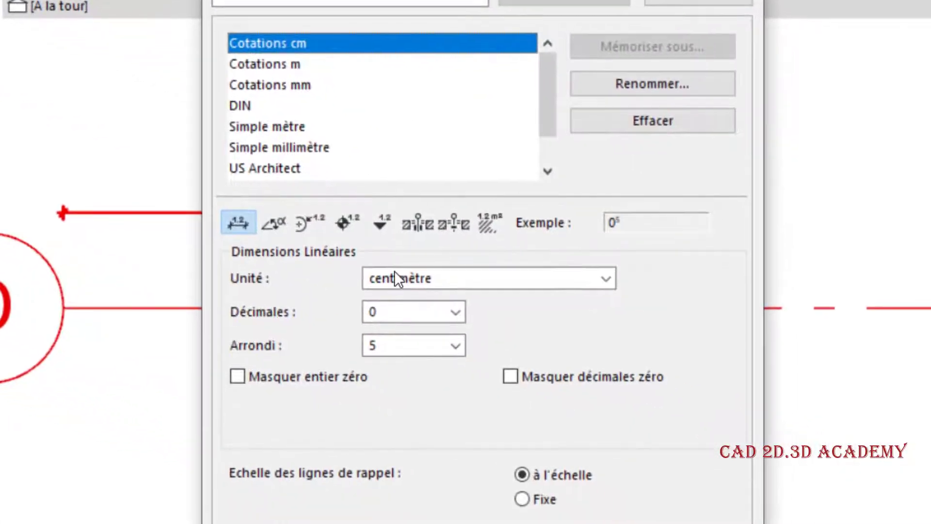
click(396, 277)
click(415, 301)
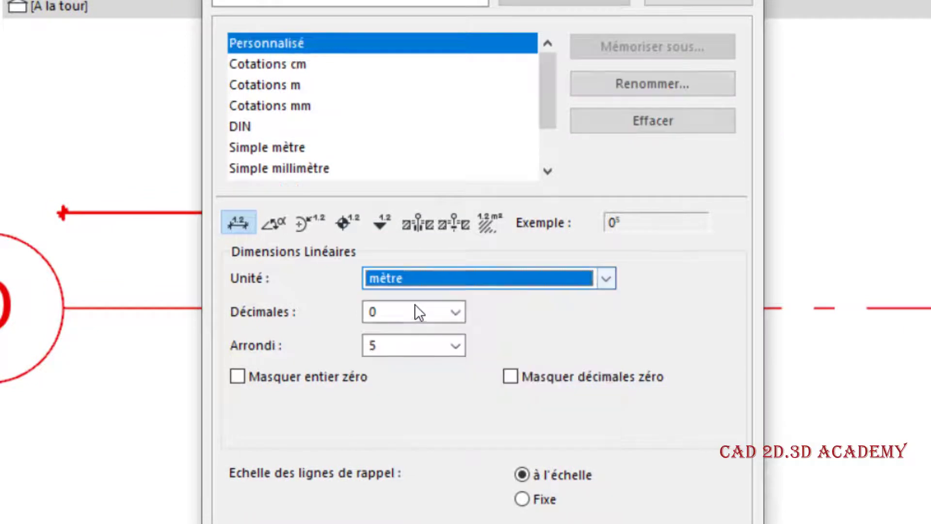
click(415, 313)
click(411, 365)
click(413, 345)
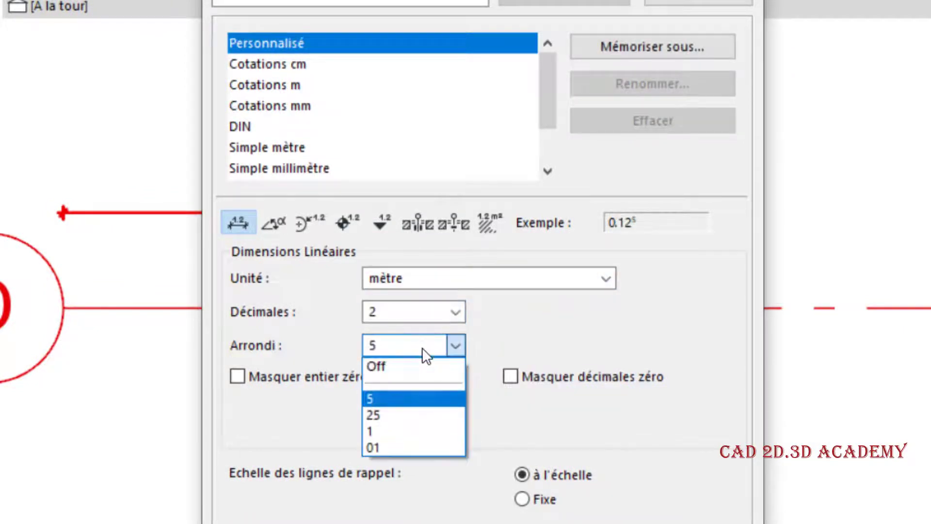
click(422, 364)
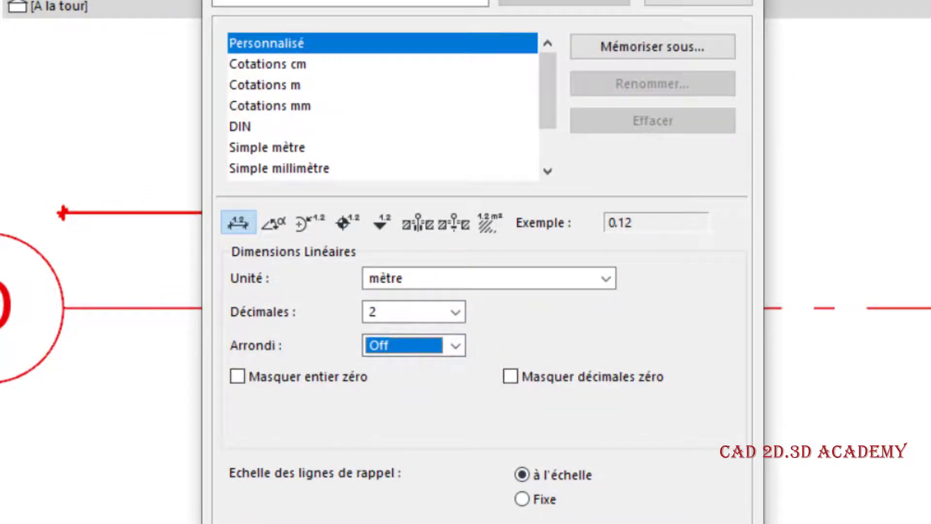
click(696, 523)
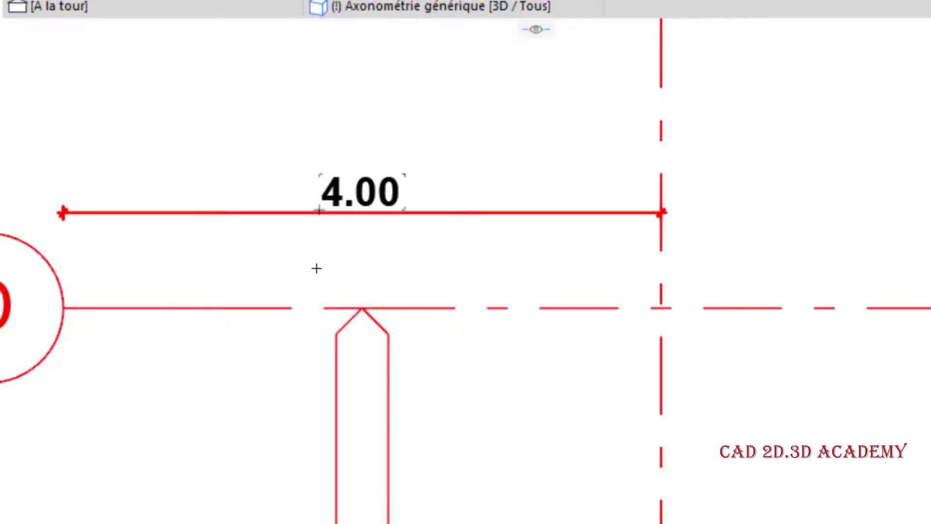
Check the dimensioned grid on the plan and compare it with the Extension setting in the grid system options.
scroll(316, 268, down, 2)
scroll(776, 367, down, 1)
middle_drag(776, 367, 324, 254)
scroll(587, 355, down, 2)
scroll(99, 178, up, 2)
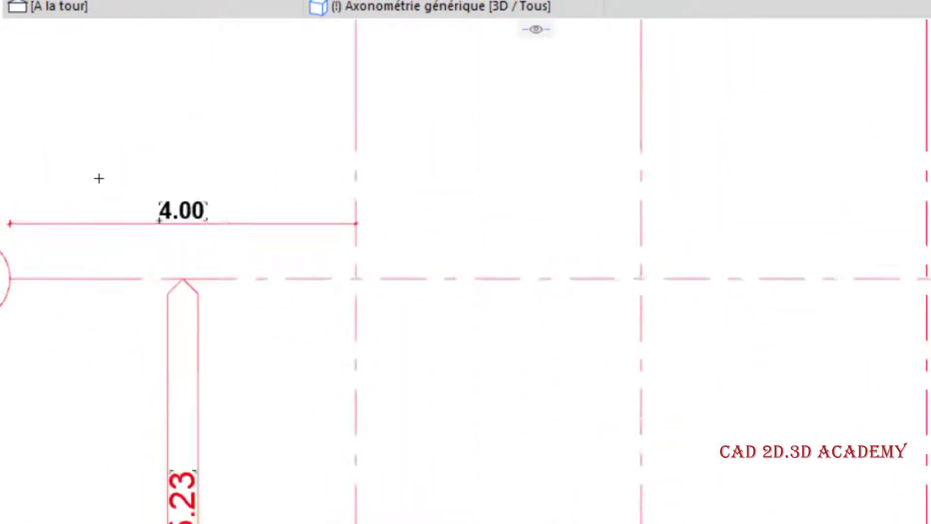
scroll(374, 335, down, 2)
middle_drag(560, 432, 516, 322)
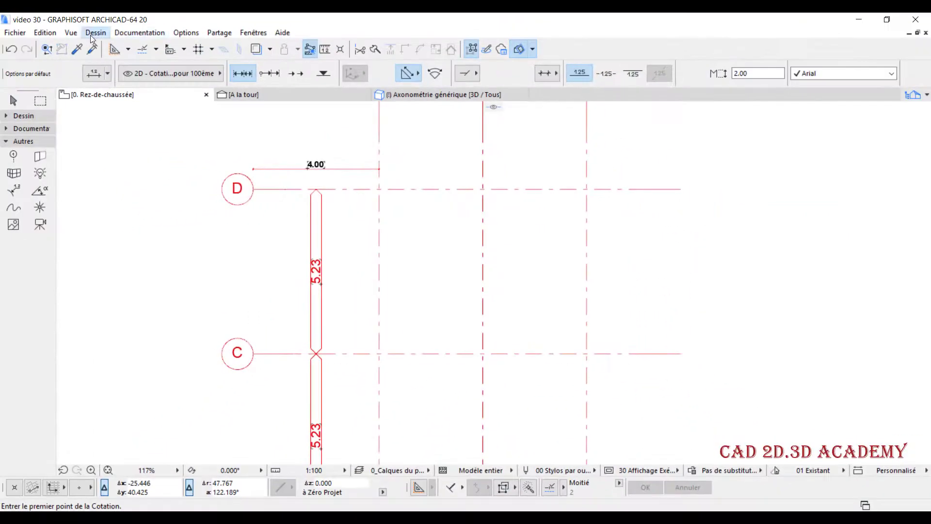
click(96, 32)
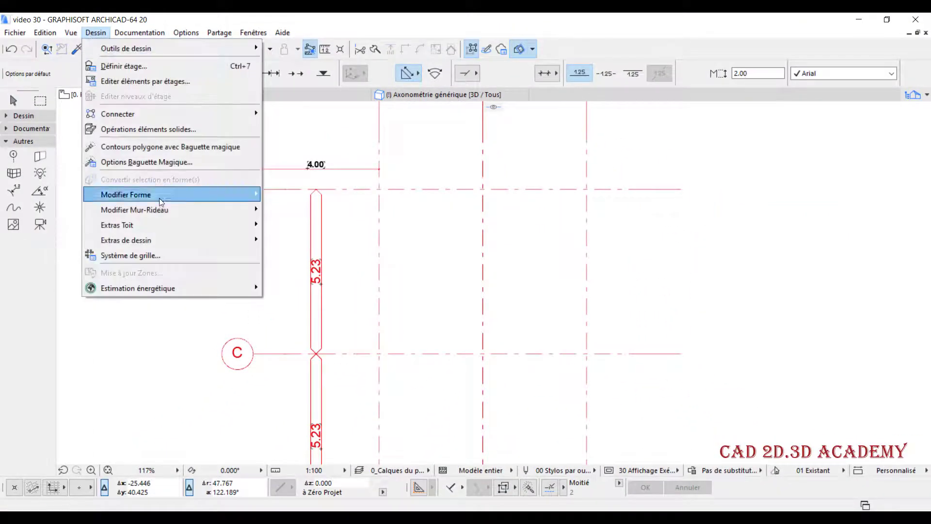
click(126, 257)
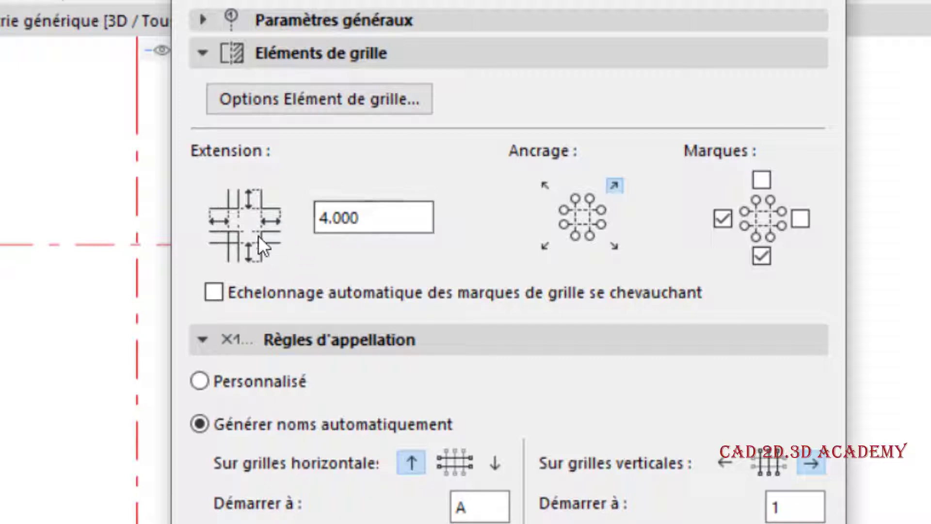
key(Return)
Add a linear dimension beside vertical axis 1, from horizontal line A to the edge of the axis 1 marker.
scroll(160, 422, down, 3)
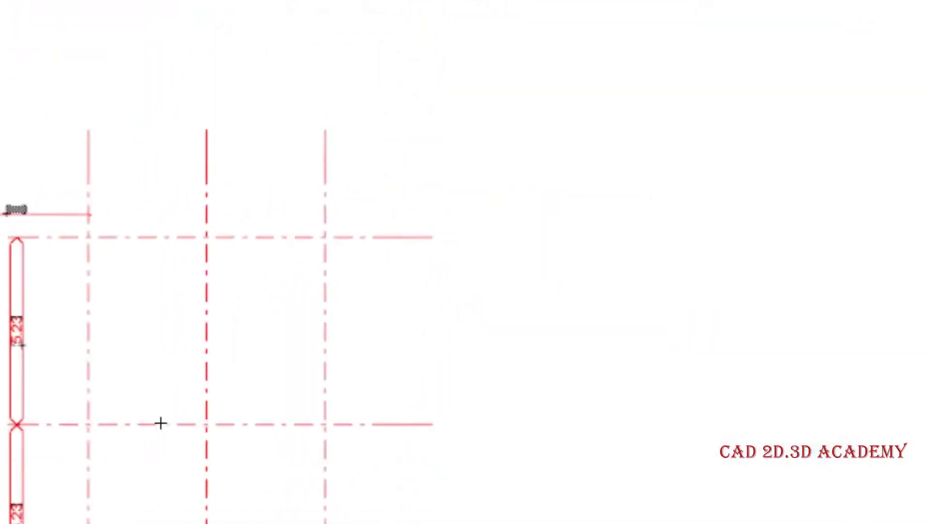
scroll(152, 514, up, 5)
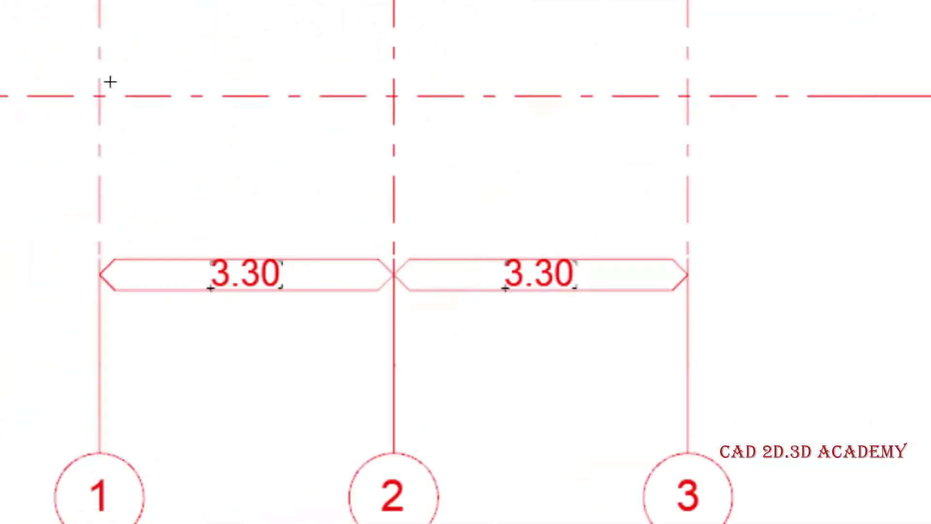
click(100, 94)
click(100, 453)
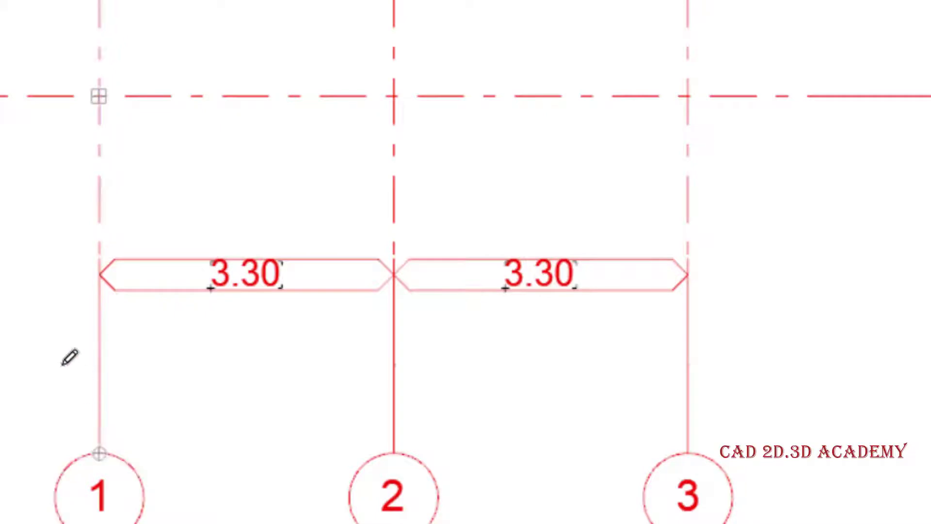
double_click(57, 360)
click(79, 286)
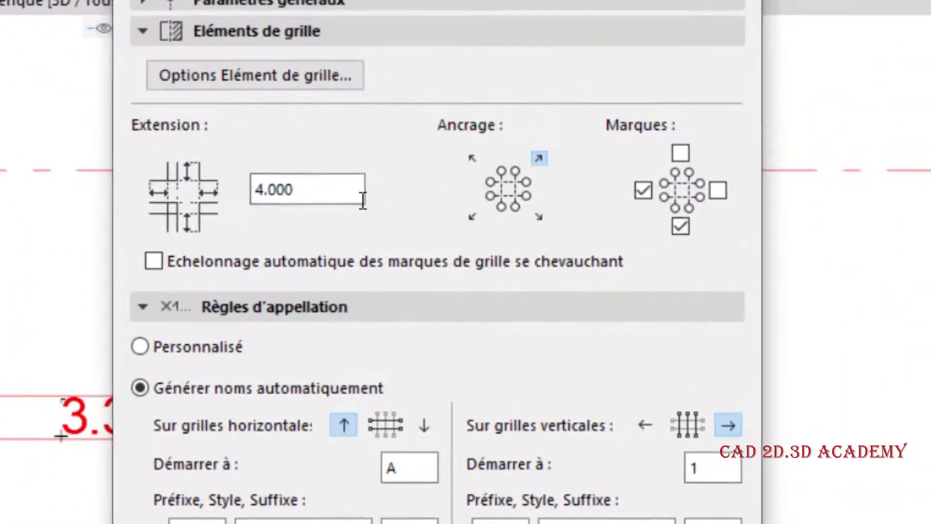
Place a grid system anchored at its upper-left corner, unrotated, to the right of the dimensioned grid, with horizontal lines about 4.12 m apart.
click(539, 158)
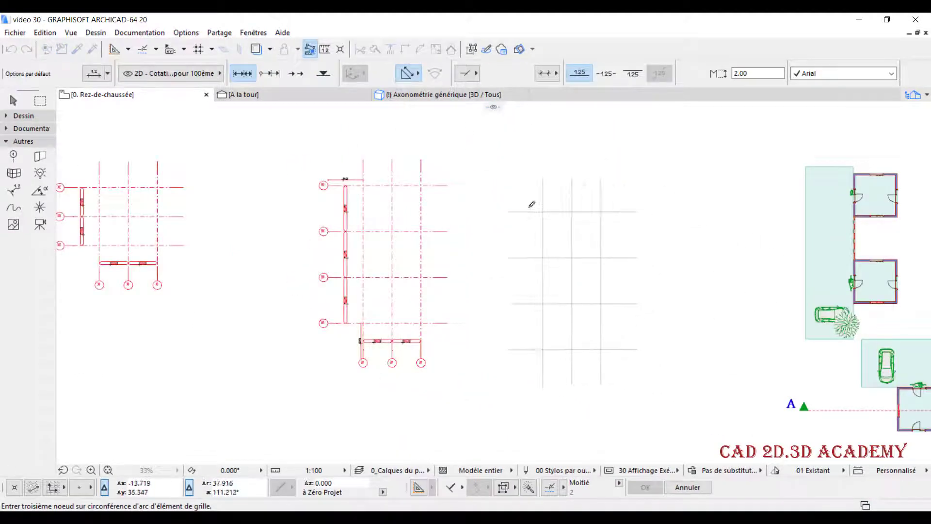
scroll(507, 203, up, 2)
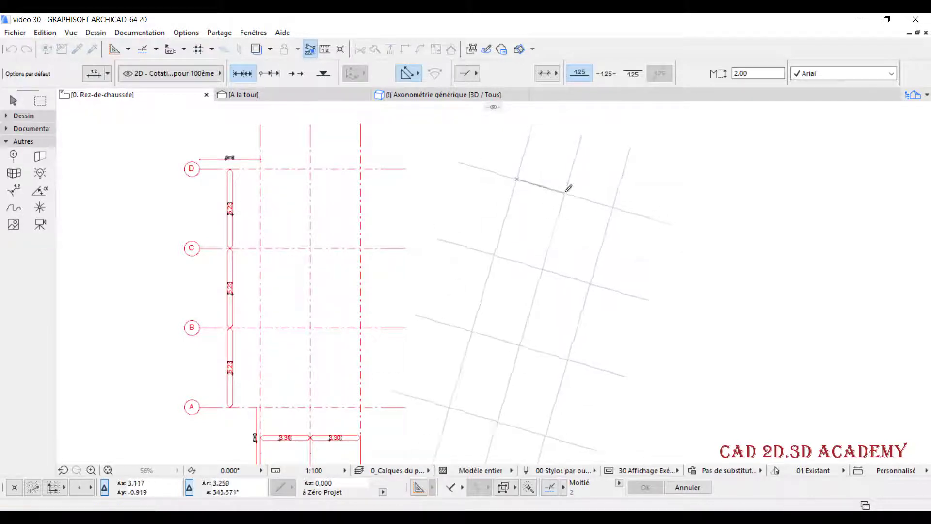
click(671, 178)
click(678, 182)
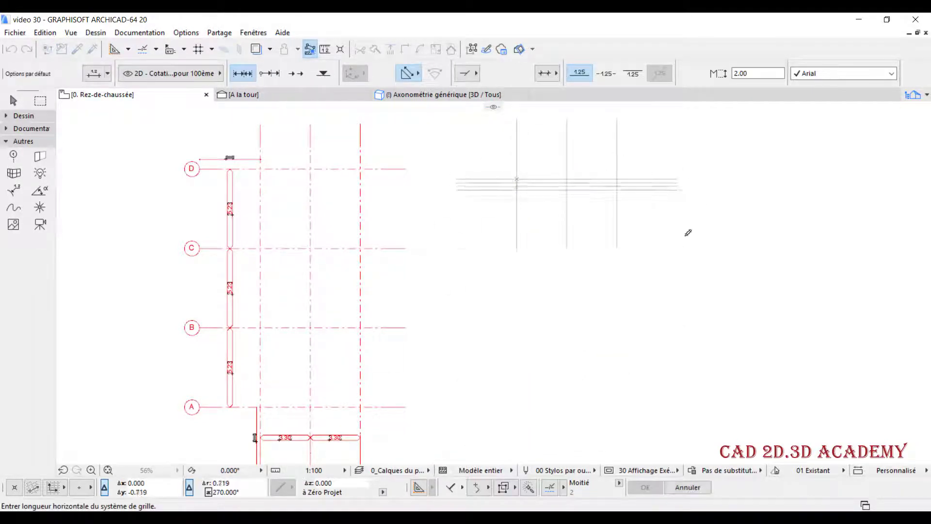
click(703, 362)
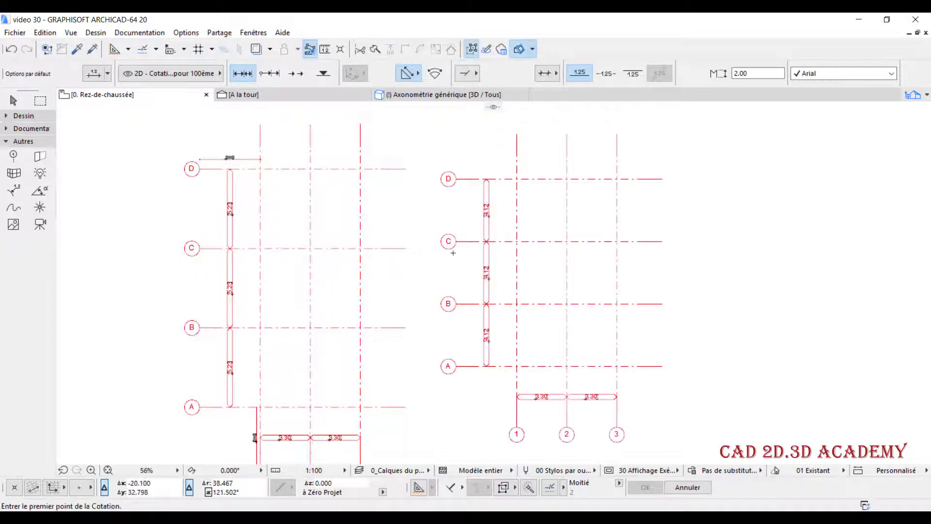
In the grid system options, turn off Distribution for the horizontal lines and set the distances of B, C and D to 3.000.
click(92, 35)
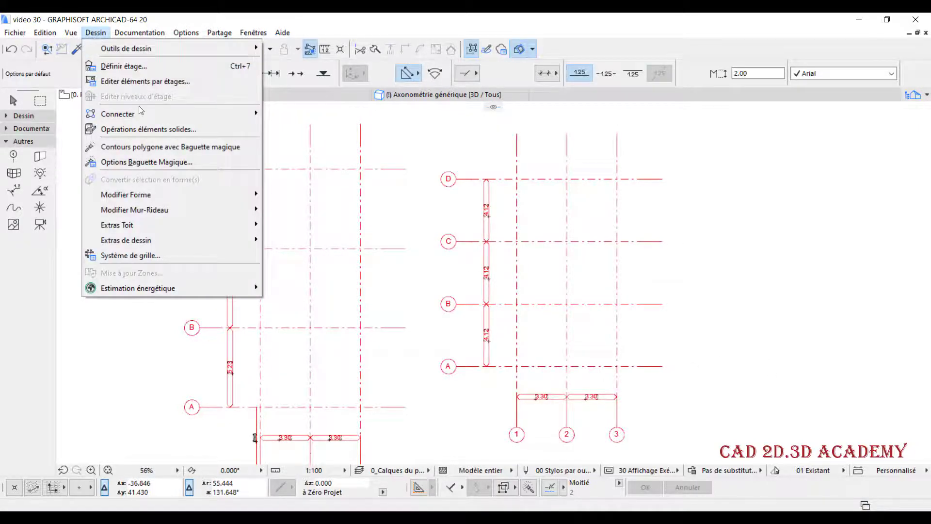
click(156, 255)
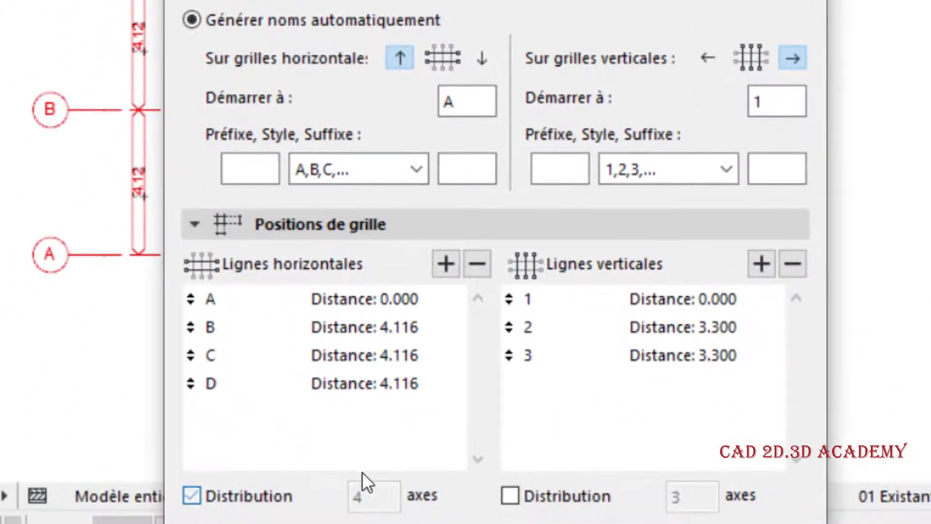
click(424, 327)
text(3)
click(410, 354)
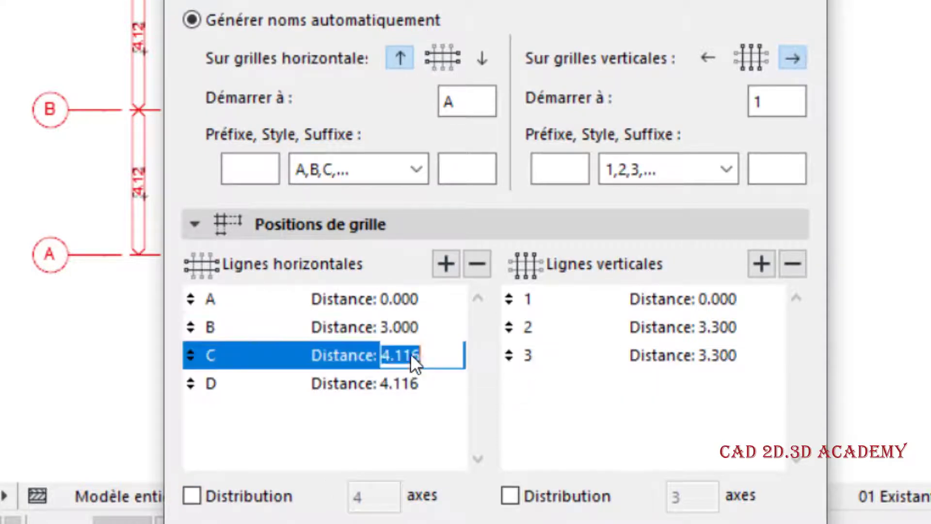
text(3)
key(Return)
click(421, 388)
text(3)
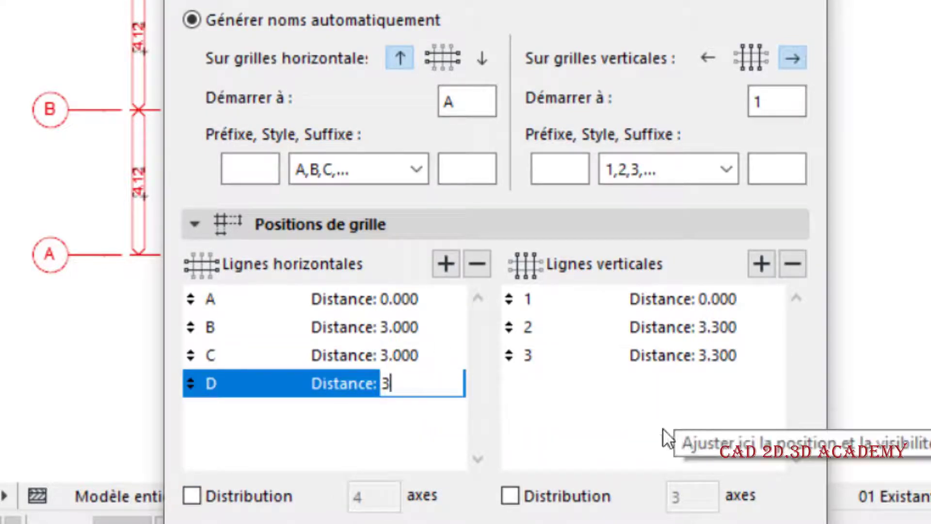
key(Return)
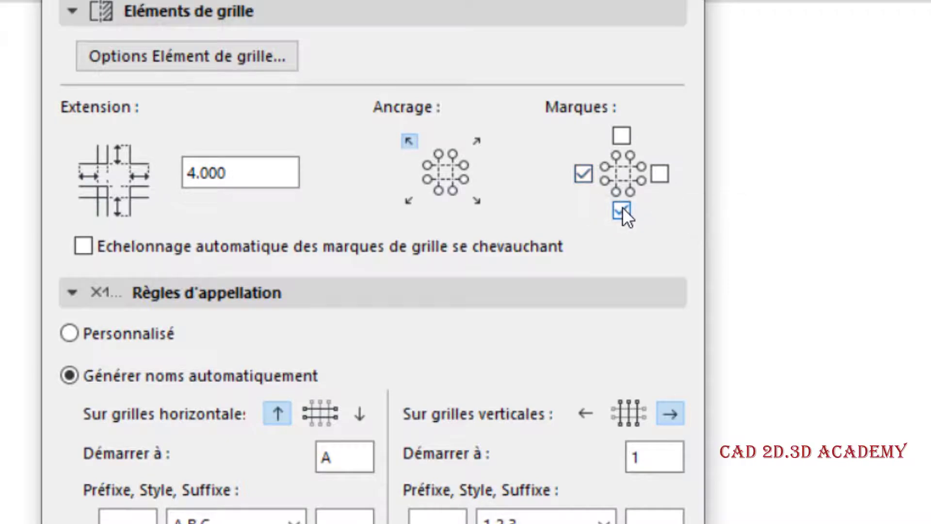
Turn on grid marks at the upper and right-hand ends too, and accept the grid system options.
click(621, 137)
click(661, 173)
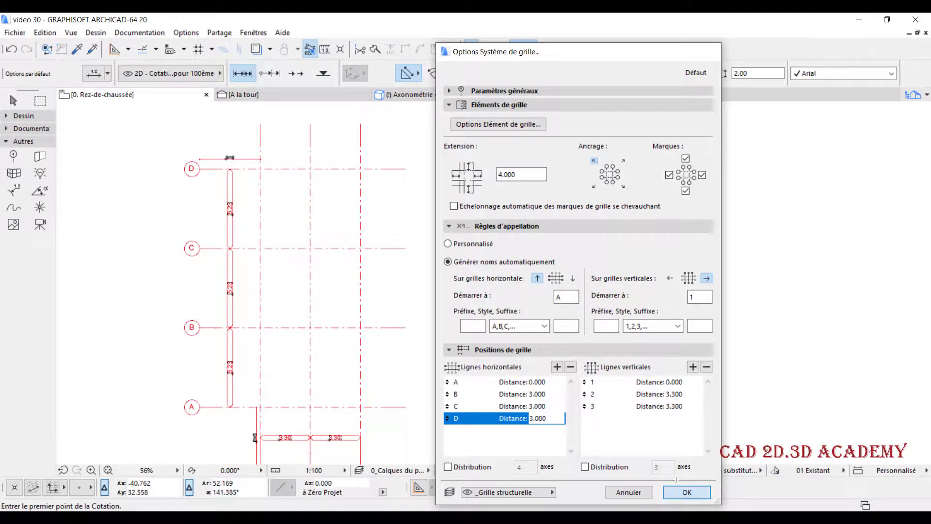
click(686, 492)
Place the grid system with marks on all four sides, unrotated, in the empty area above the existing grids.
scroll(250, 260, down, 3)
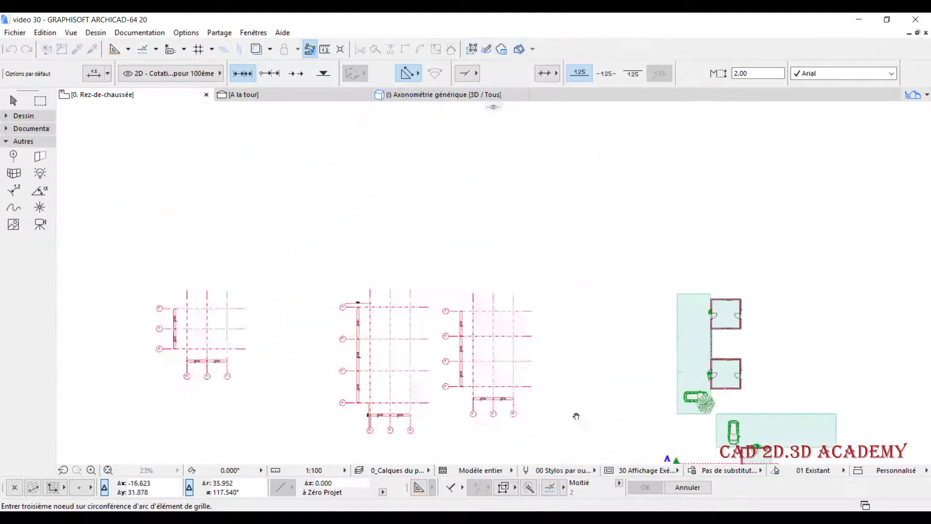
middle_drag(575, 414, 495, 220)
scroll(495, 220, up, 2)
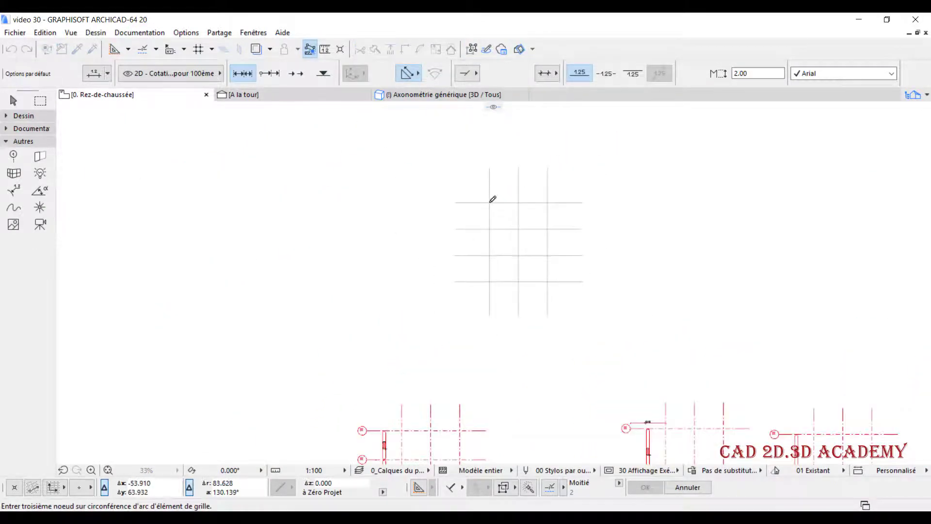
click(490, 202)
click(577, 202)
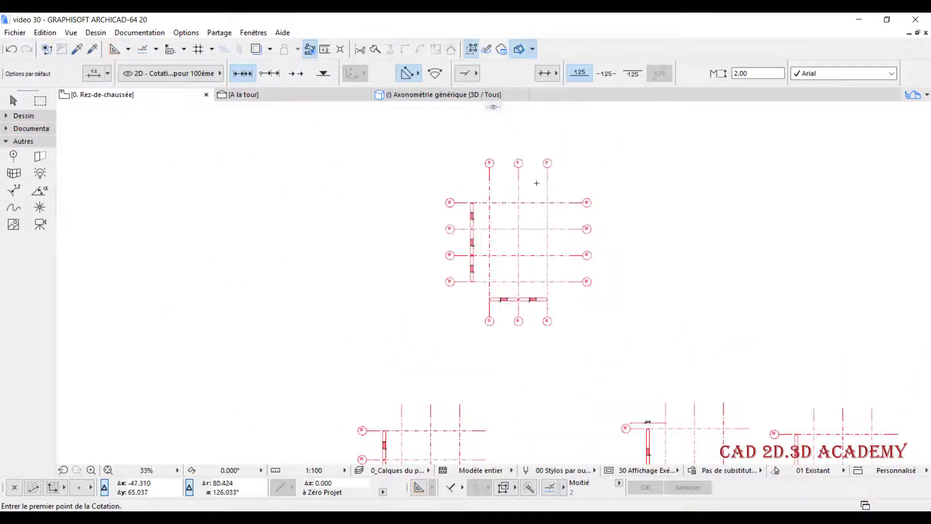
scroll(518, 172, up, 3)
scroll(502, 218, down, 1)
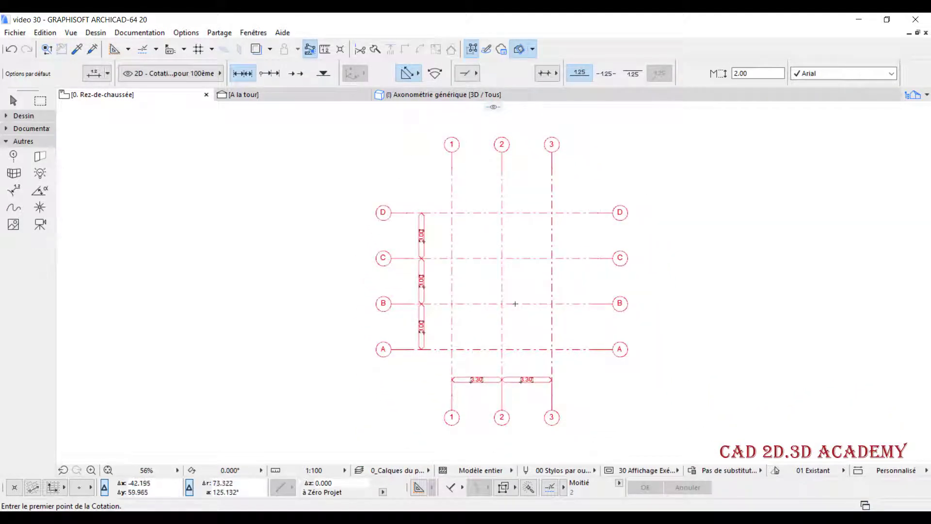
Reopen the grid system options, show Paramètres généraux, and move the dialog clear of the placed grid.
click(105, 37)
click(176, 258)
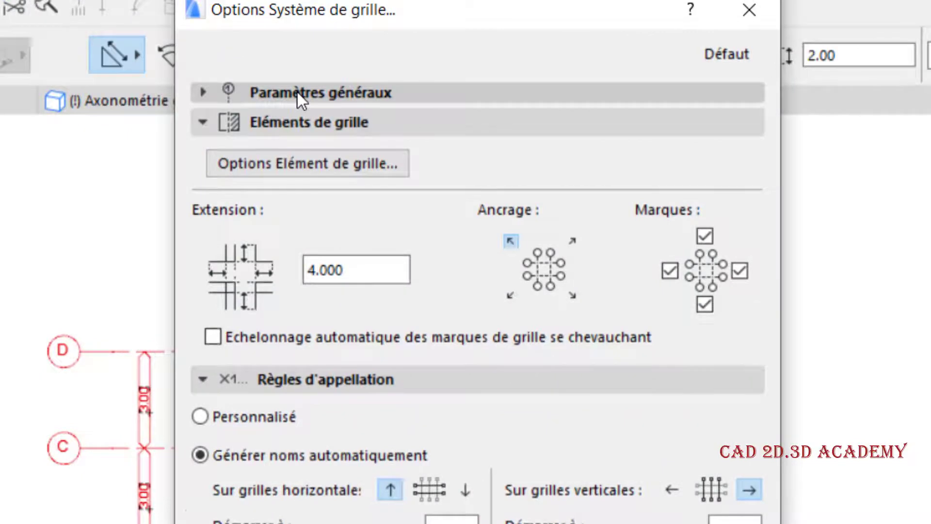
click(494, 90)
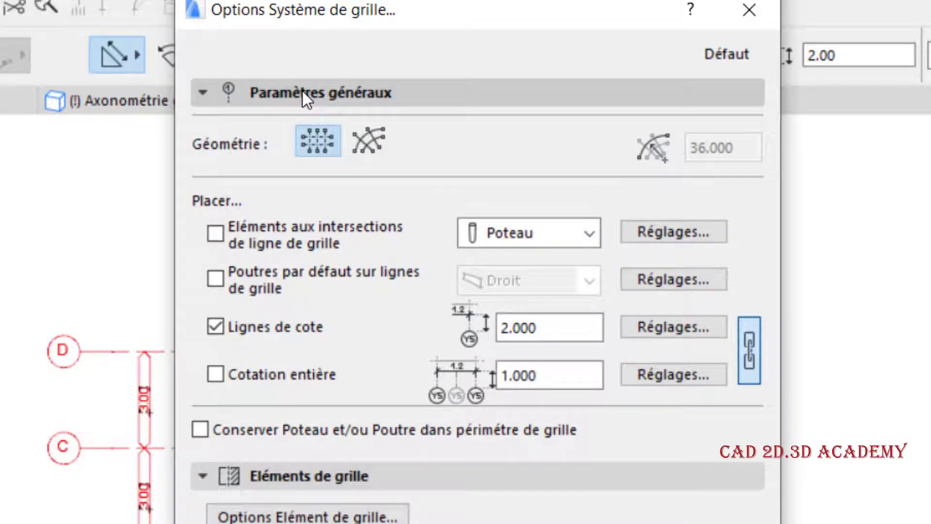
drag(452, 5, 834, 6)
drag(613, 16, 596, 20)
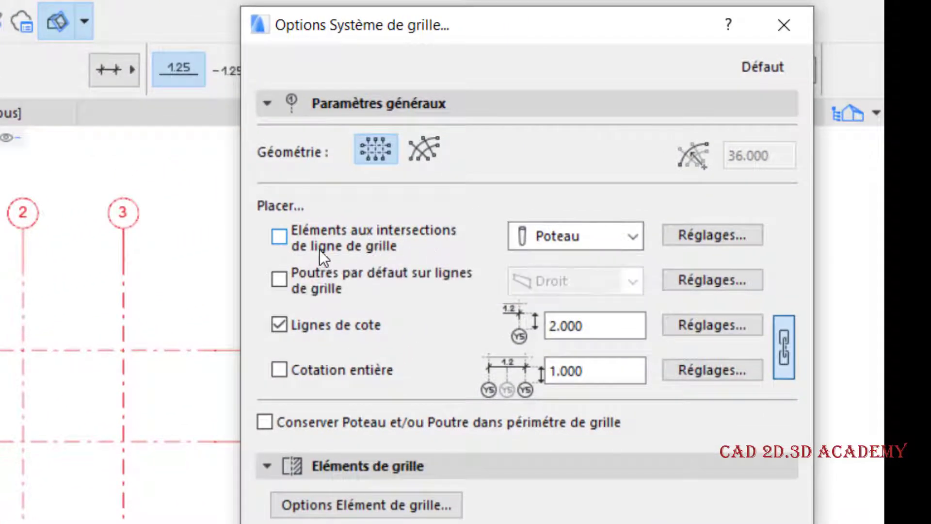
Choose Poteau as the element for grid intersections and set the column section to 0.400 by 0.400.
click(571, 236)
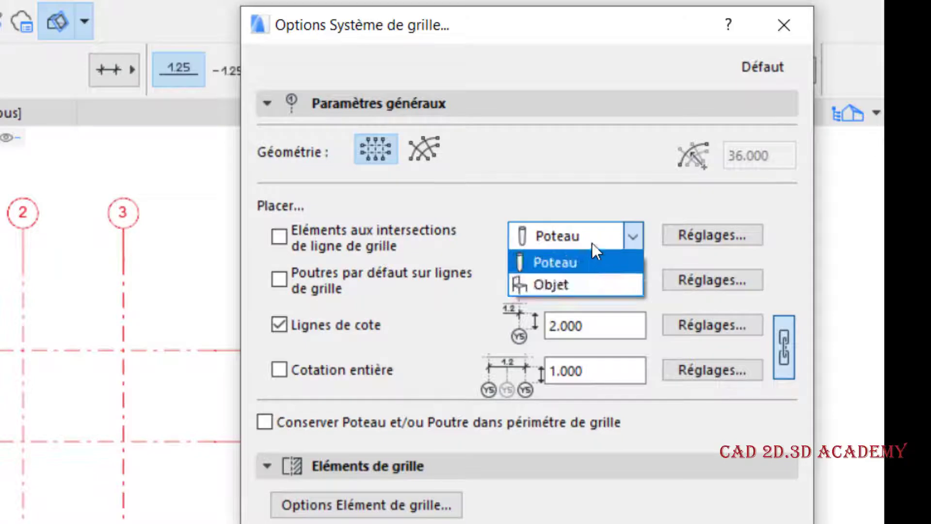
click(587, 262)
click(699, 242)
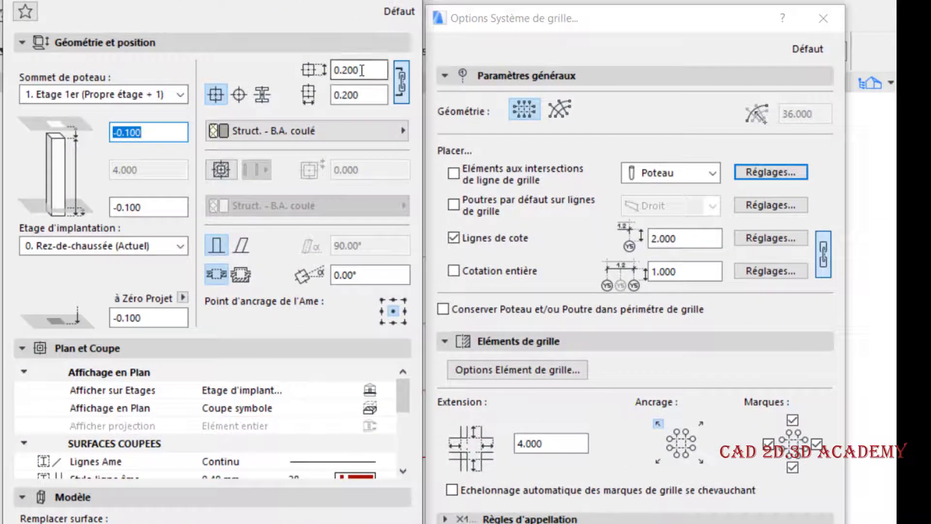
drag(253, 87, 89, 84)
text(0)
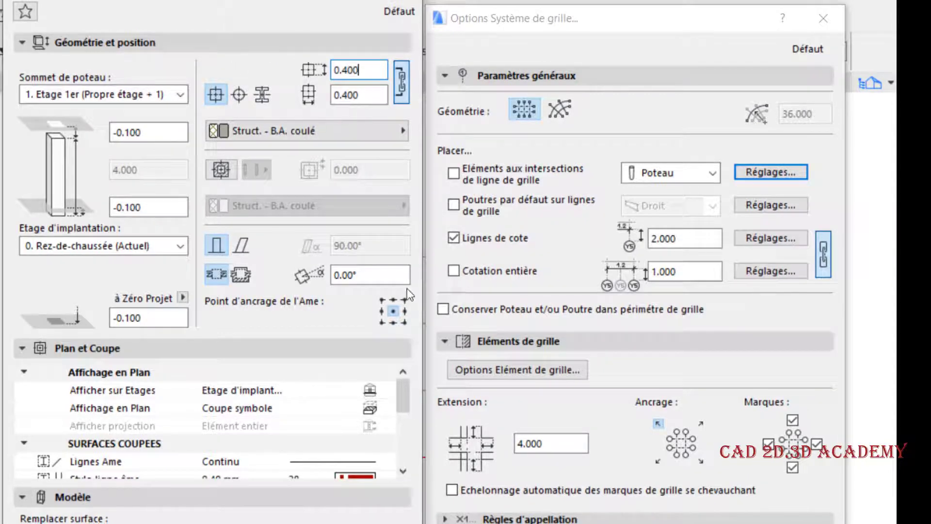
key(Return)
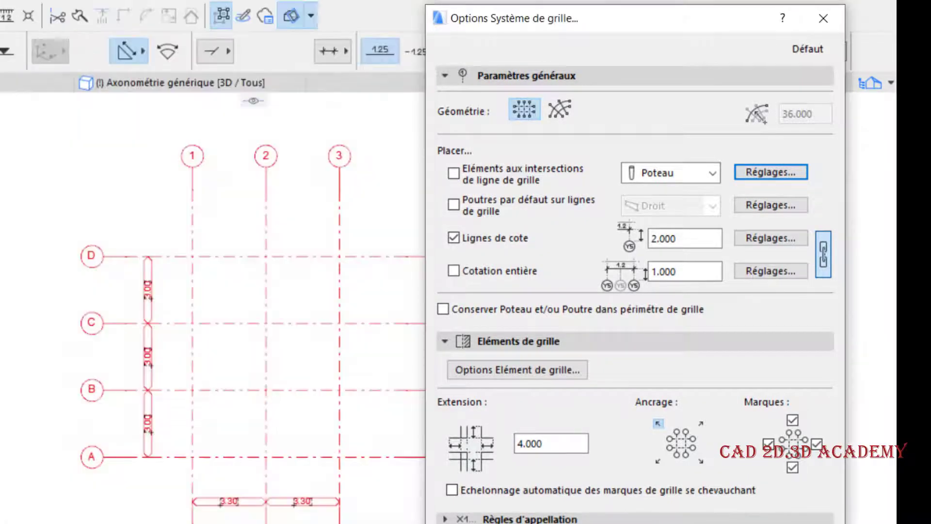
Enable elements at grid intersections and default beams on grid lines, and set the beam width to 0.400.
drag(687, 23, 580, 20)
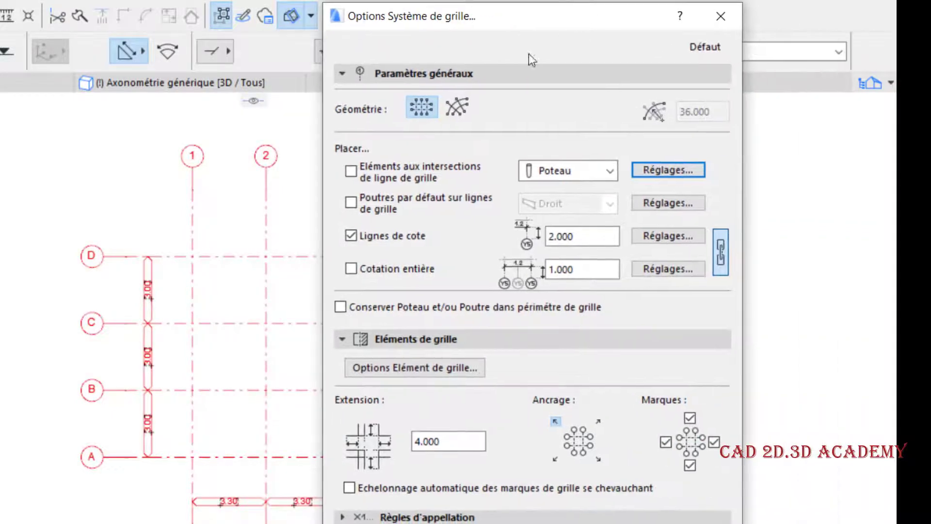
click(348, 172)
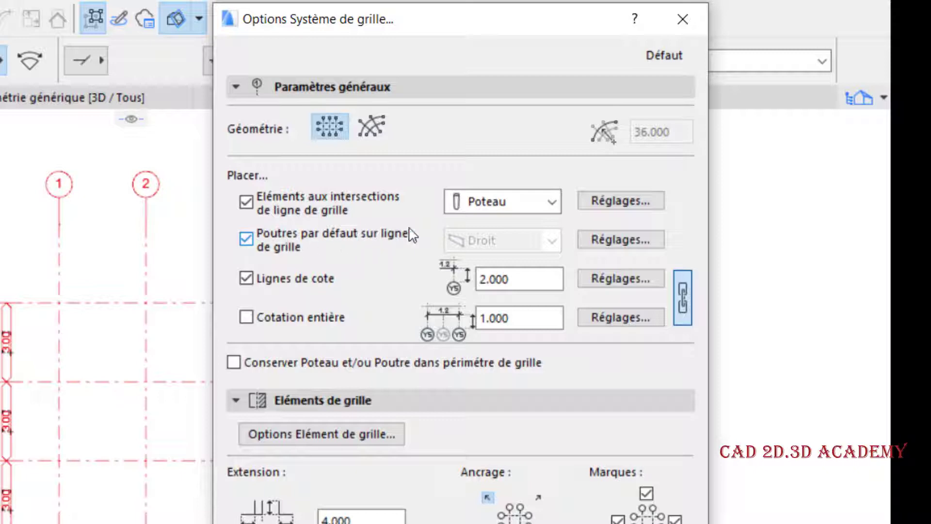
click(609, 240)
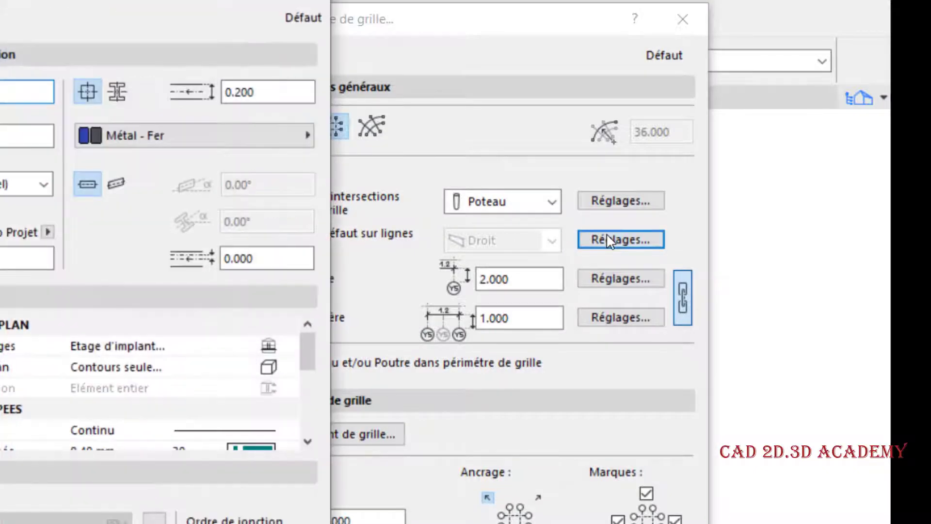
text(0.4)
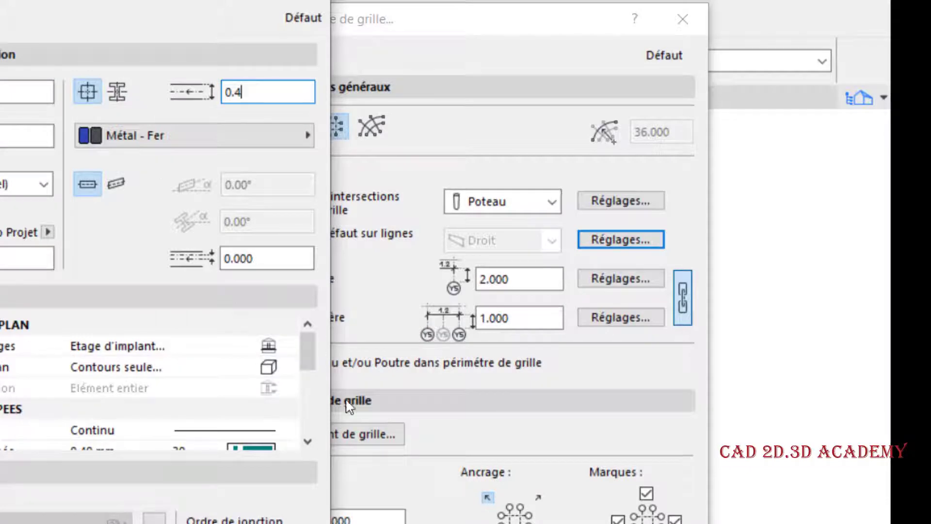
text(00)
key(Return)
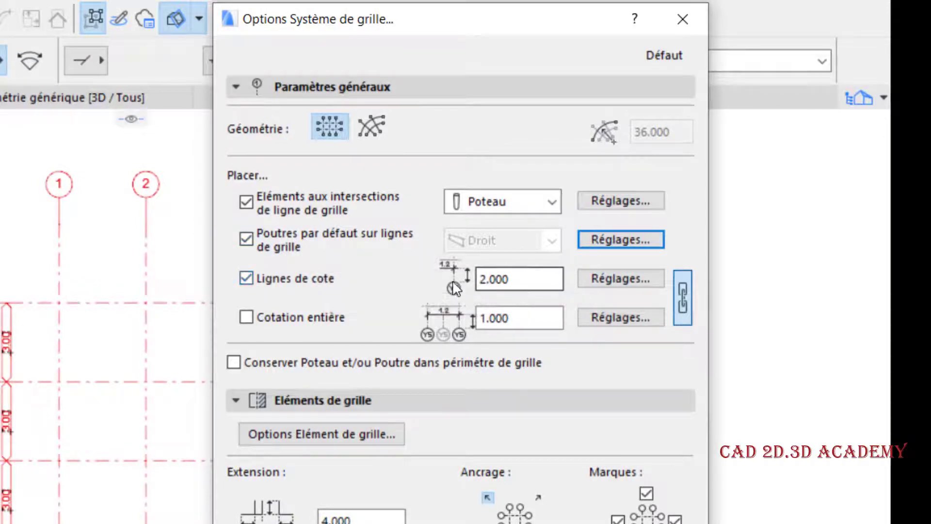
Review the Lignes de cote settings, enable Cotation entière, and accept the grid system options.
click(608, 280)
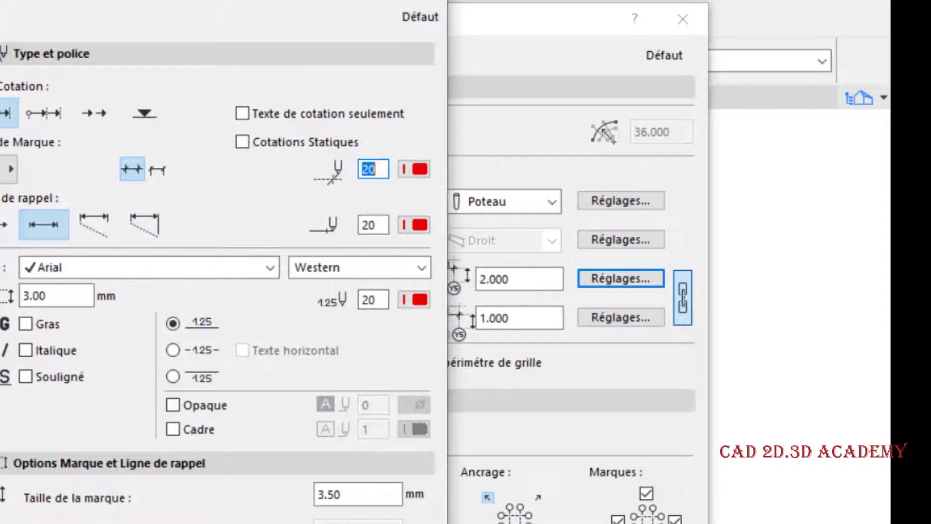
click(438, 1)
click(275, 322)
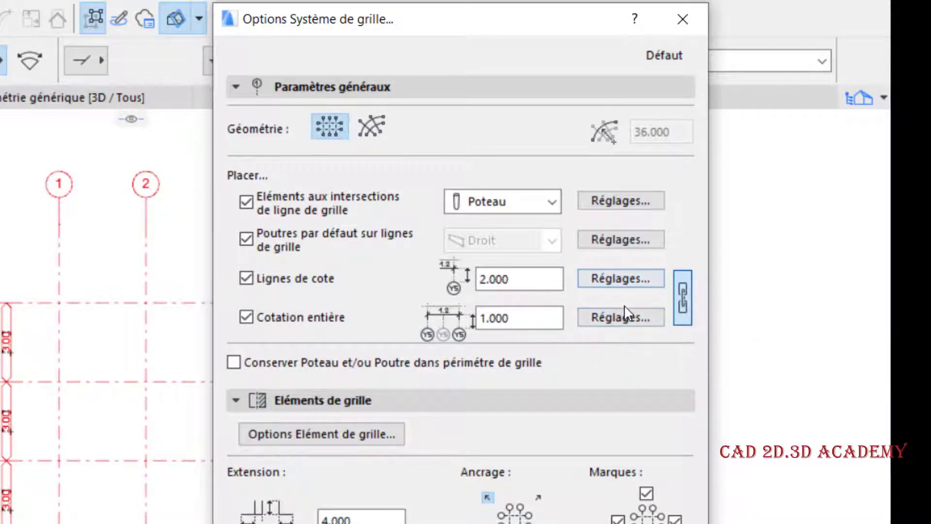
click(683, 297)
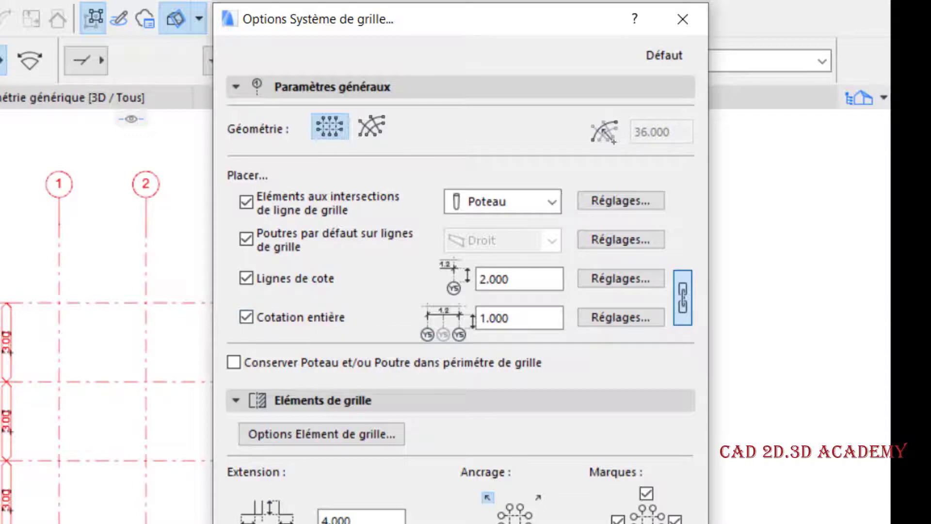
key(Return)
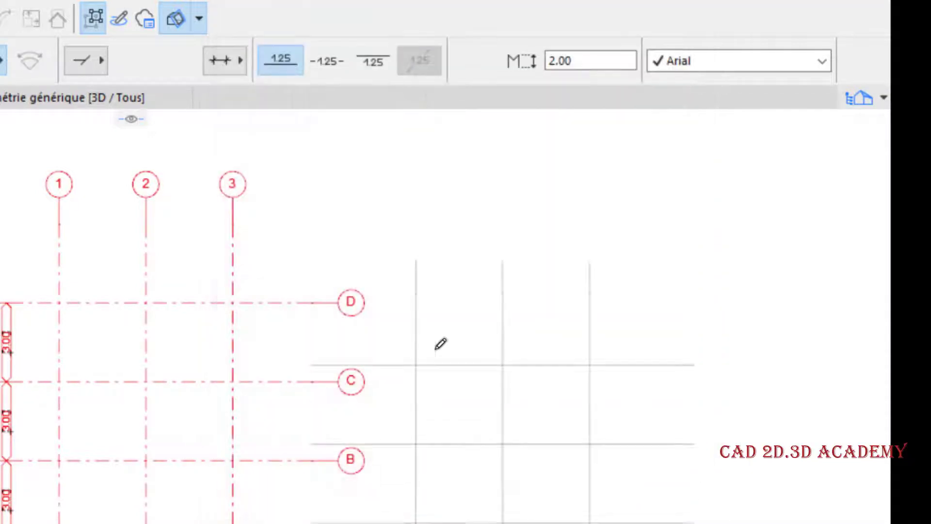
Place the grid system with its columns, beams and overall dimensions, unrotated, in the empty area left of the grid marked on all sides.
key(Escape)
scroll(441, 344, down, 5)
middle_drag(57, 281, 397, 276)
scroll(169, 311, up, 3)
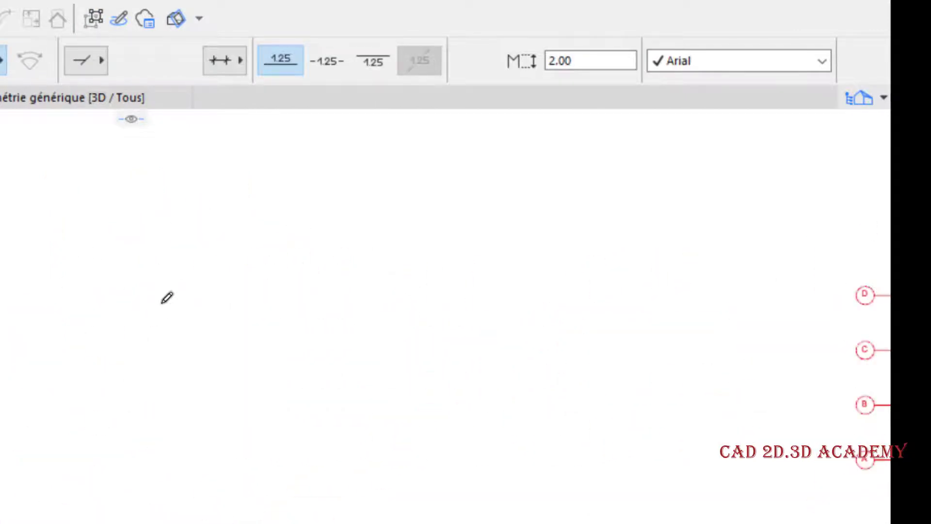
click(199, 311)
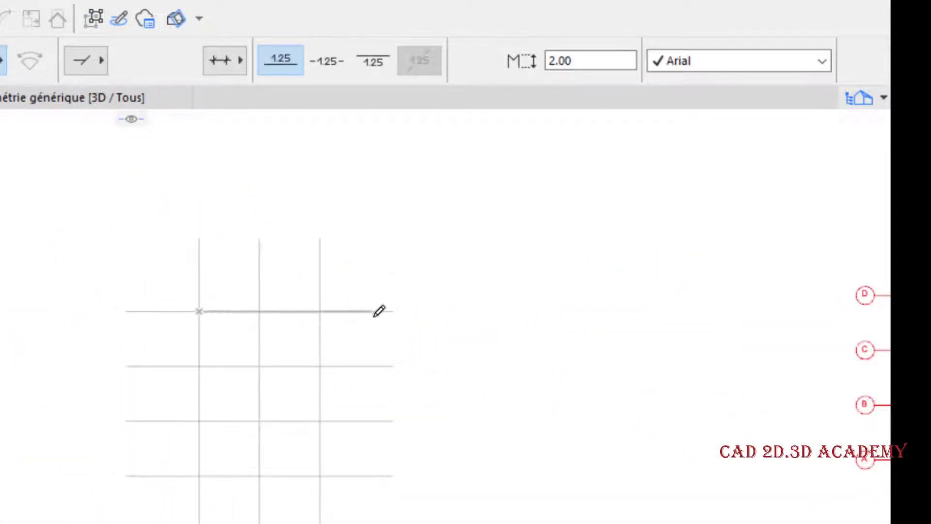
click(57, 332)
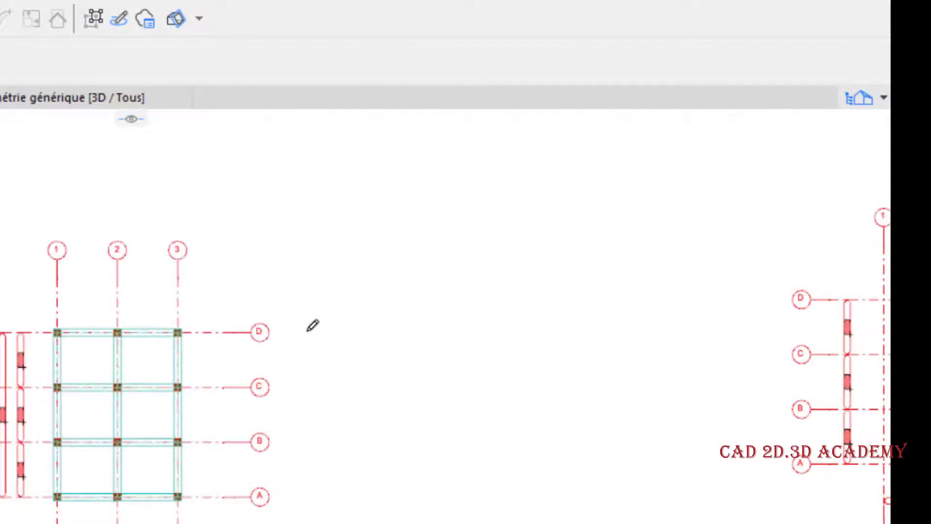
key(Escape)
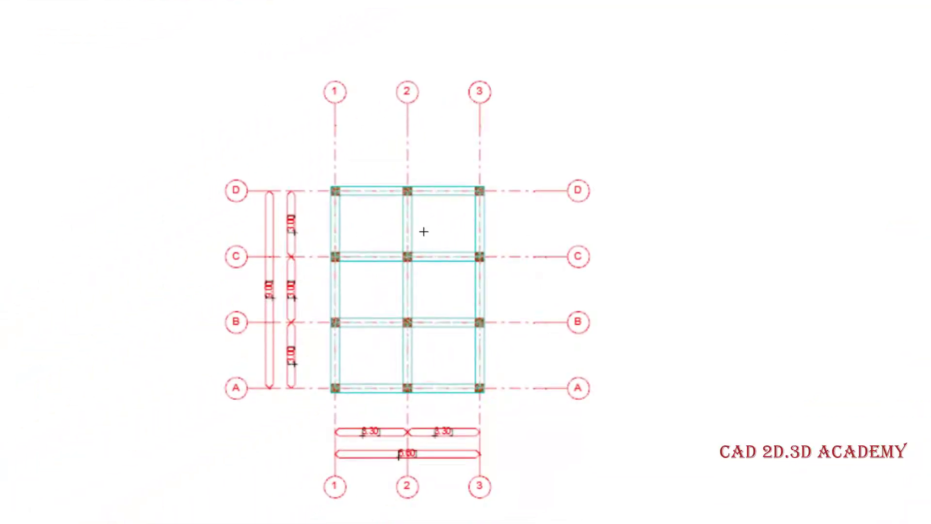
scroll(423, 231, up, 1)
scroll(423, 231, up, 1)
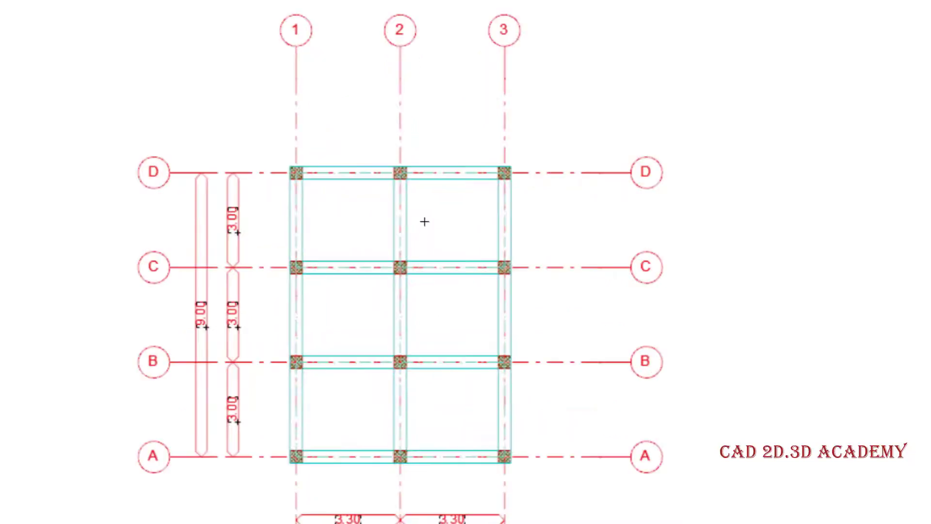
Examine the placed grid system's columns, beams, axis marks and dimensions on the ground-floor plan.
scroll(415, 192, up, 5)
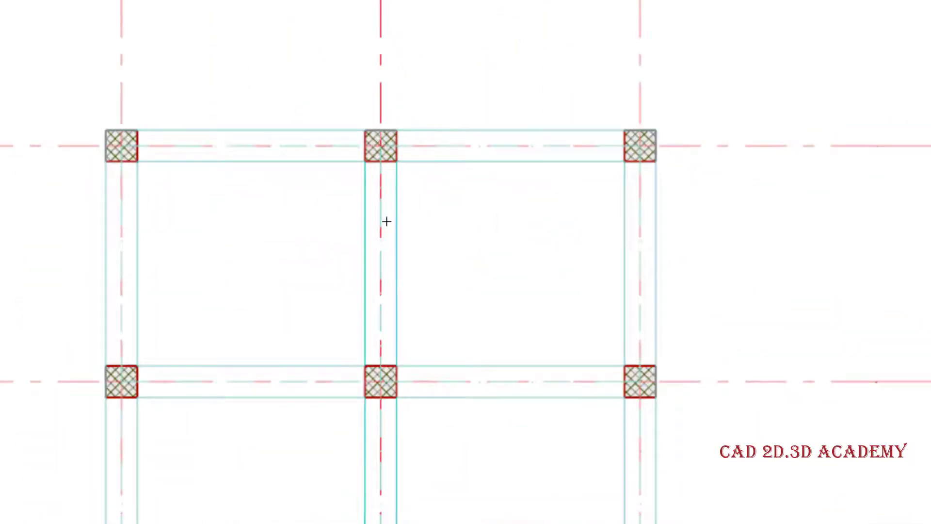
scroll(606, 324, down, 3)
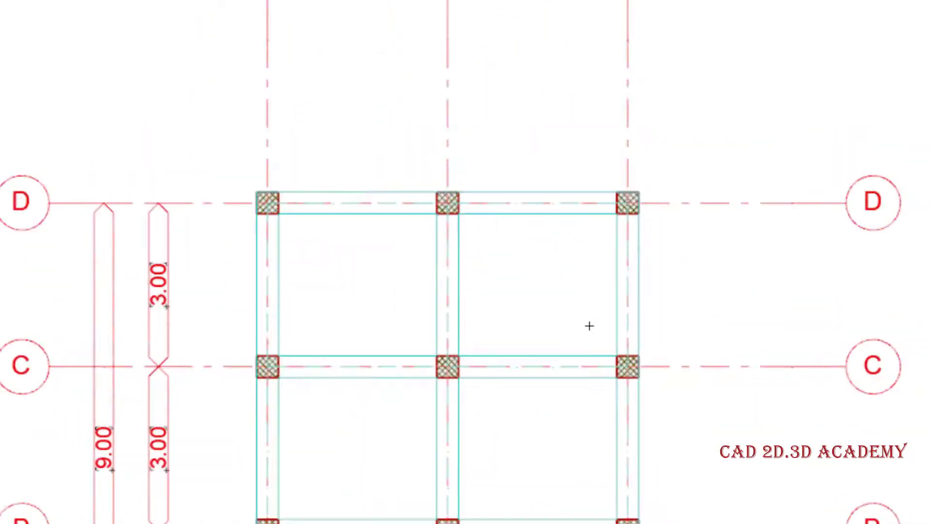
mouse_move(612, 327)
middle_down()
mouse_move(484, 267)
mouse_move(510, 203)
middle_up()
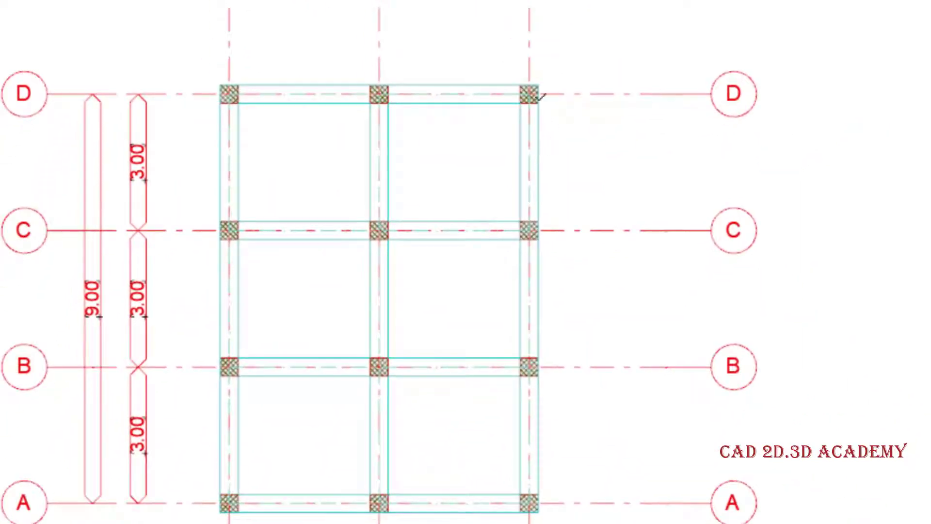
scroll(503, 193, down, 2)
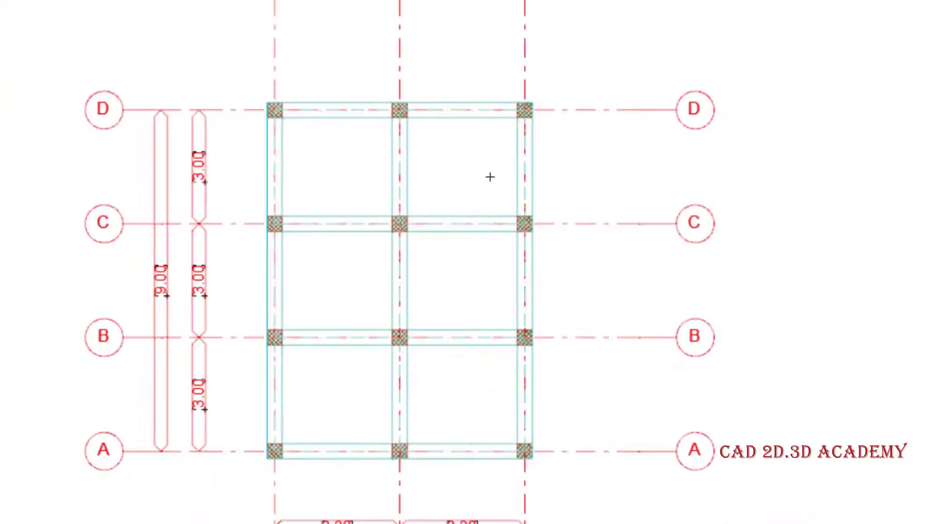
middle_drag(445, 159, 454, 187)
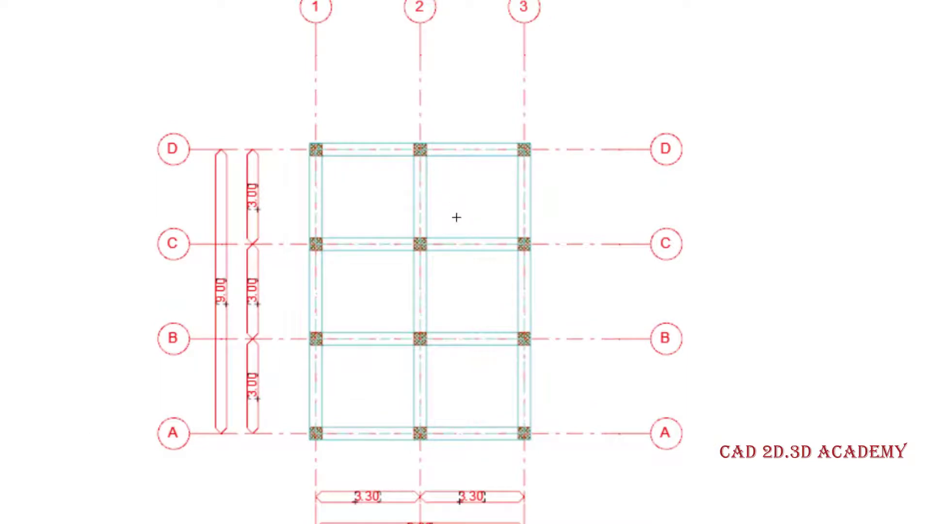
scroll(453, 194, down, 1)
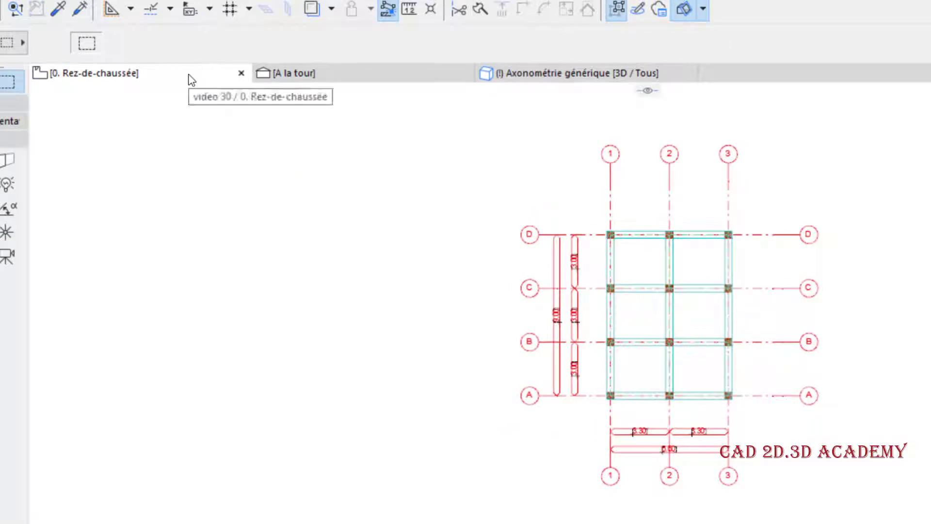
Check the grid system on the Etage 1er, Toiture and Sous-sol storeys, and return to Rez-de-chaussée.
right_click(189, 74)
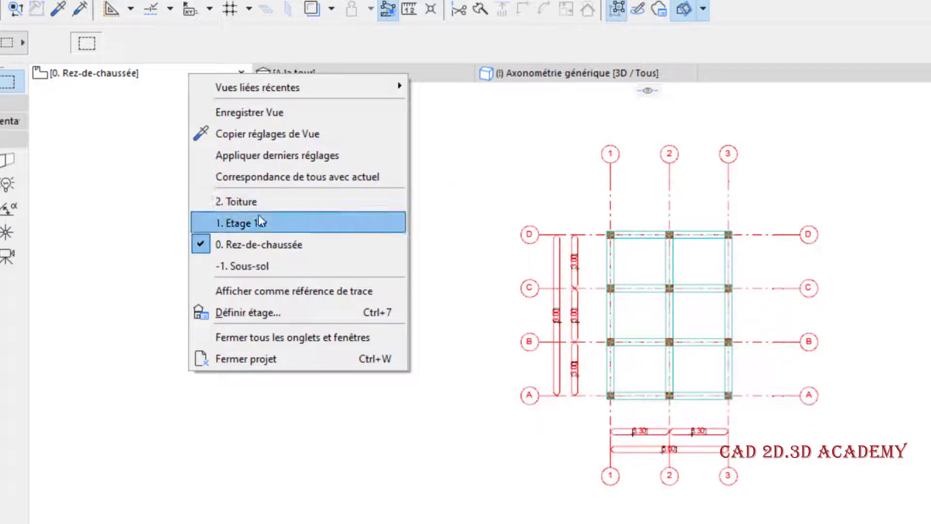
click(251, 225)
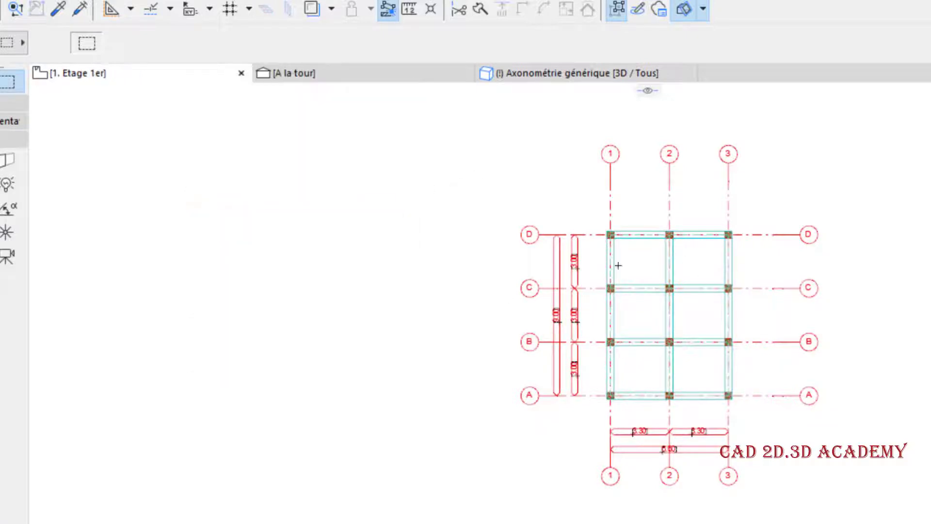
right_click(179, 76)
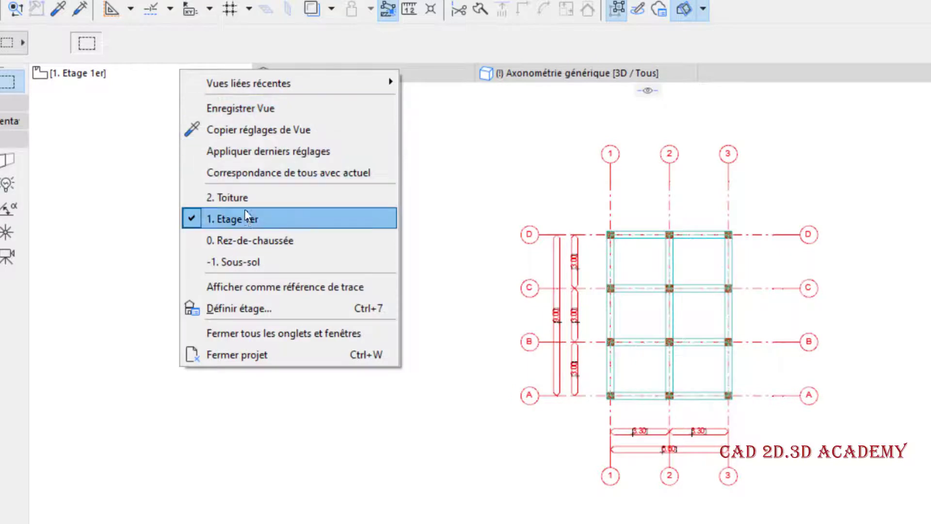
click(257, 197)
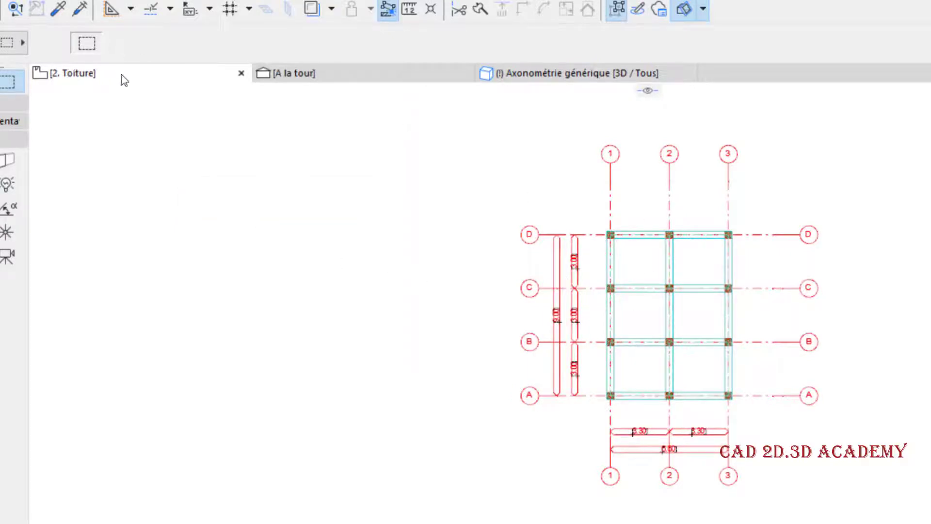
right_click(122, 76)
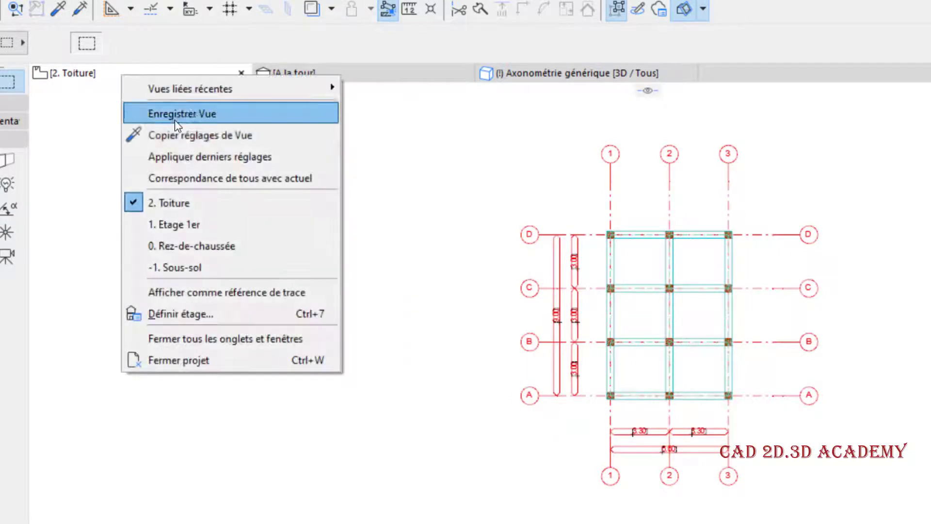
click(202, 270)
right_click(115, 80)
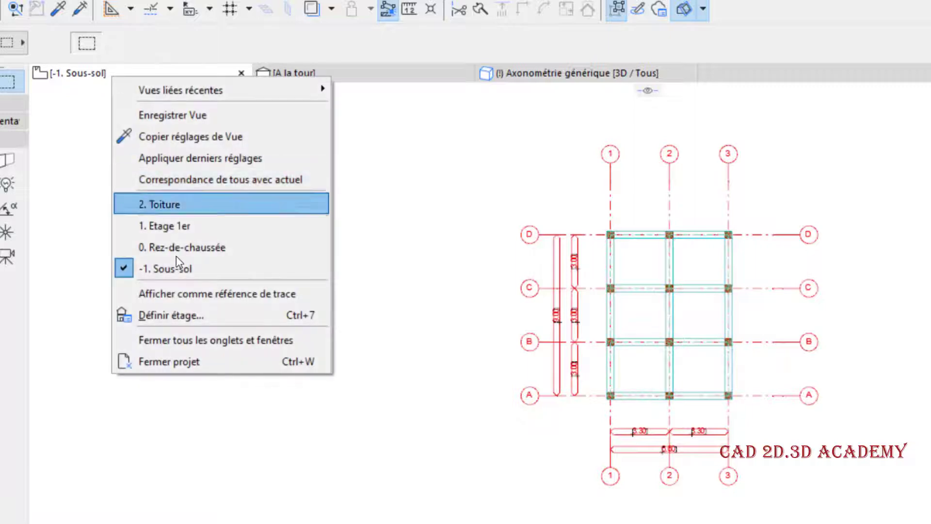
click(182, 245)
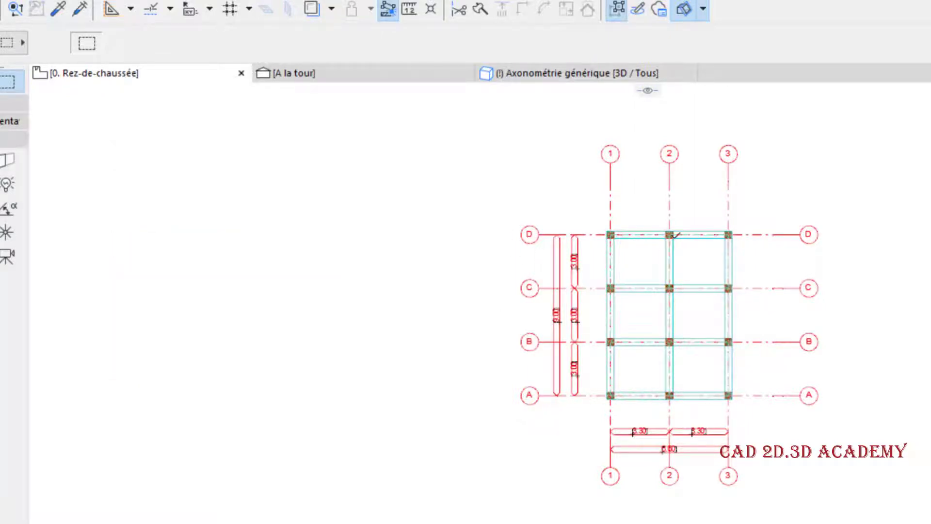
Draw a rectangular all-storey selection area around the entire grid system, including its axis marks and dimensions.
middle_drag(677, 235, 567, 230)
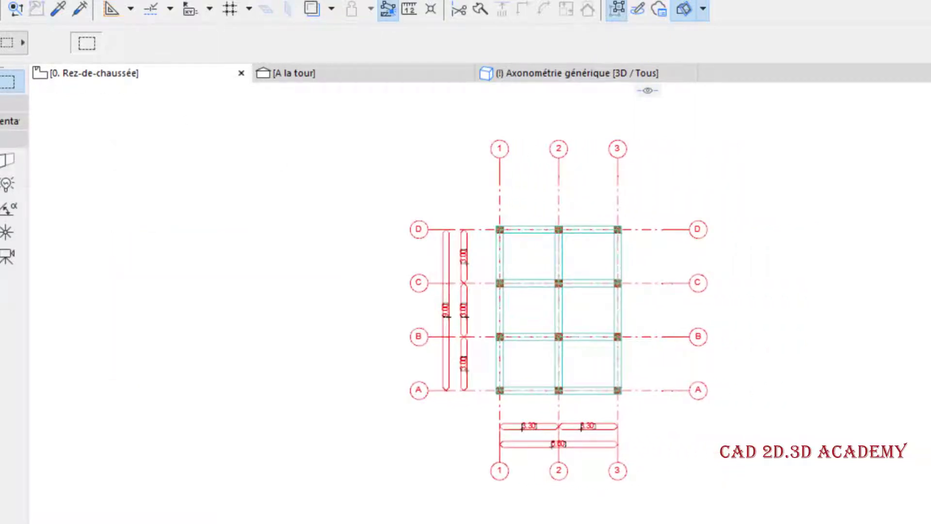
click(22, 43)
click(17, 38)
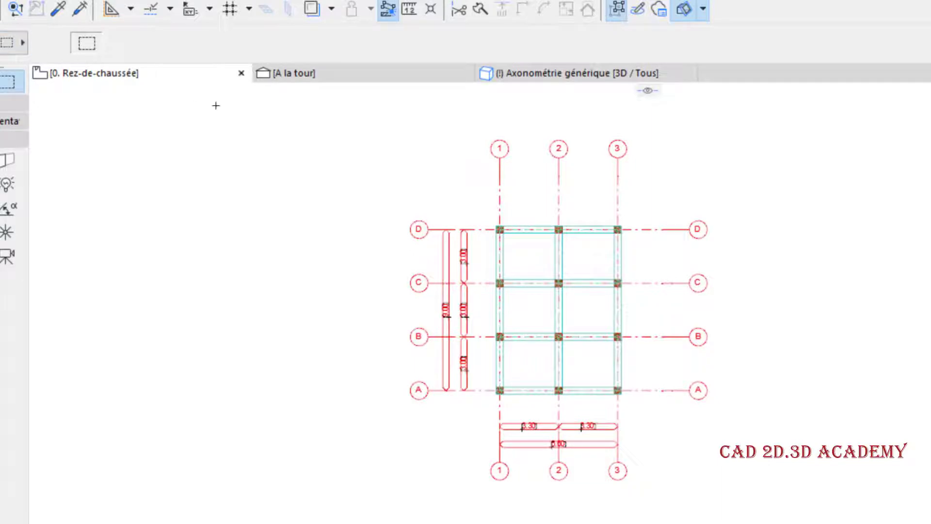
click(317, 105)
click(767, 521)
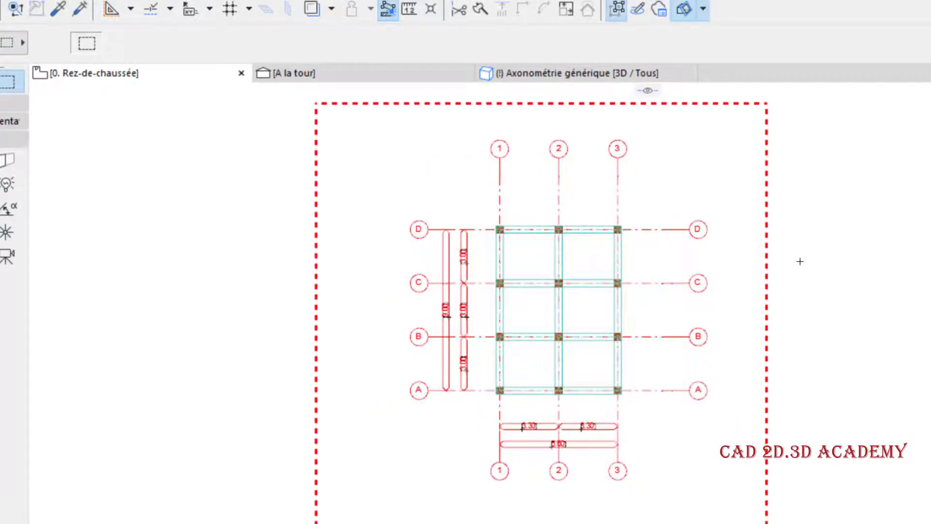
Display the contents of the selection area in 3D.
right_click(819, 235)
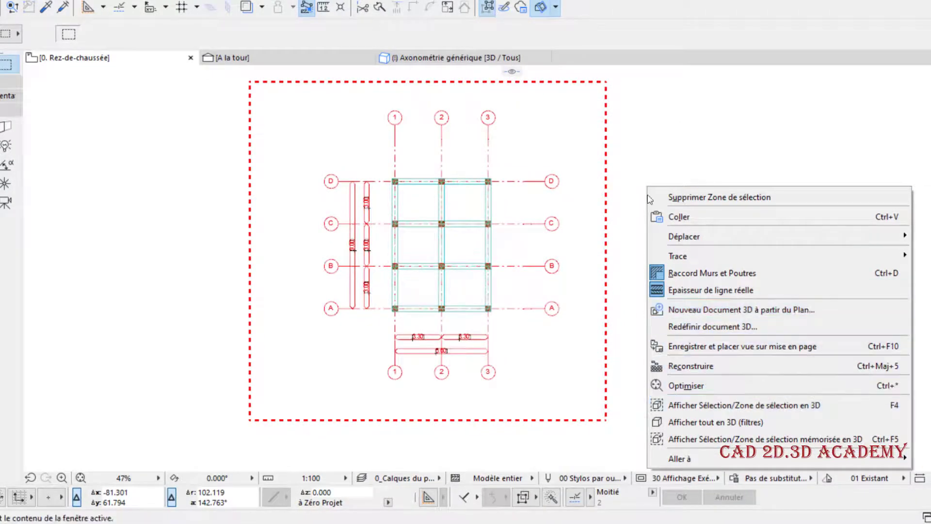
key(Escape)
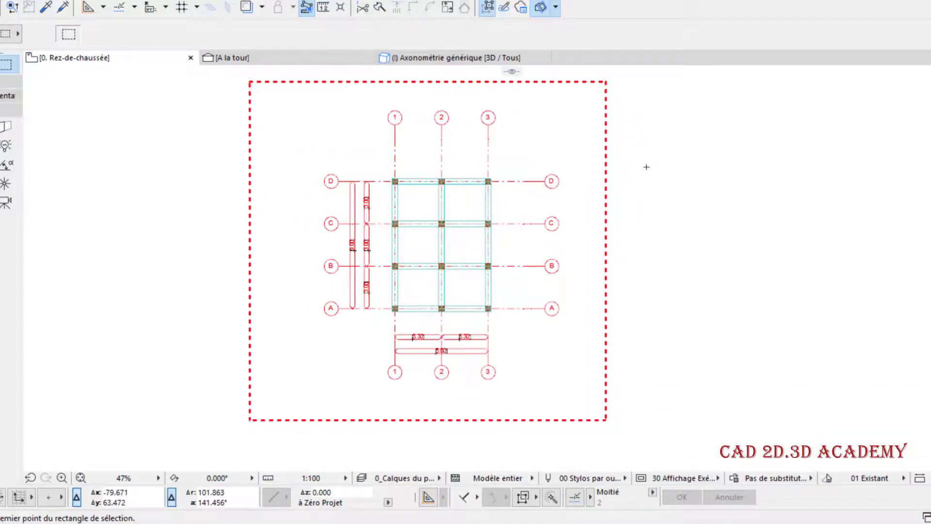
right_click(635, 171)
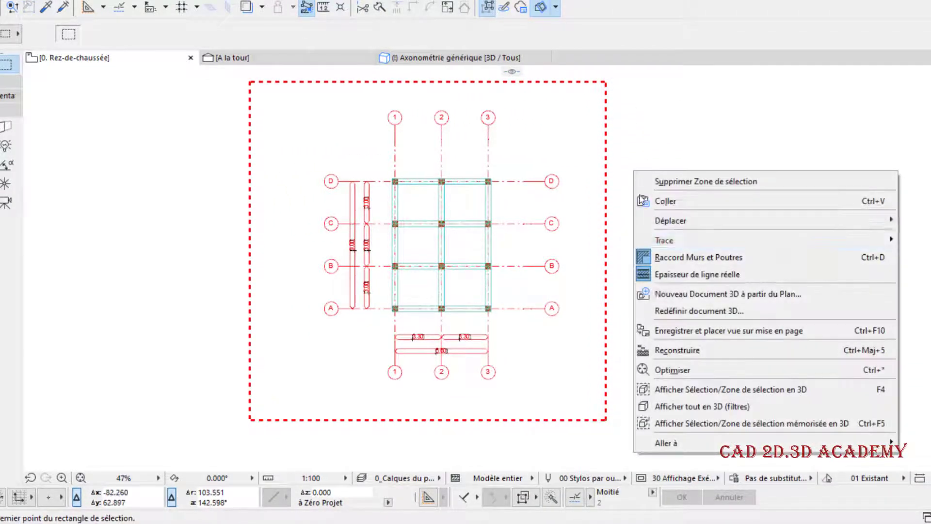
click(709, 389)
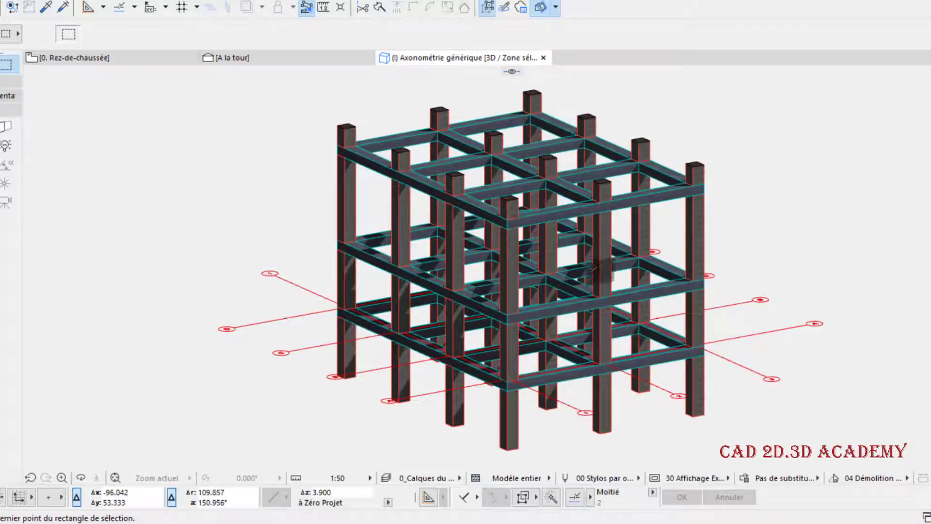
Examine the column and beam framework in 3D from several angles, including the axis marks around its base.
middle_drag(598, 269, 541, 263)
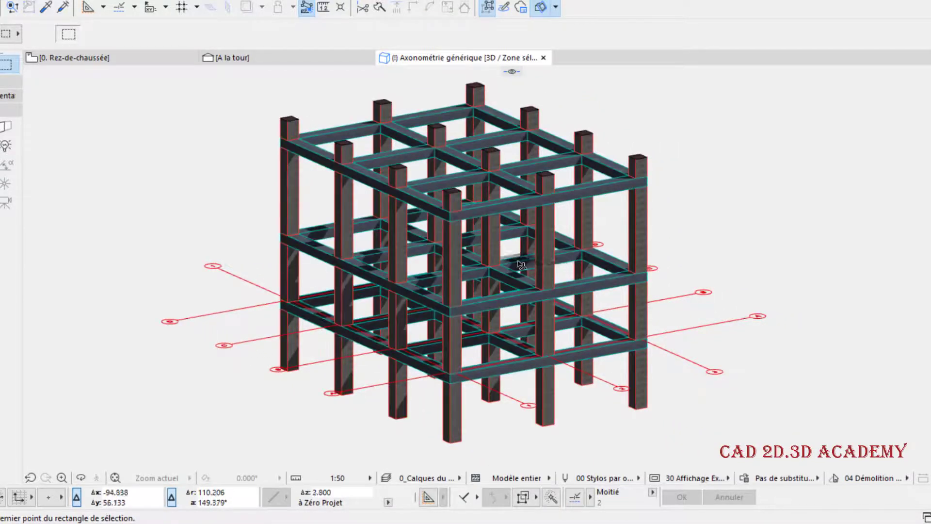
shift+middle_drag(506, 274, 626, 272)
scroll(625, 272, down, 1)
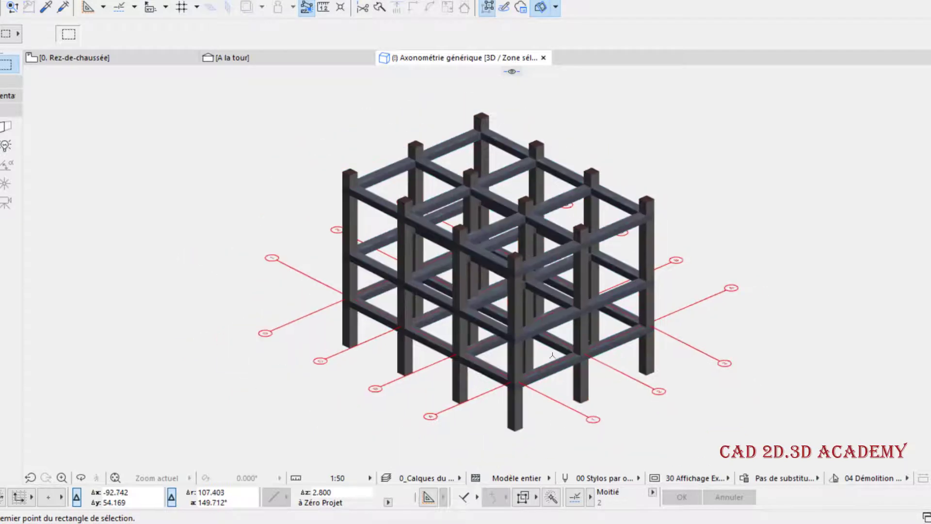
middle_drag(601, 412, 575, 362)
scroll(575, 362, up, 3)
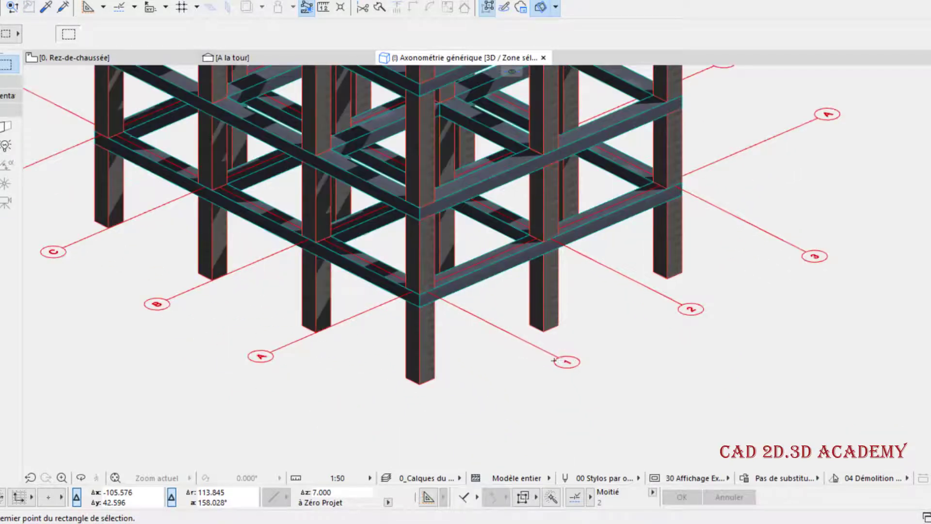
scroll(564, 366, up, 2)
scroll(563, 368, up, 3)
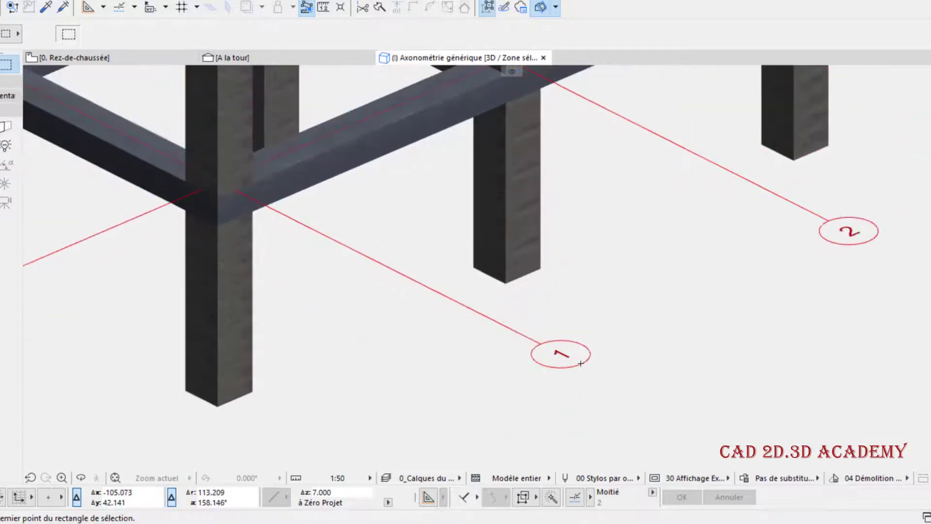
scroll(558, 356, down, 3)
scroll(533, 354, down, 3)
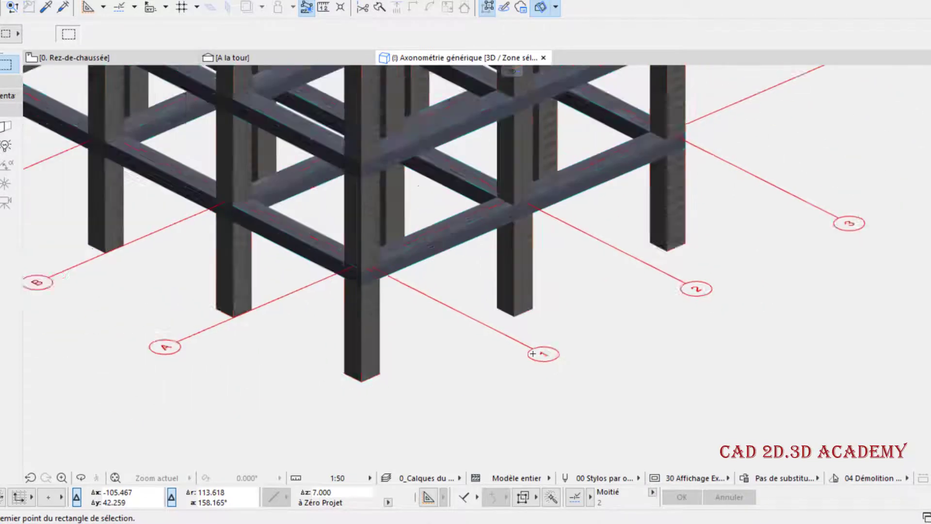
mouse_move(601, 292)
shift+middle_down()
mouse_move(647, 279)
mouse_move(711, 279)
mouse_move(685, 270)
mouse_move(546, 297)
mouse_move(607, 324)
mouse_move(247, 341)
mouse_move(421, 331)
mouse_move(442, 306)
shift+middle_up()
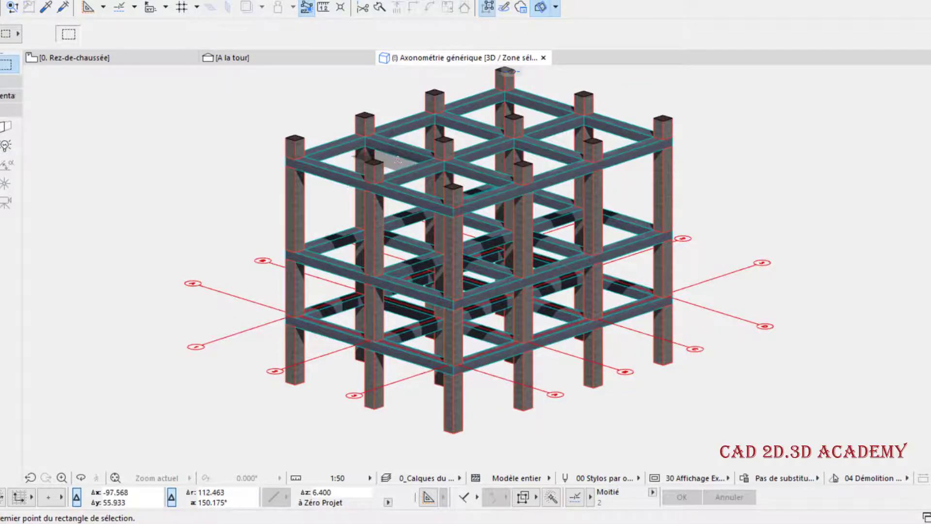
Return to the Rez-de-chaussée plan and inspect the beams on axes D and 1 by selecting them individually.
key(ctrl+2)
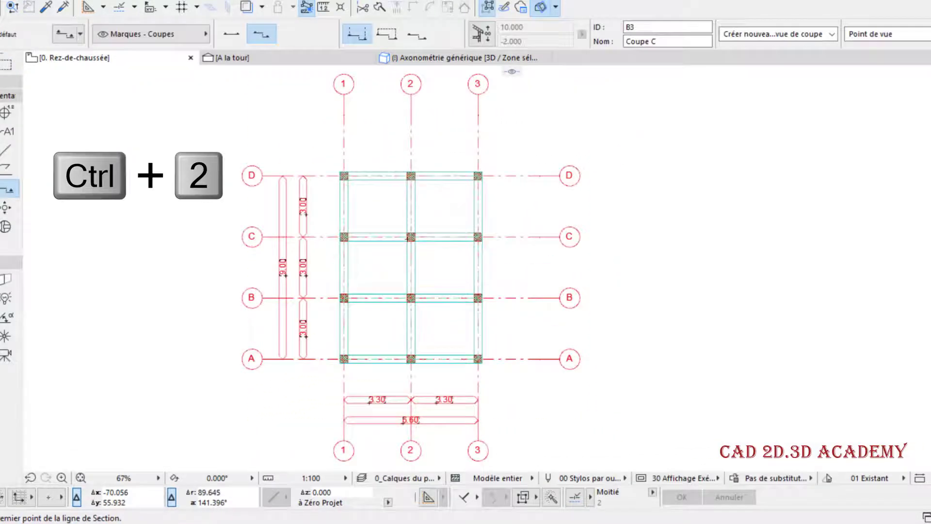
scroll(397, 270, up, 1)
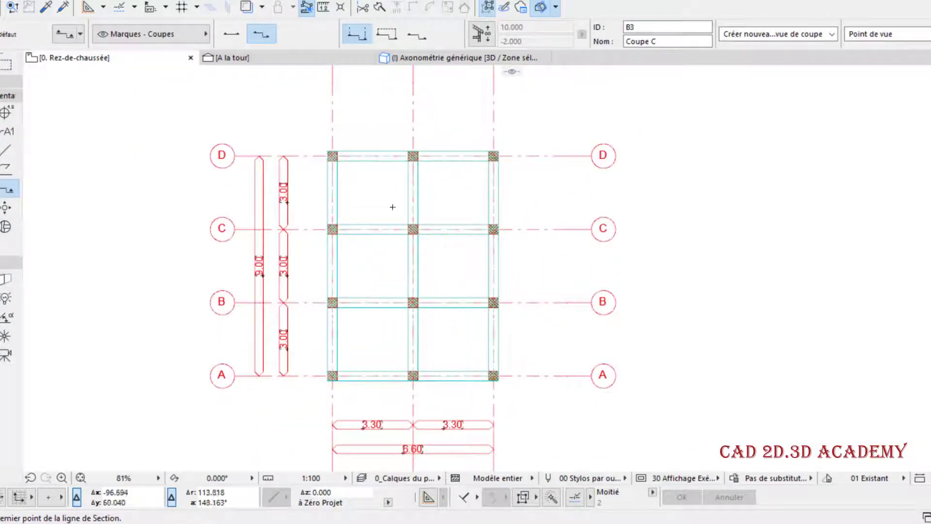
shift+click(372, 161)
key(Escape)
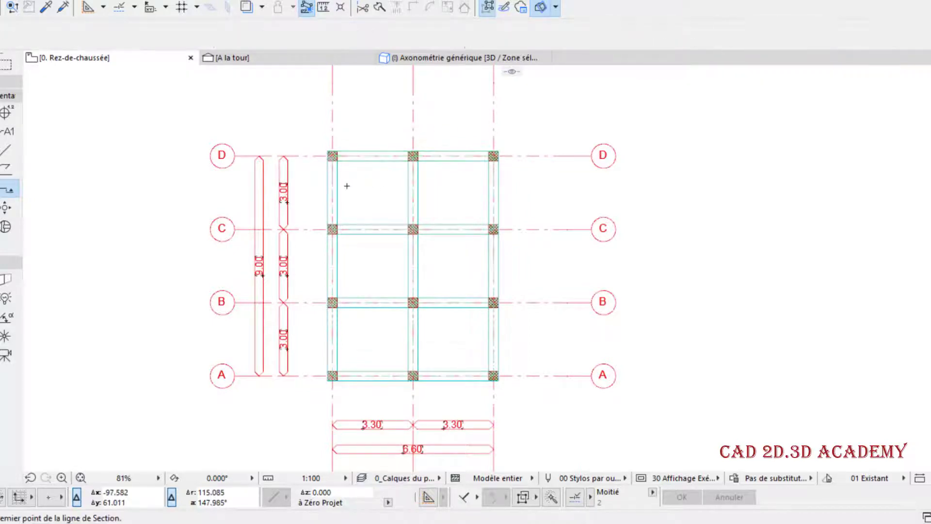
shift+click(338, 183)
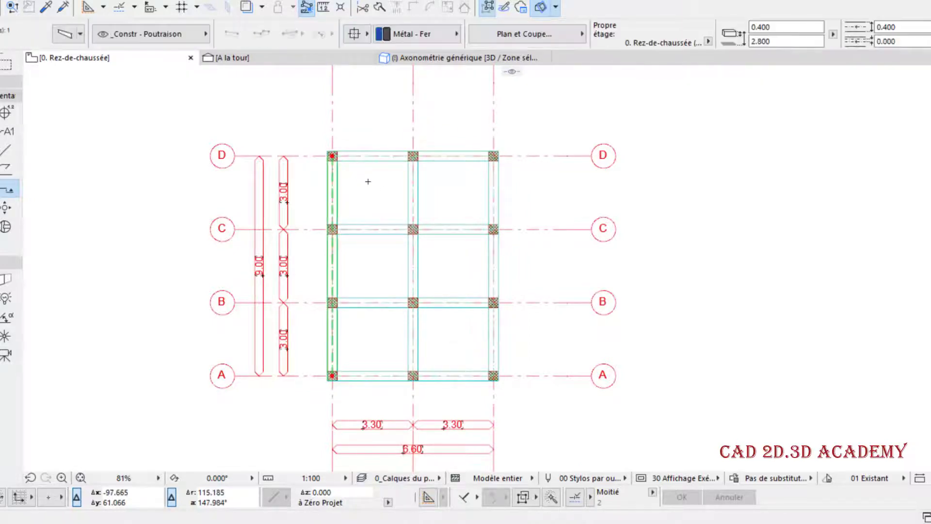
key(Escape)
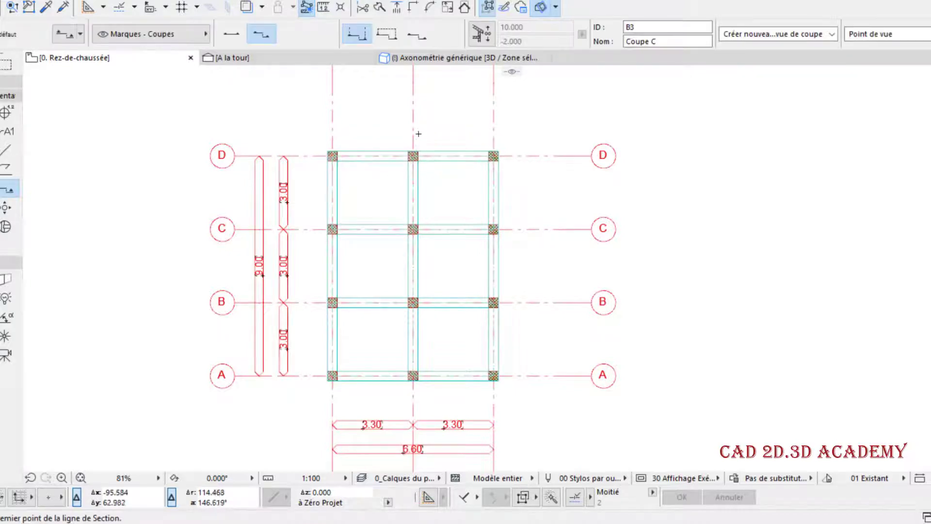
Inspect the column at the intersection of axes D and 2, and select grid axis 3 as a separate element.
shift+click(413, 156)
scroll(420, 133, up, 3)
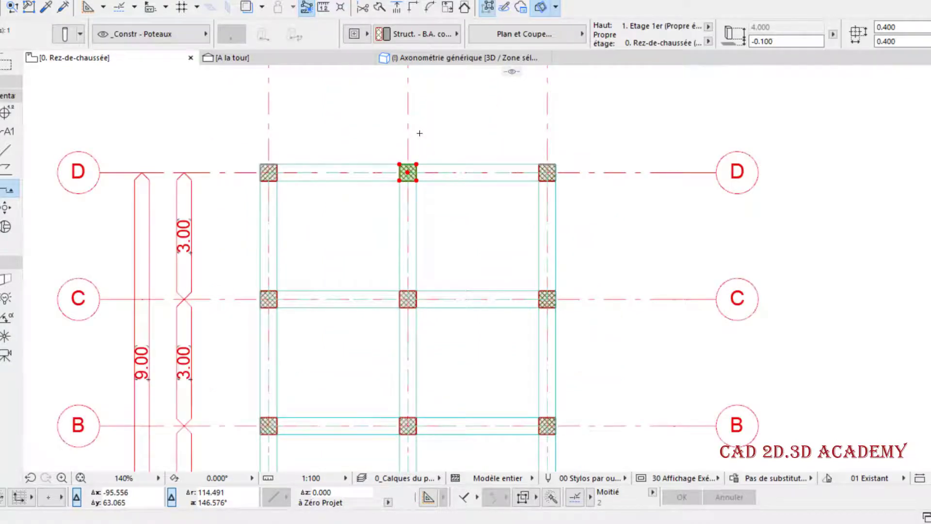
scroll(420, 141, down, 2)
key(Escape)
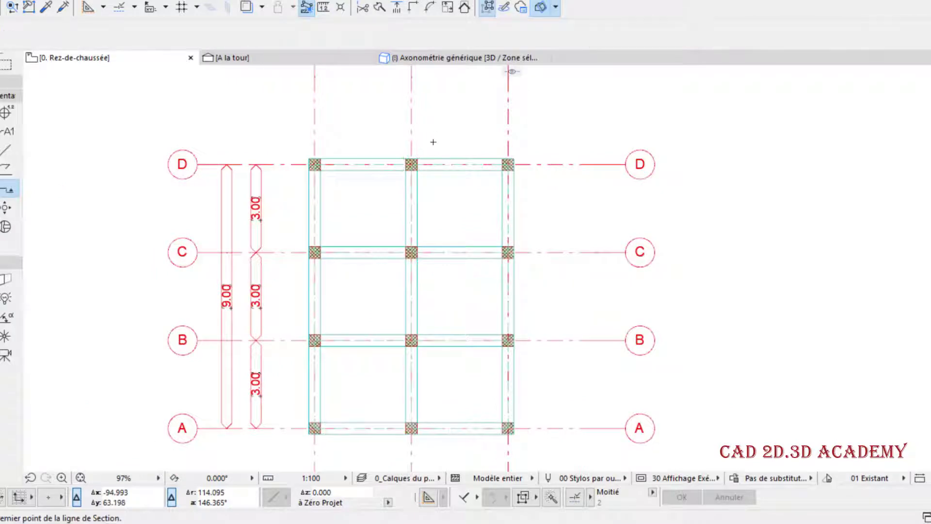
scroll(426, 179, down, 3)
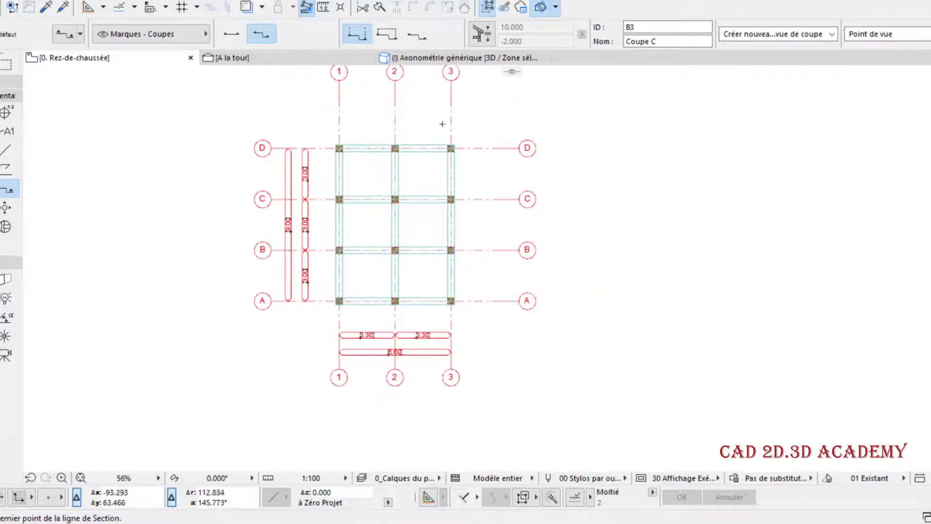
shift+click(452, 113)
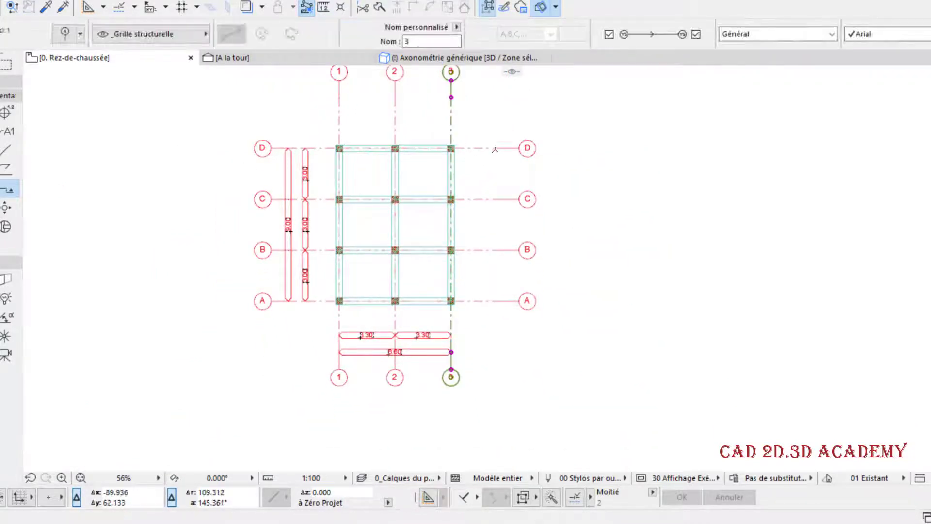
Stagger both end marks of grid axis 3 sideways, away from axis 2, by about 1.11 m.
middle_drag(500, 120, 489, 167)
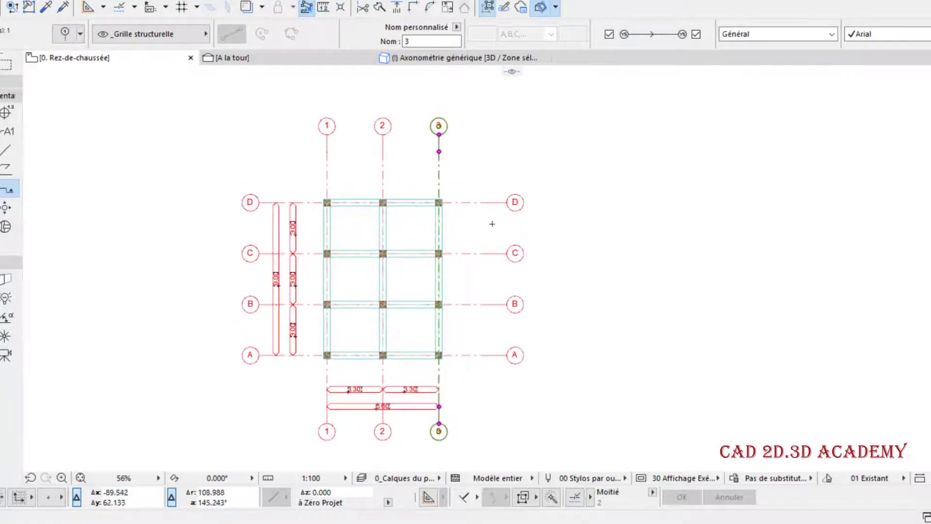
scroll(455, 420, up, 5)
middle_drag(456, 398, 438, 349)
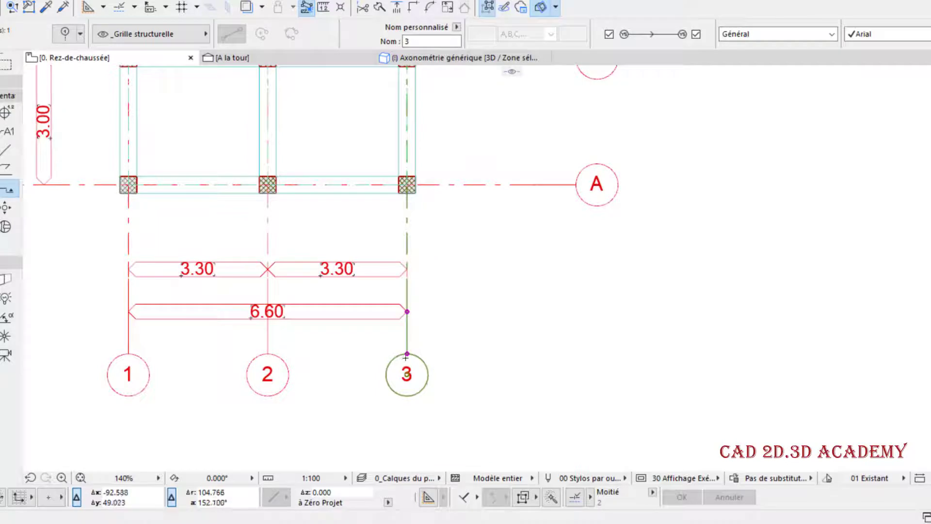
click(407, 353)
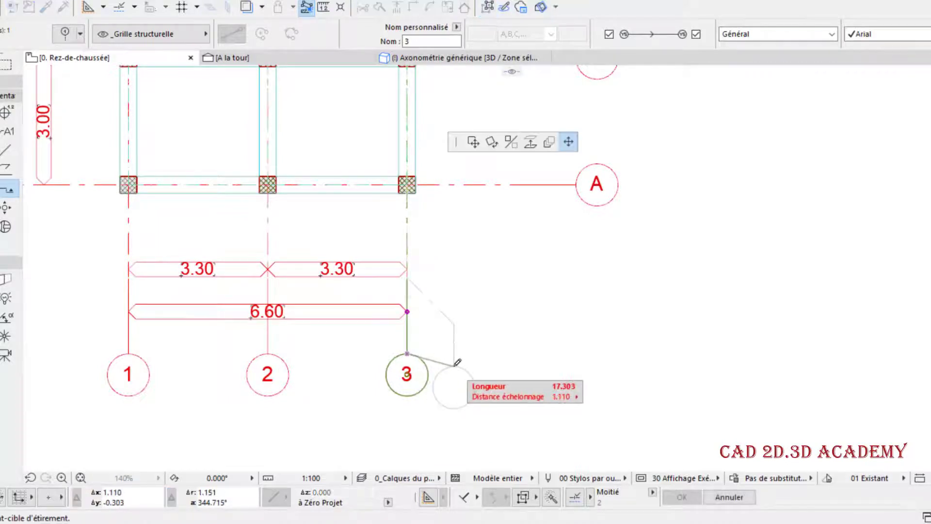
click(454, 366)
scroll(433, 301, down, 6)
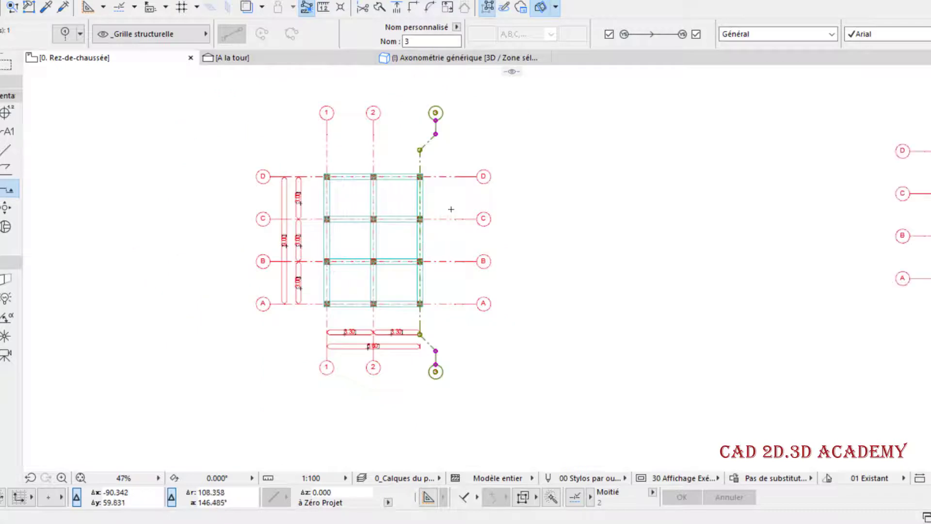
scroll(451, 209, up, 1)
key(Escape)
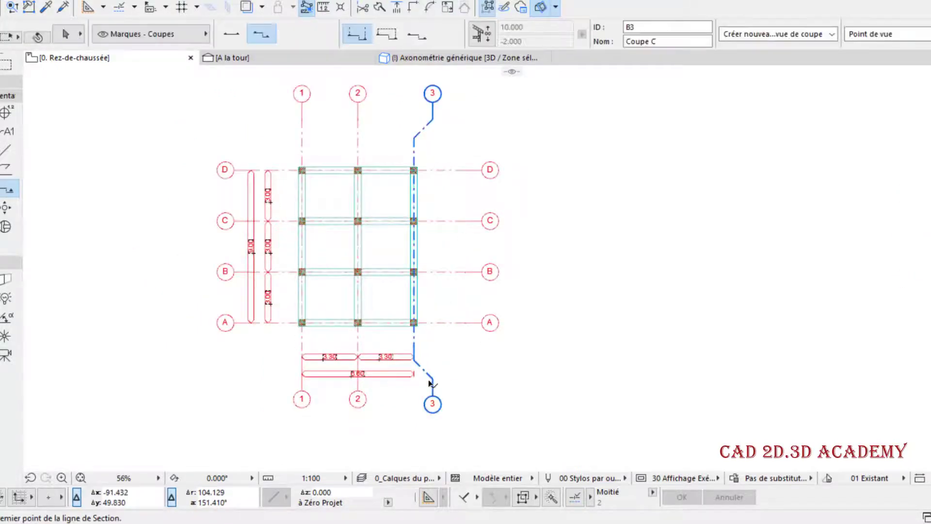
shift+click(432, 380)
scroll(440, 380, up, 2)
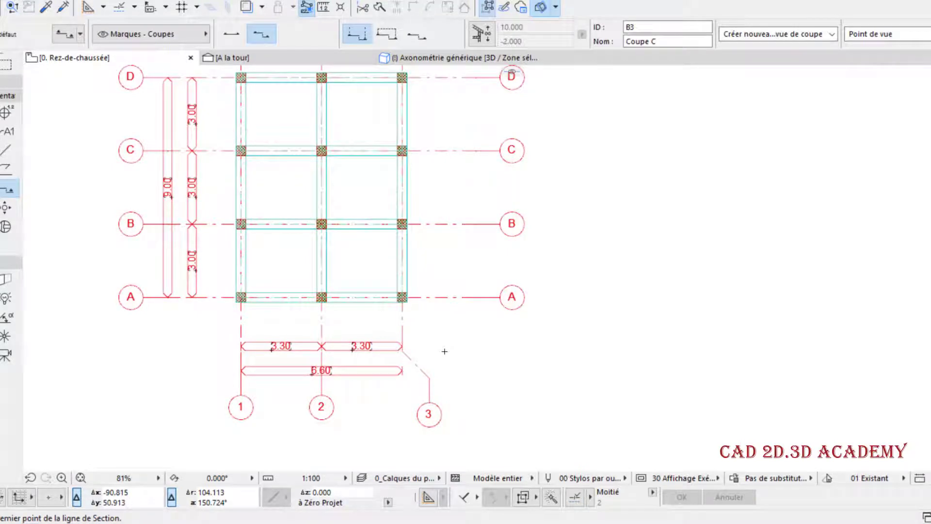
scroll(445, 351, down, 2)
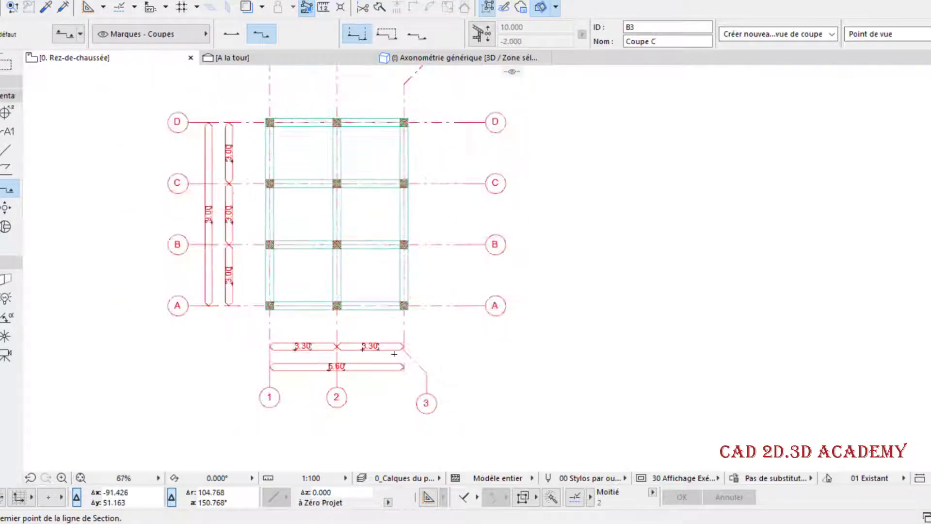
Open the settings of grid axis 3 and review its plan display options and the available storey choices.
shift+click(410, 122)
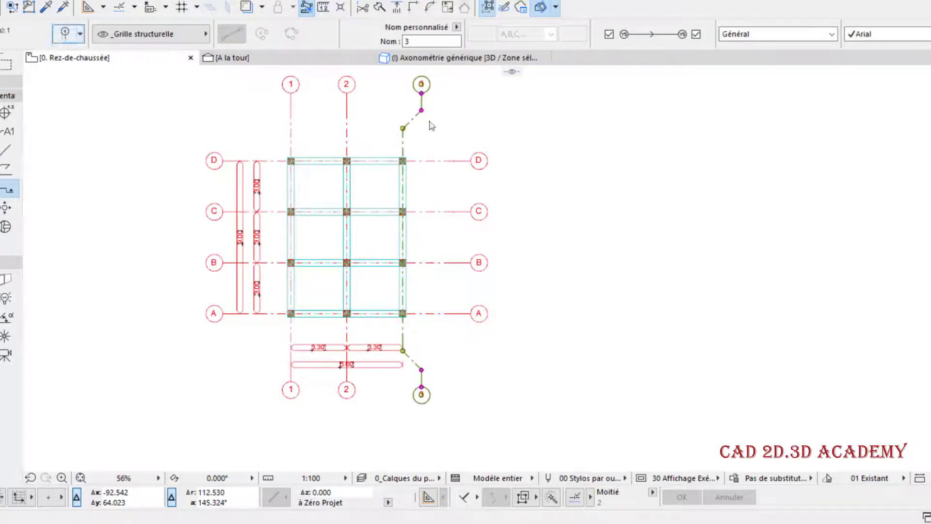
key(ctrl+t)
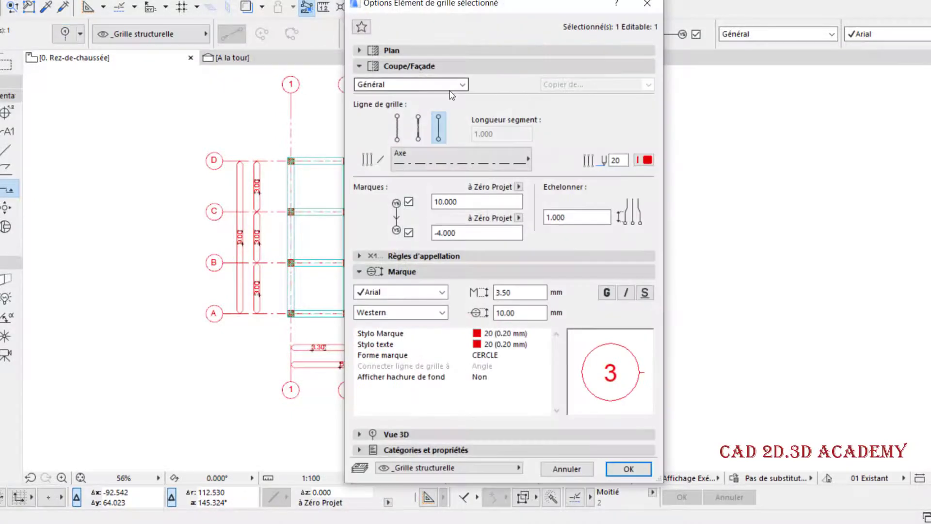
click(474, 54)
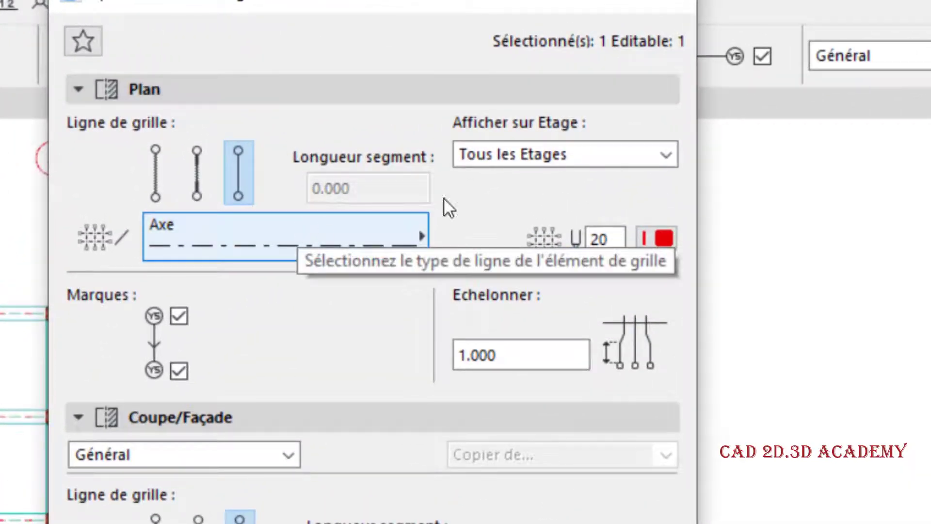
click(582, 156)
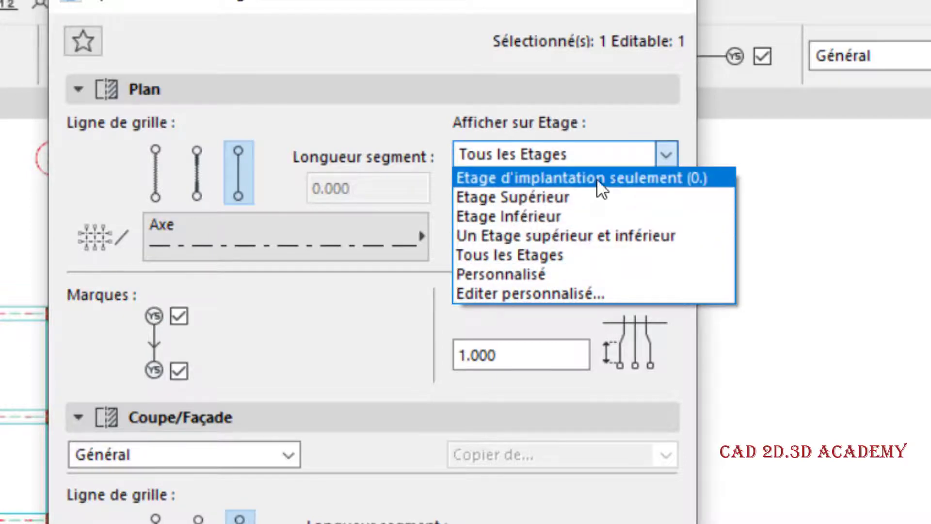
click(426, 77)
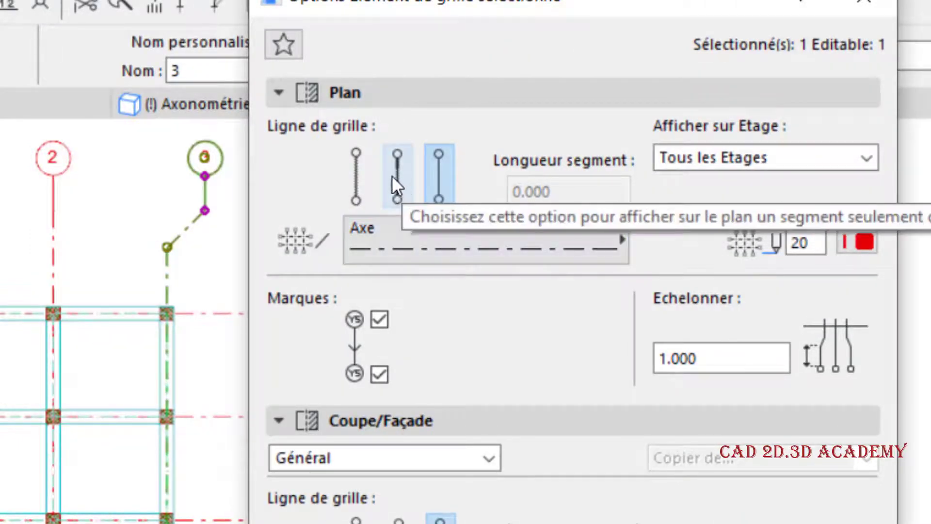
Try the plan display option that hides the main line of grid axis 3.
click(357, 177)
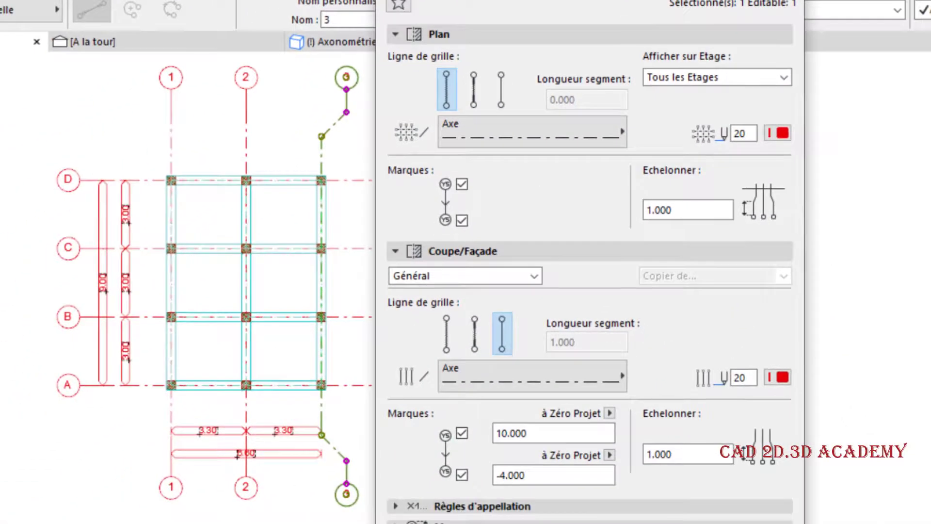
key(Return)
scroll(330, 152, up, 4)
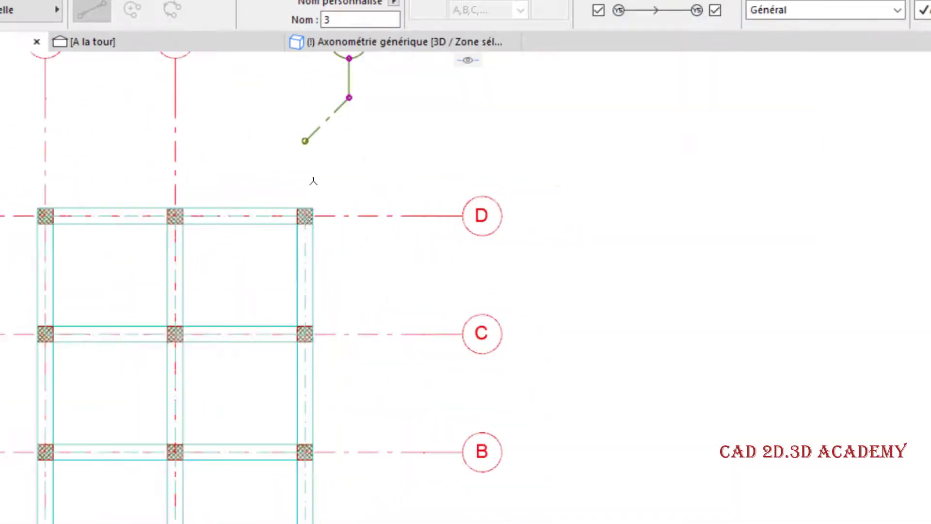
scroll(313, 249, down, 2)
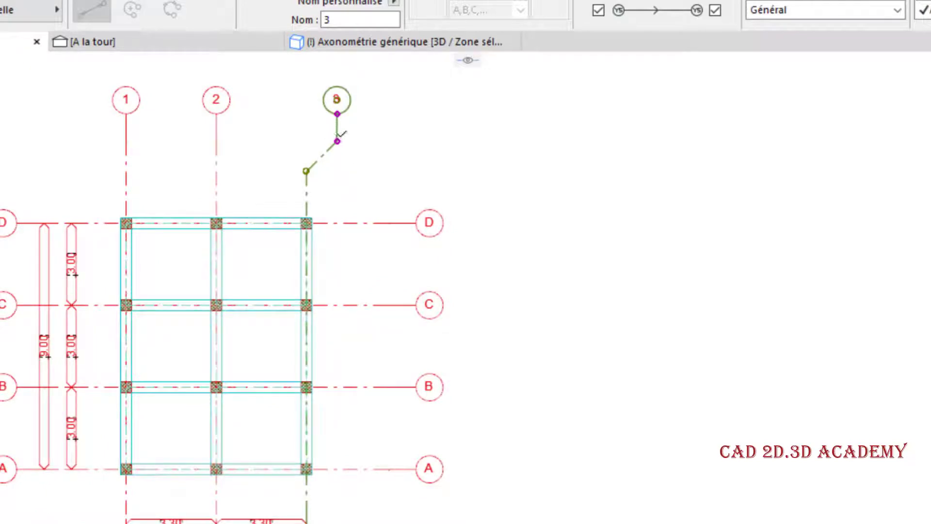
Turn off both end marks of grid axis 3 in its plan display settings.
key(ctrl+b)
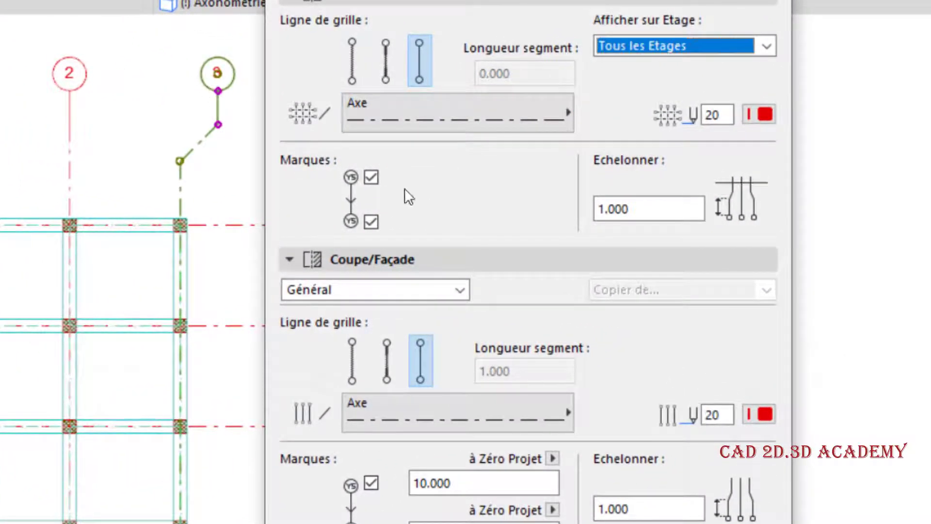
click(376, 183)
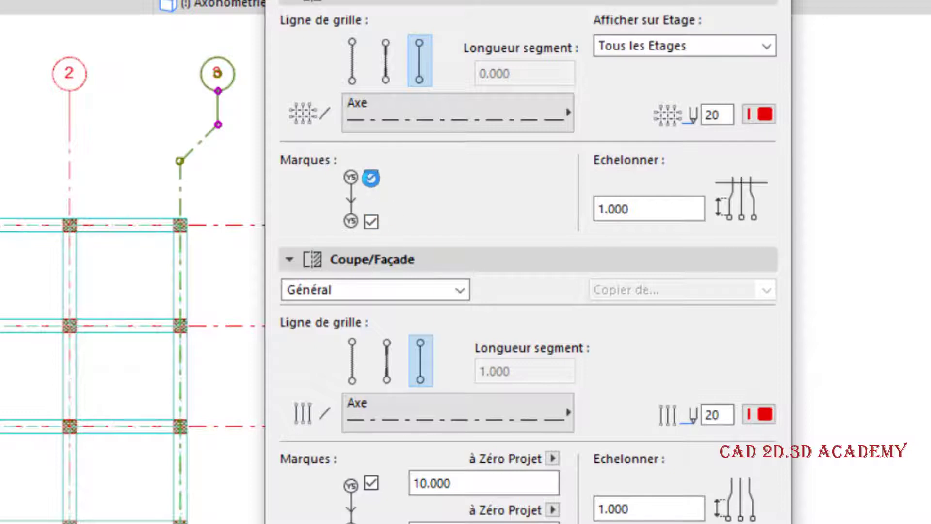
click(378, 221)
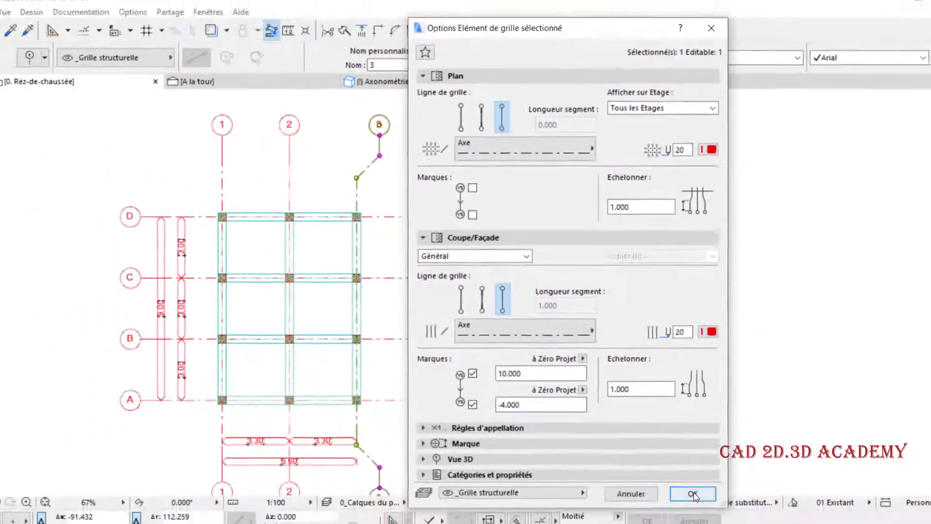
click(694, 494)
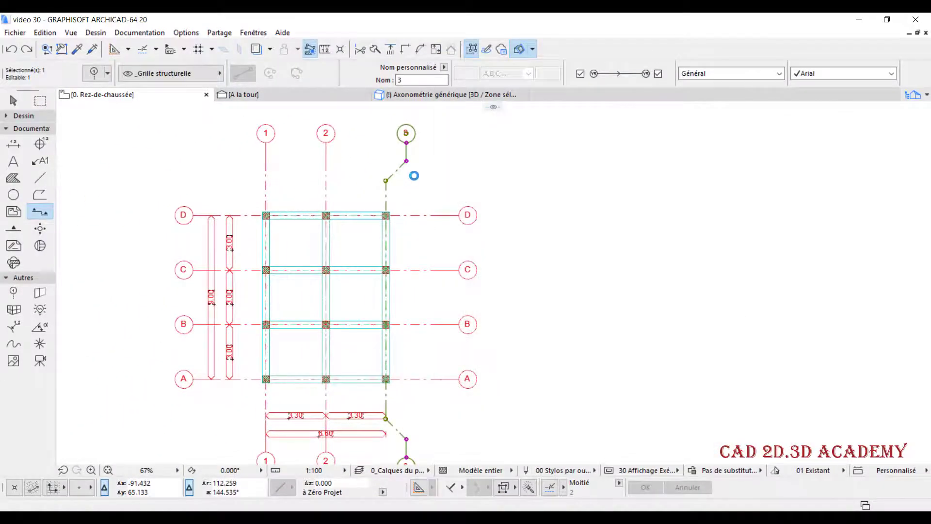
scroll(414, 176, down, 2)
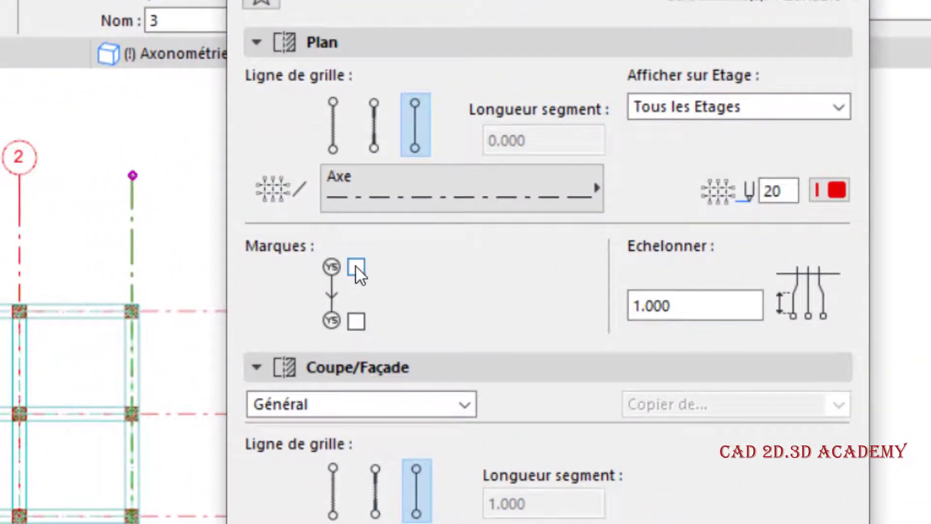
Turn both end marks of grid axis 3 back on for the plan and deselect the axis.
click(356, 322)
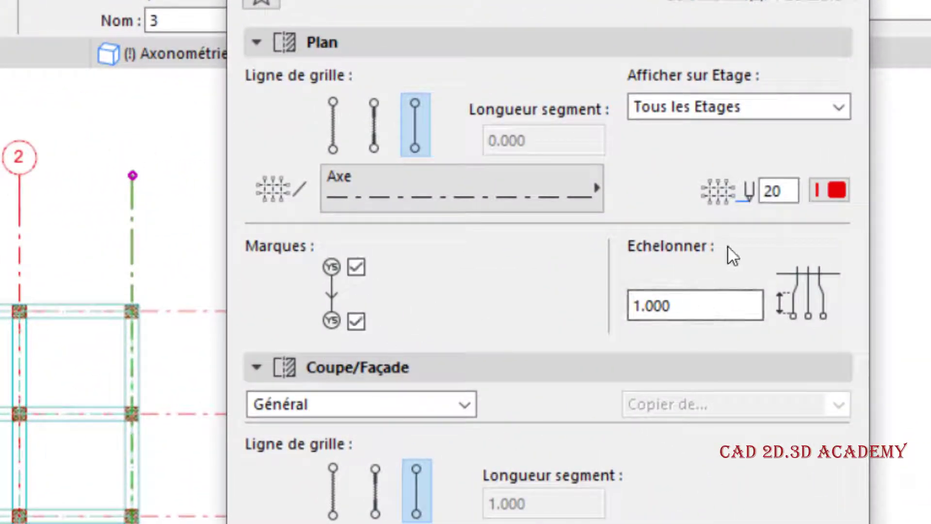
click(795, 522)
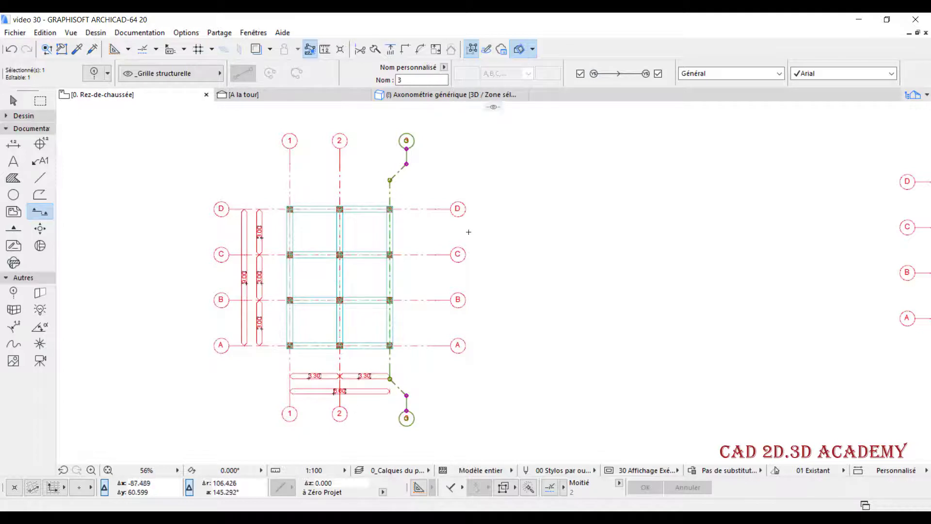
key(Escape)
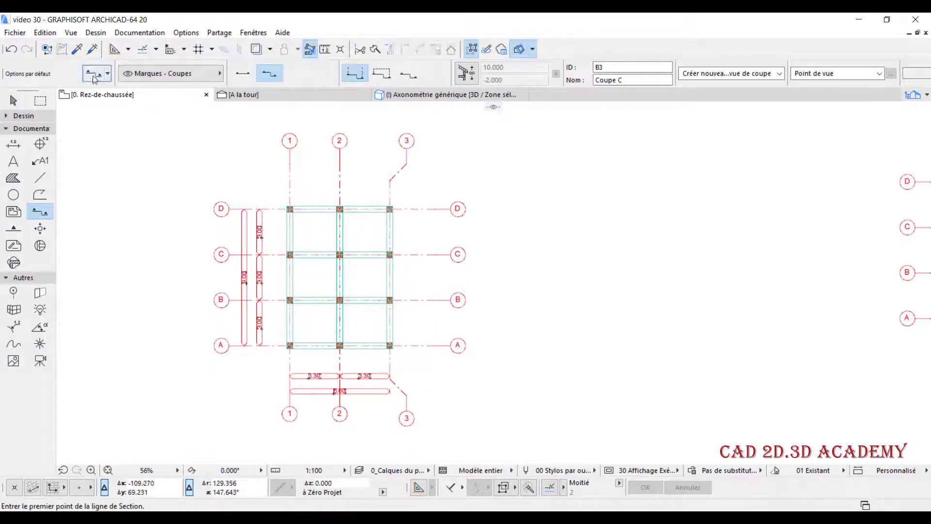
Change the custom name of grid axis 3 to 5 in its naming rules.
scroll(391, 182, up, 2)
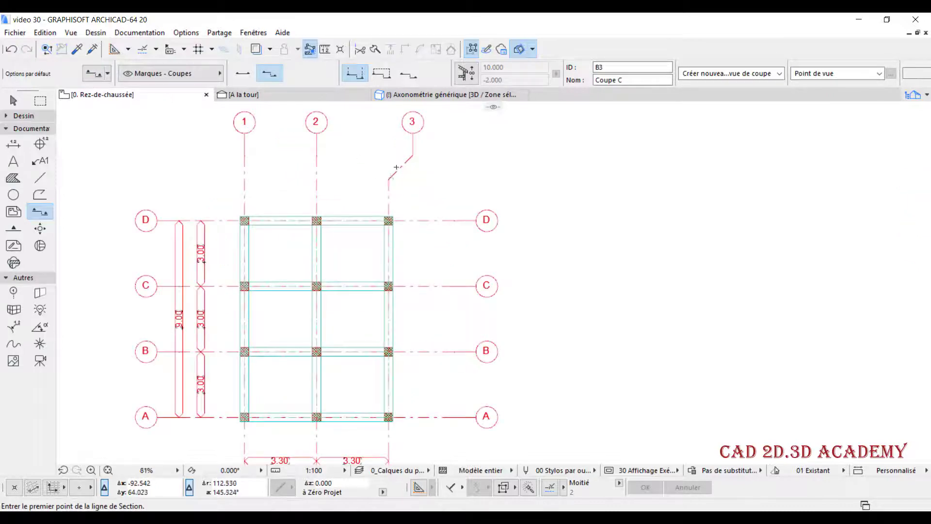
shift+click(393, 176)
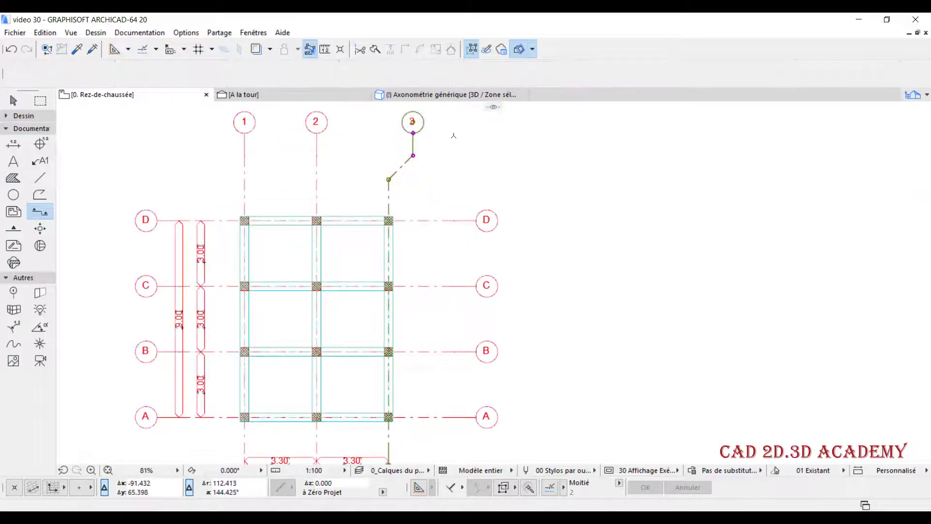
key(ctrl+t)
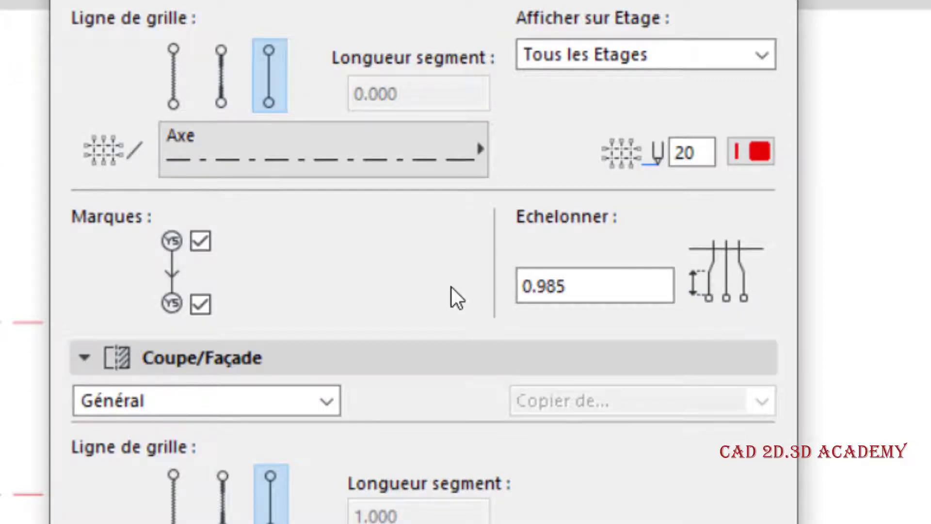
click(286, 358)
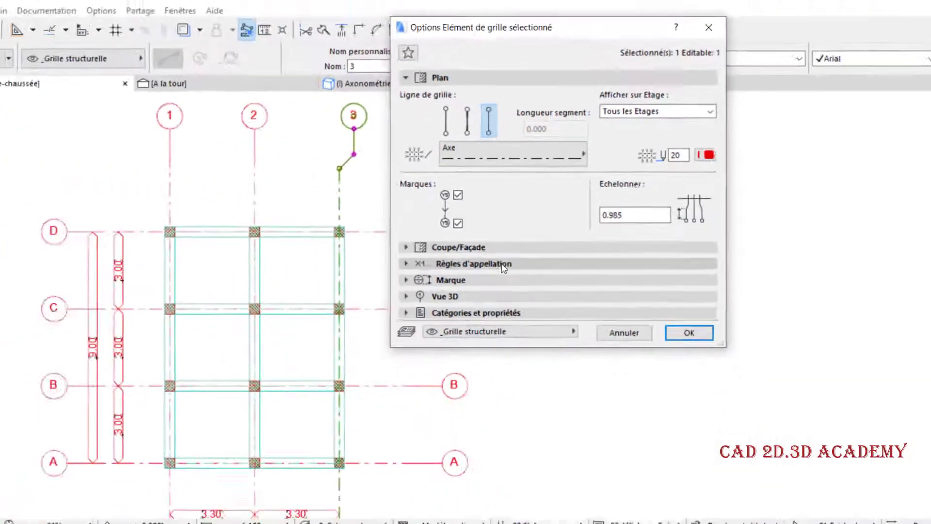
click(291, 393)
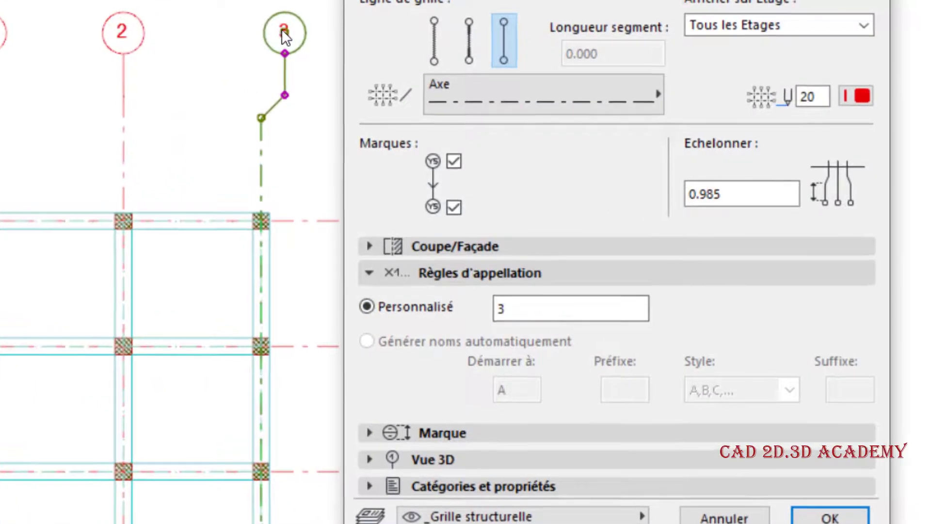
drag(526, 312, 491, 308)
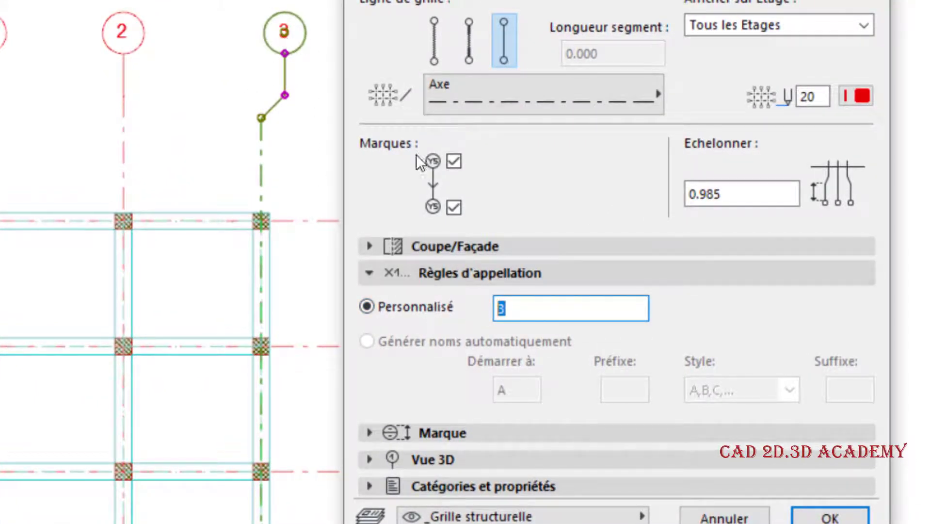
text(5)
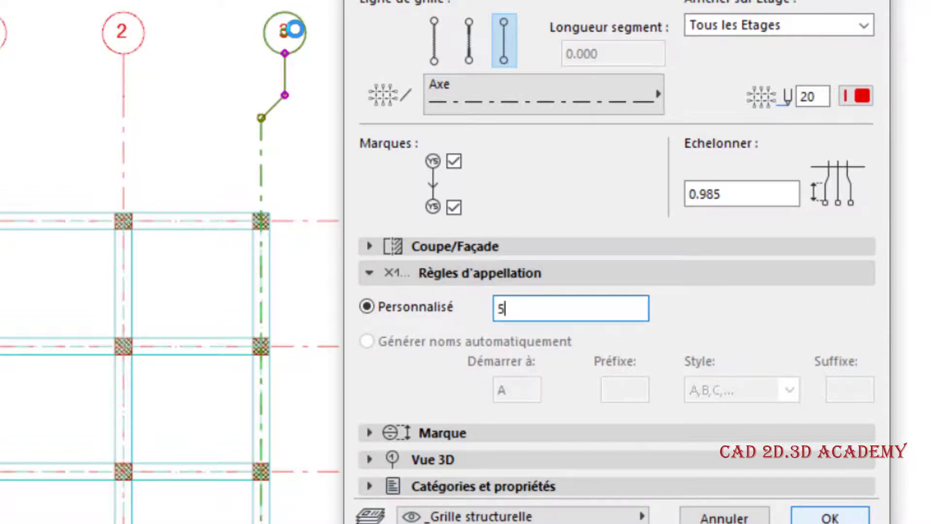
key(Return)
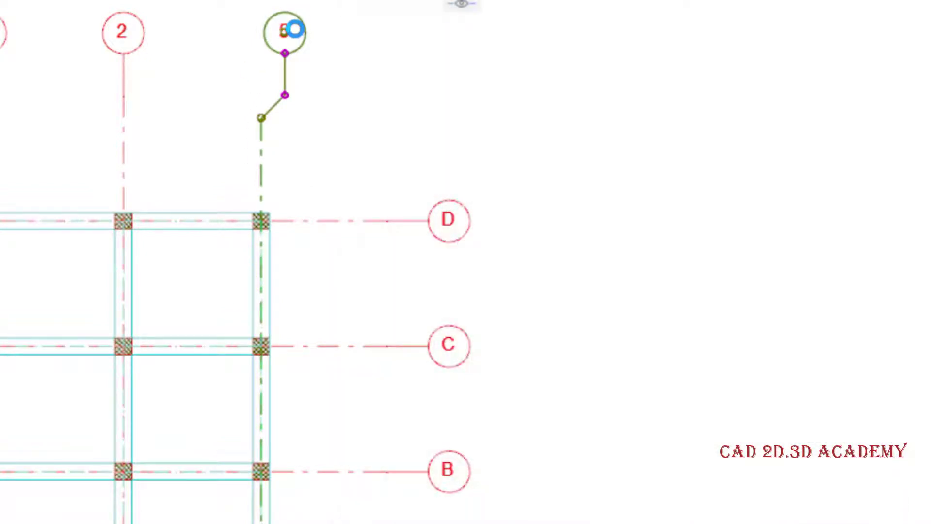
scroll(298, 34, up, 2)
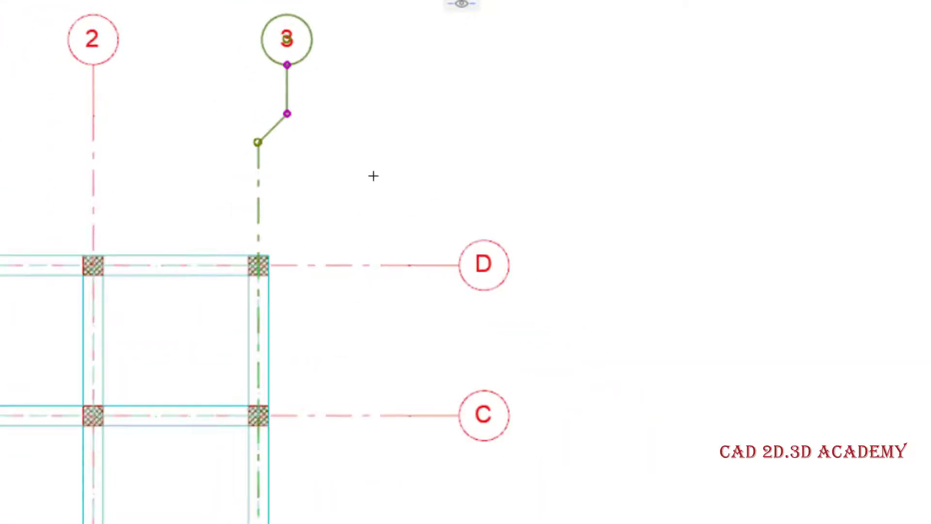
Examine the mark settings of grid axis 3, including its font list, text and mark sizes, and the mark and text pens.
key(ctrl+t)
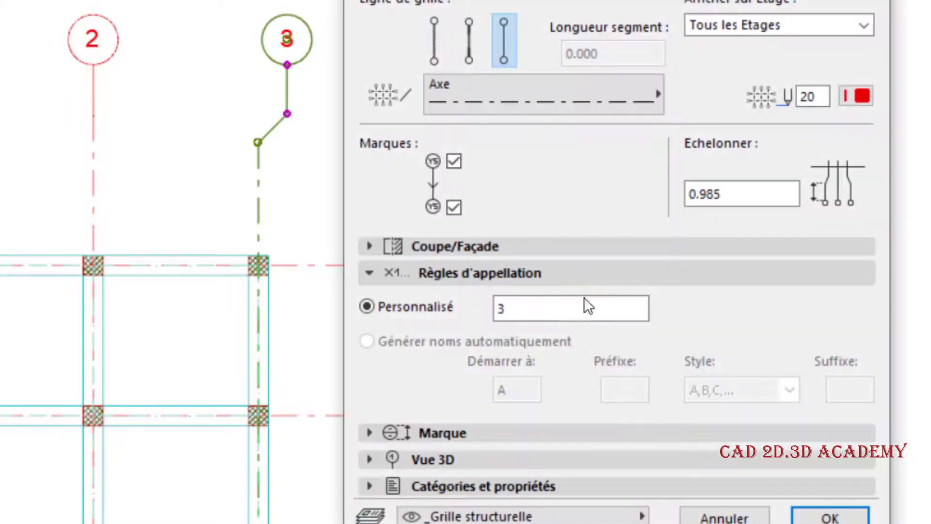
click(434, 272)
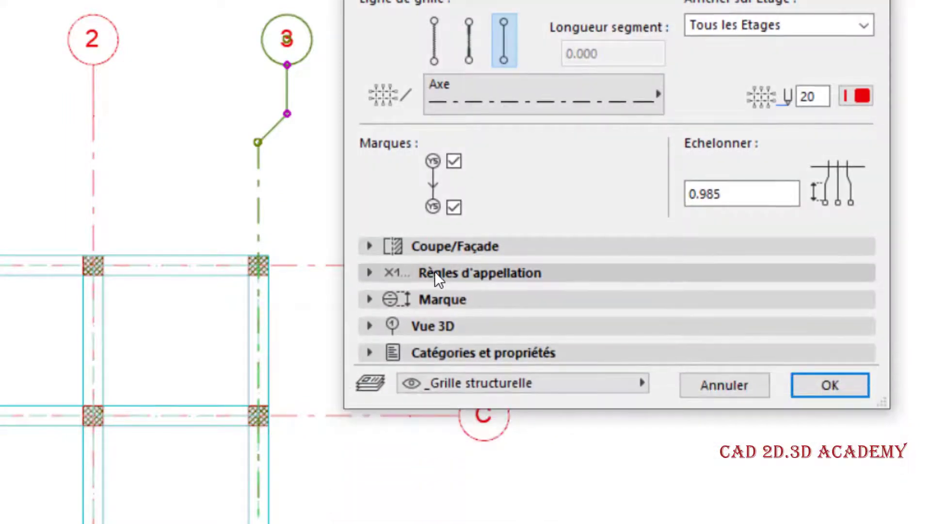
click(433, 300)
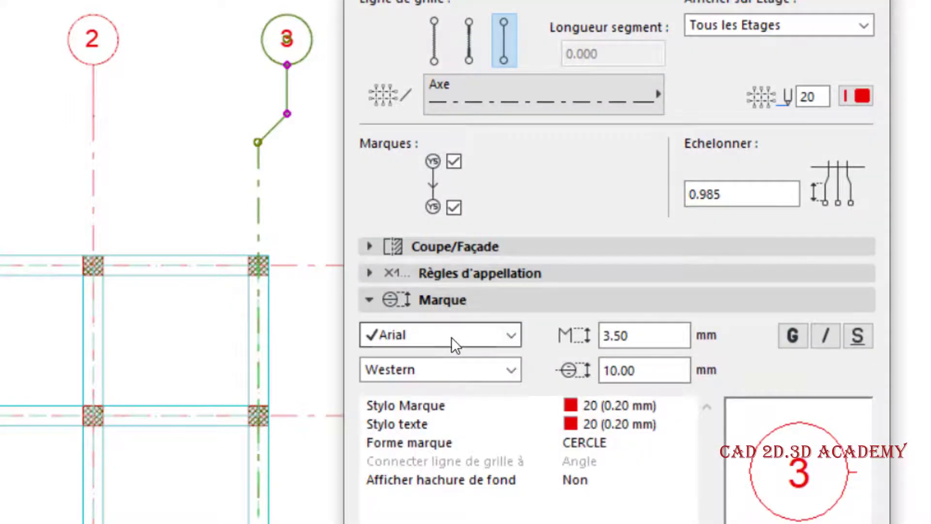
click(510, 327)
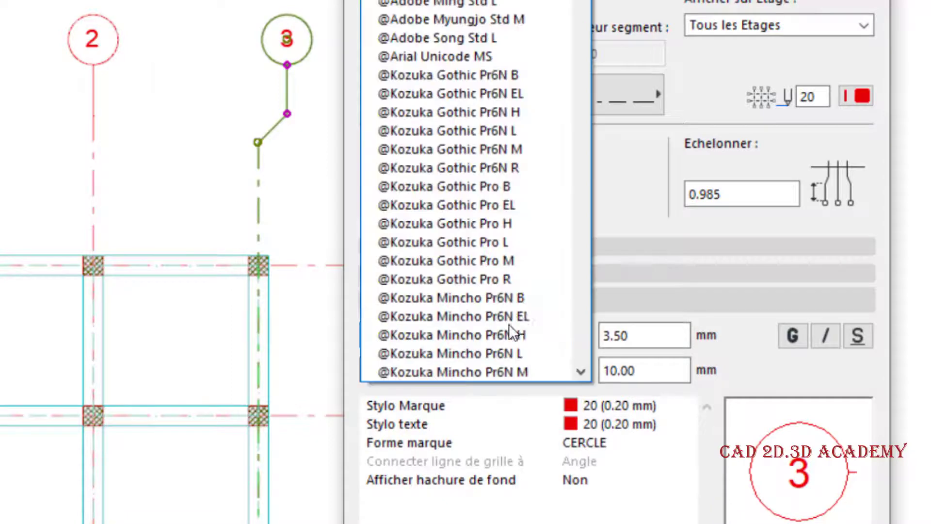
click(353, 338)
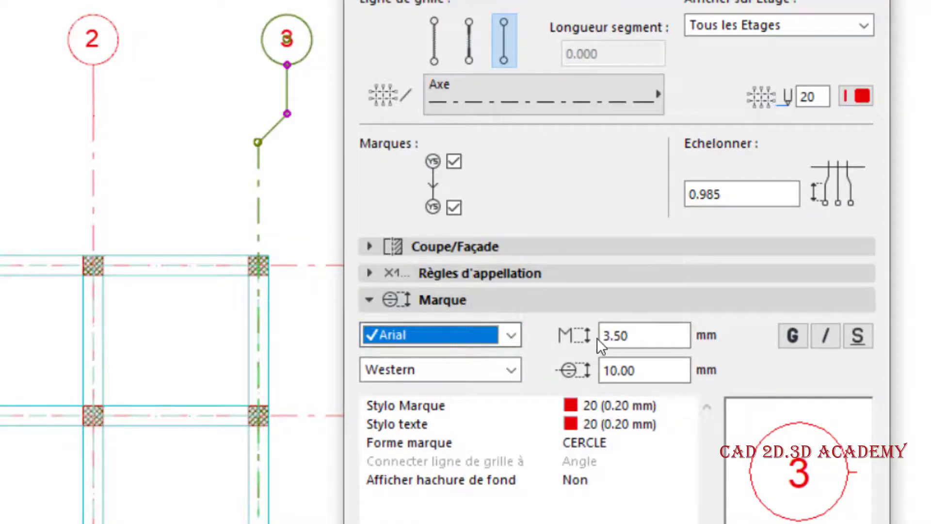
click(630, 338)
click(630, 338)
click(653, 373)
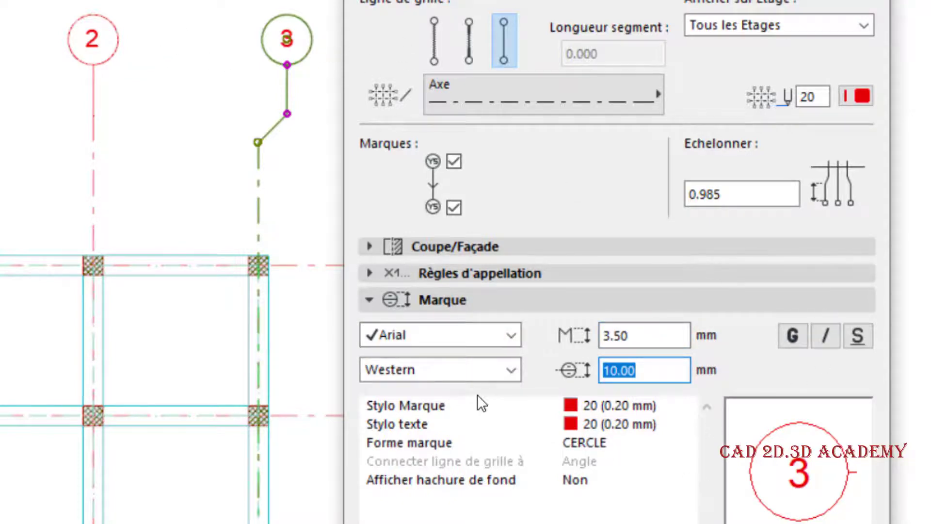
click(438, 407)
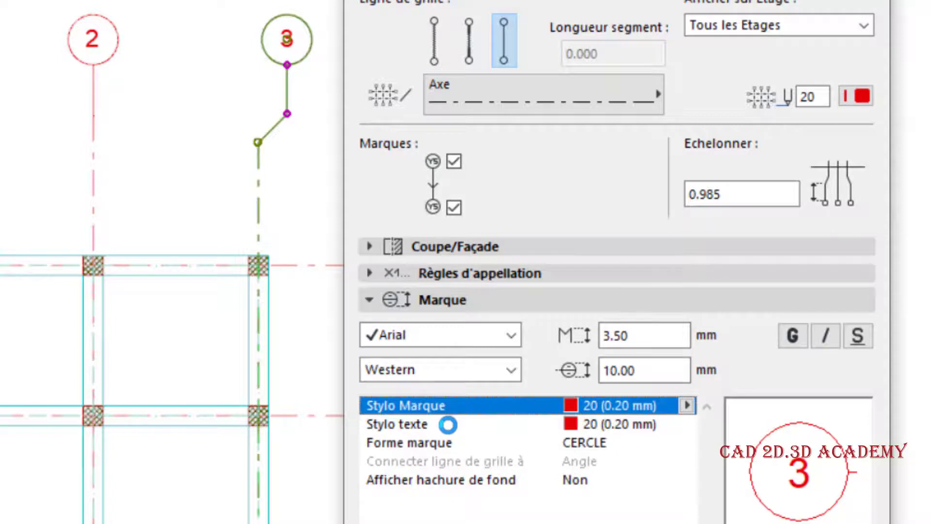
click(448, 425)
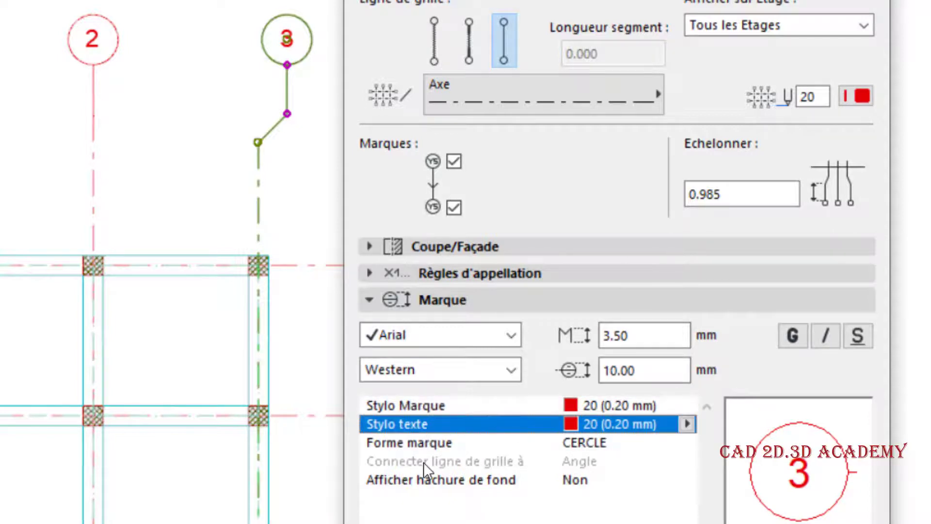
Change the mark shape of grid axis 3 to square (carré) and apply it to the plan.
click(426, 442)
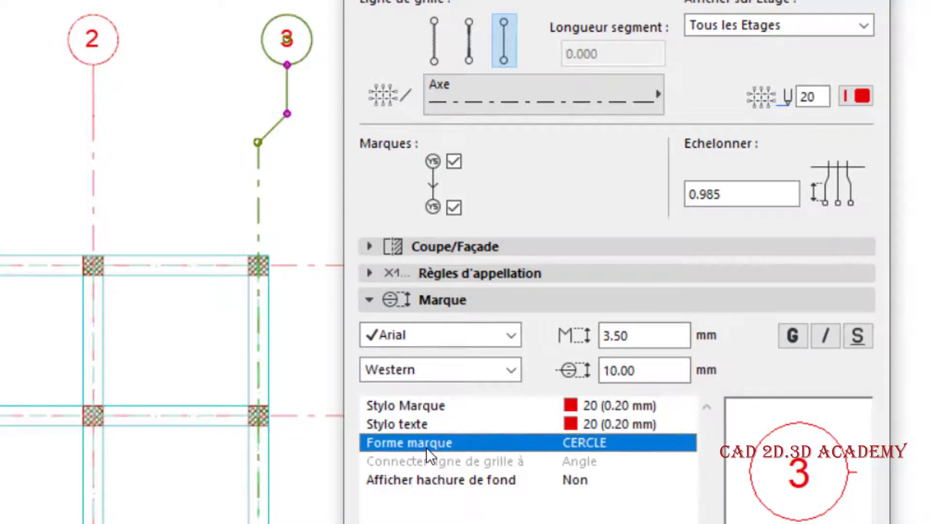
click(686, 443)
click(692, 467)
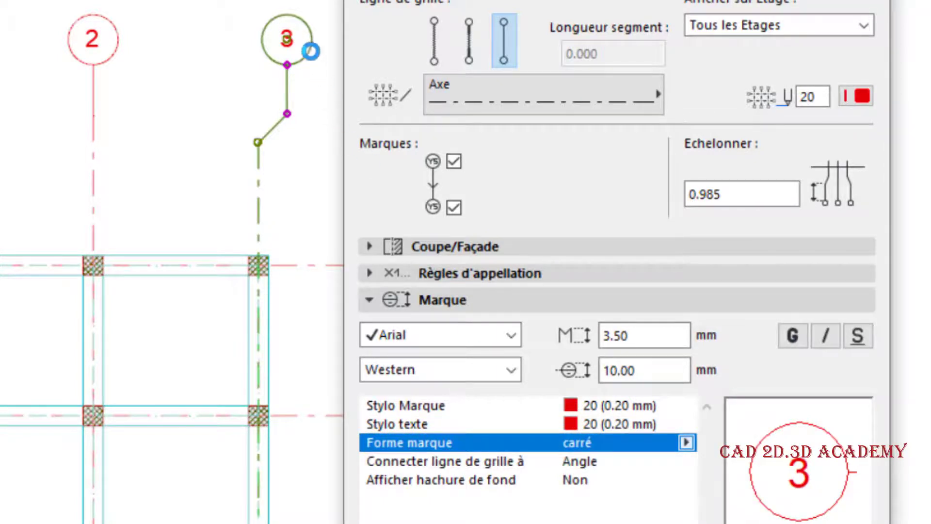
key(Return)
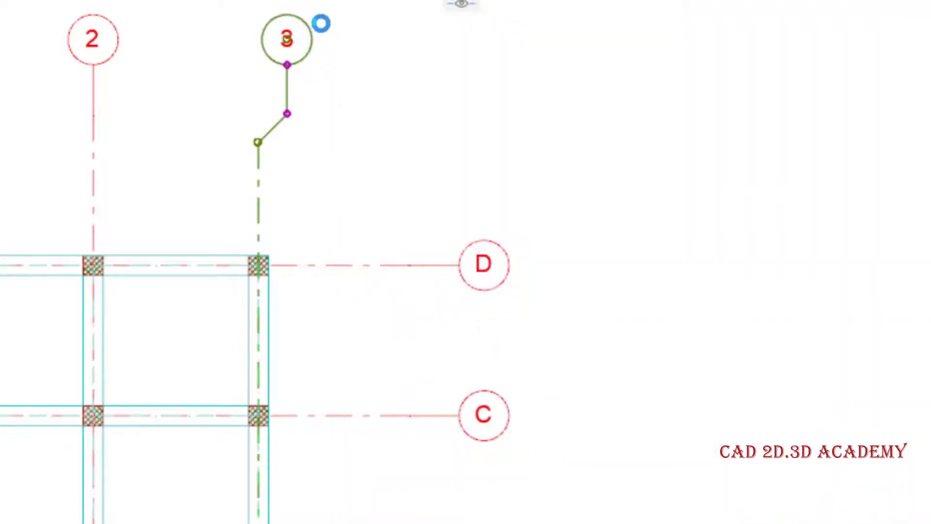
scroll(300, 35, up, 2)
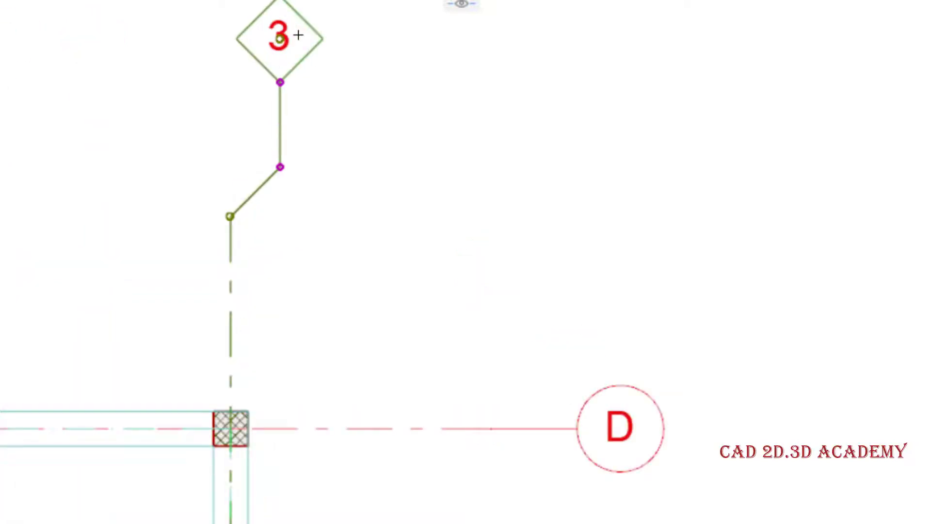
middle_drag(356, 114, 348, 201)
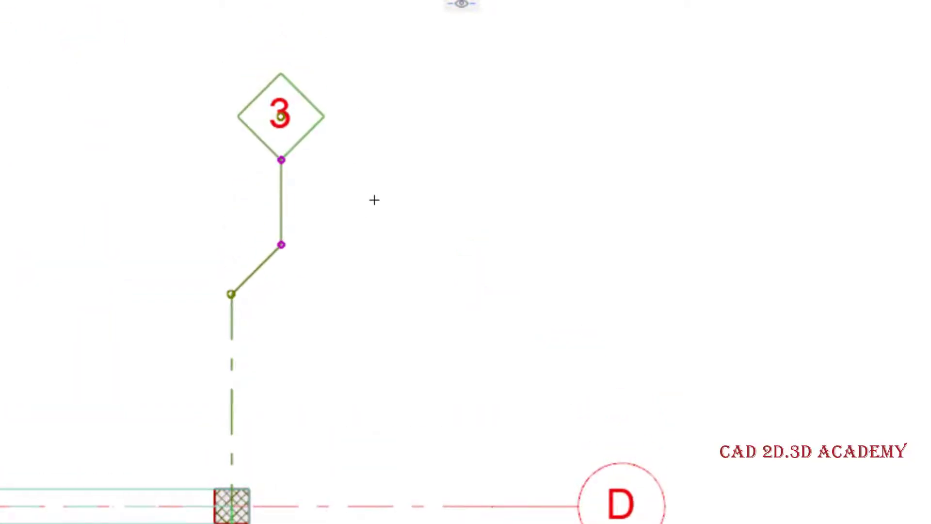
Review the 3D view settings of grid axis 3, close its options and deselect the axis.
key(ctrl+t)
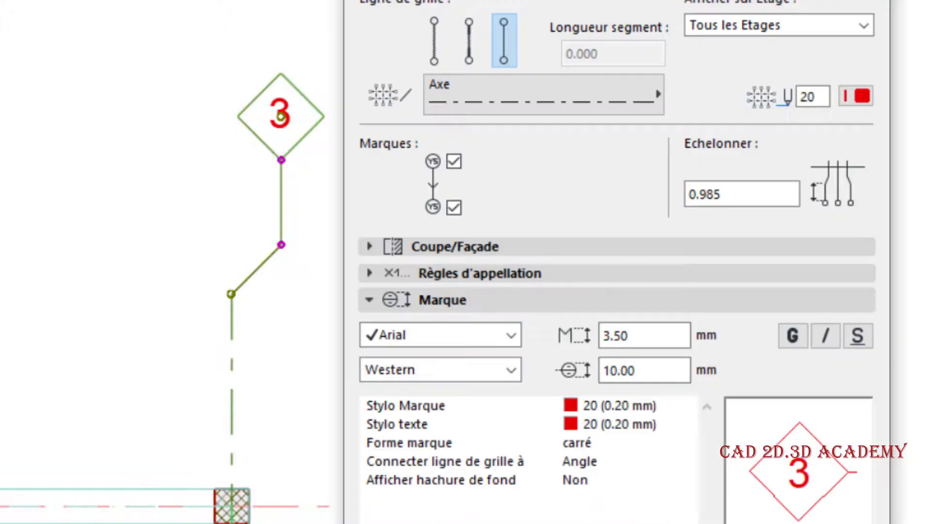
click(431, 416)
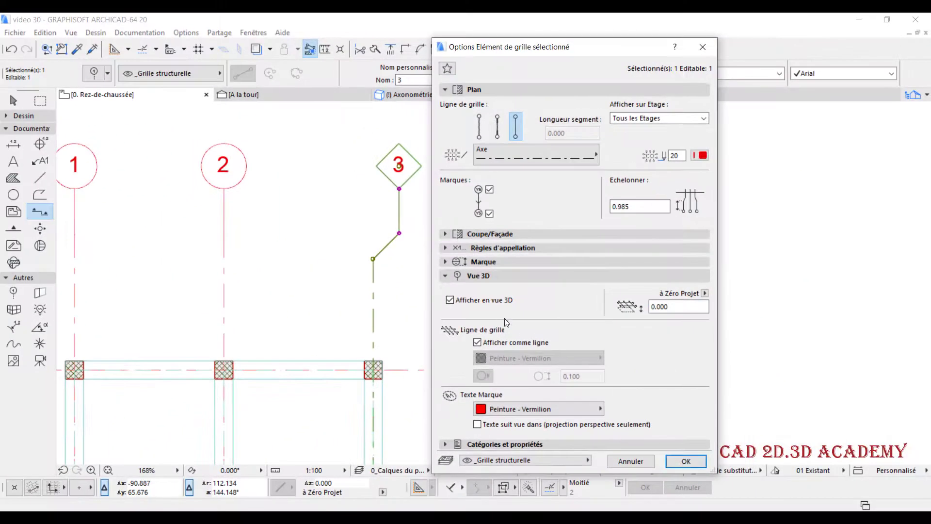
click(686, 460)
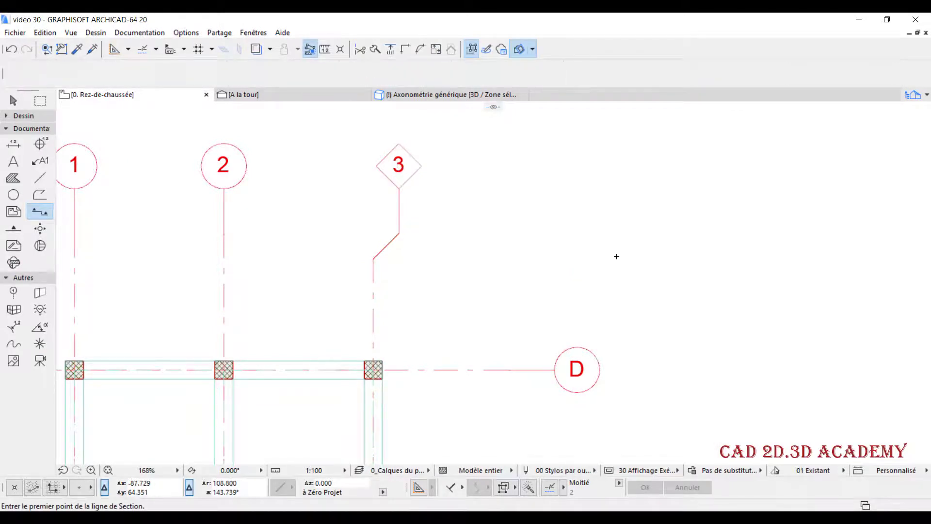
Enclose the whole grid containing the square-marked axis 3 in a rectangular marquee and show that area in 3D.
scroll(617, 256, down, 3)
scroll(567, 229, down, 3)
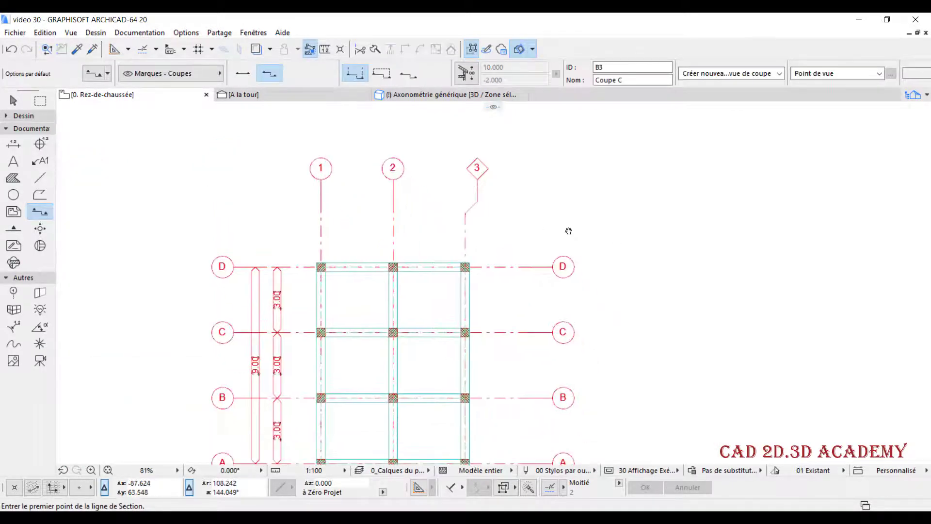
click(41, 101)
click(289, 156)
click(544, 422)
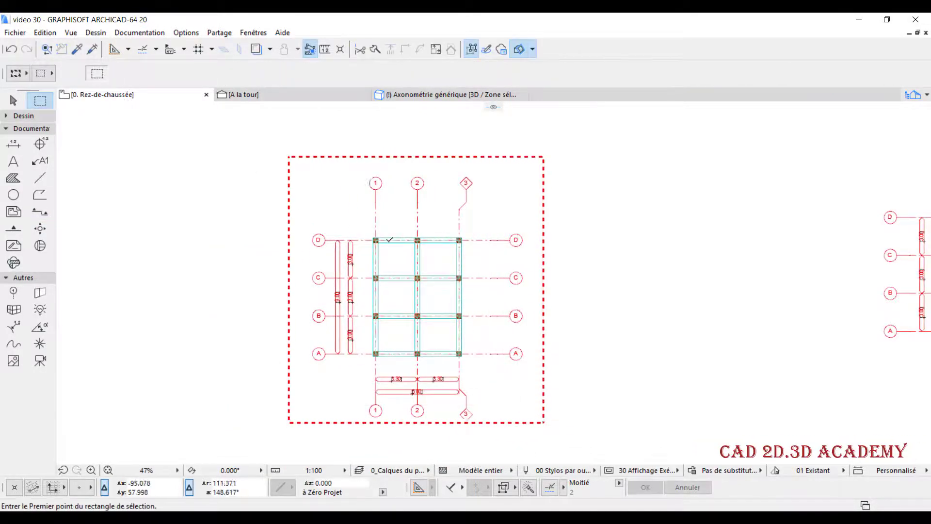
right_click(460, 199)
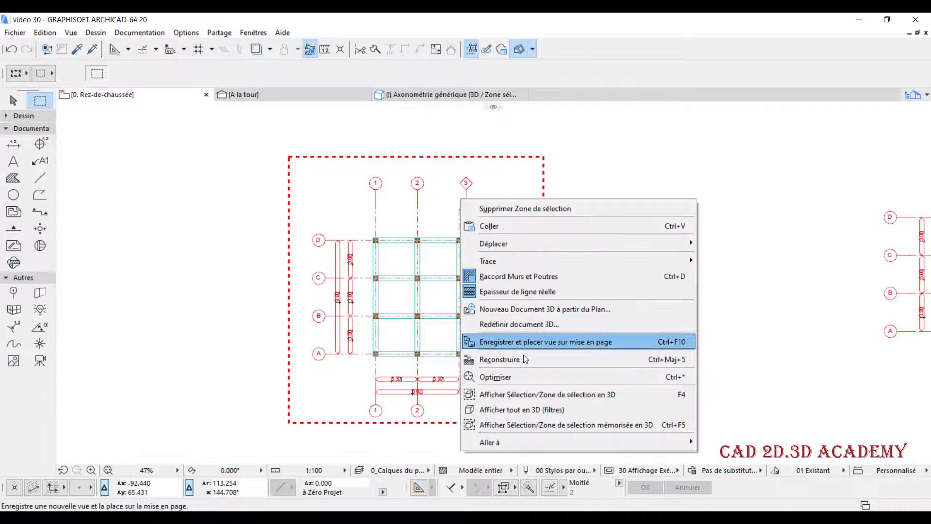
click(525, 393)
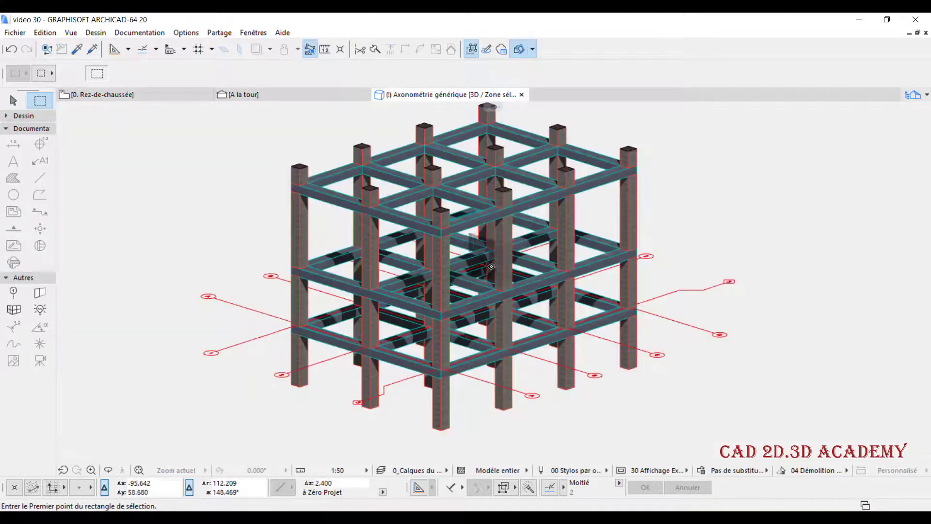
shift+middle_drag(490, 310, 467, 343)
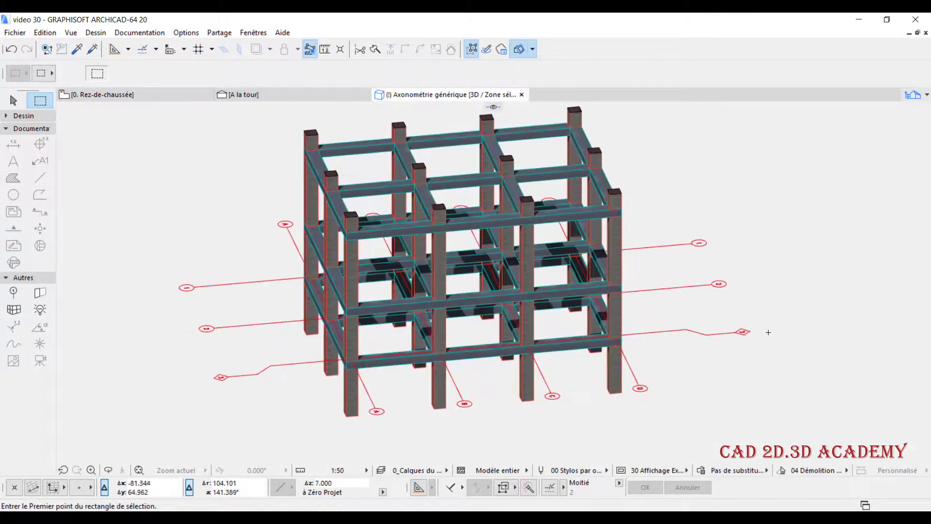
Try hiding grid axis 3 through its 3D view display option (Afficher en vue 3D), and undo the change.
scroll(686, 303, up, 5)
middle_drag(706, 354, 644, 291)
click(659, 313)
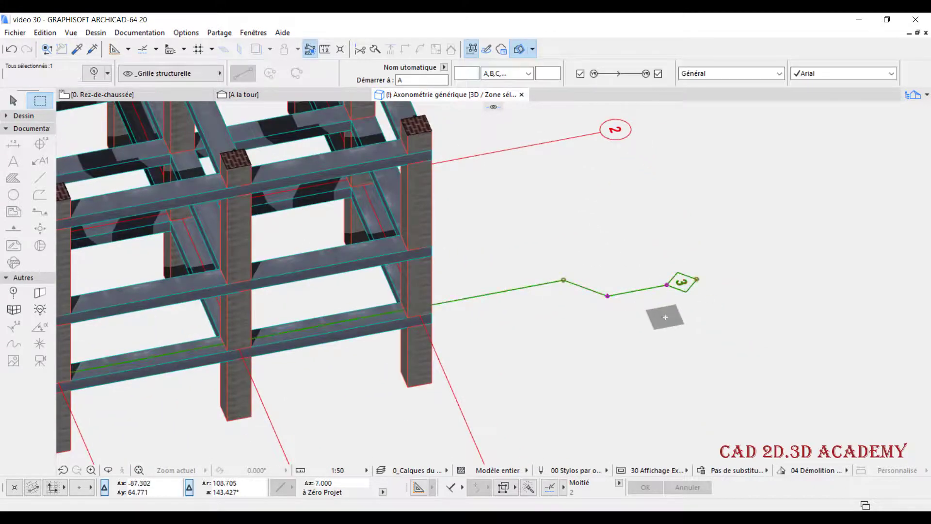
key(ctrl+t)
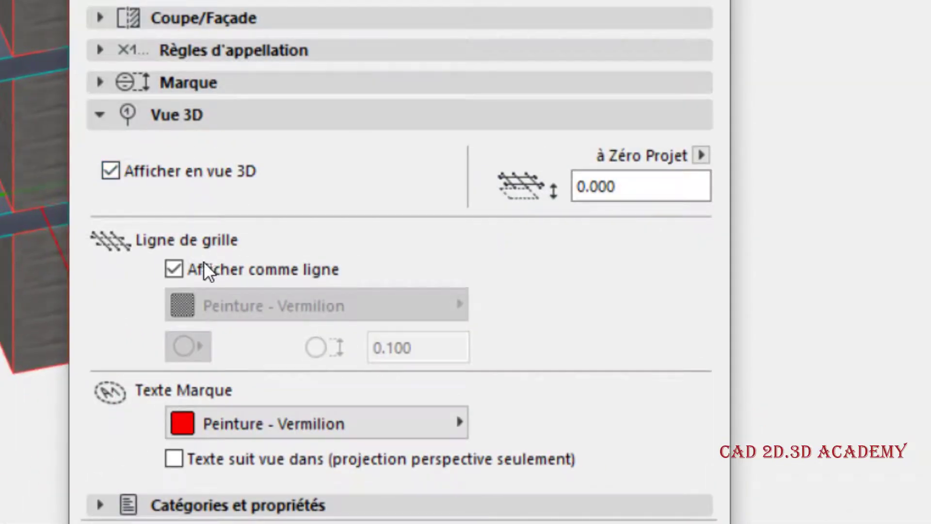
click(146, 170)
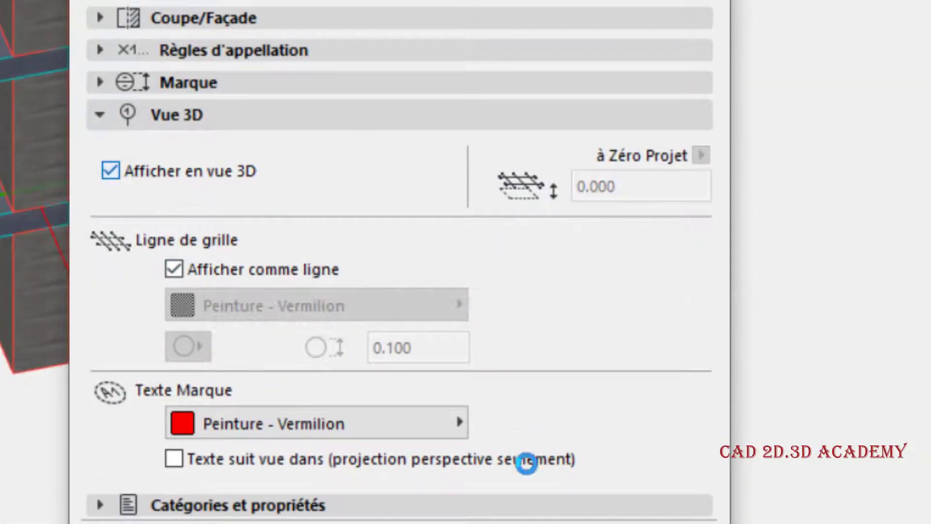
click(116, 173)
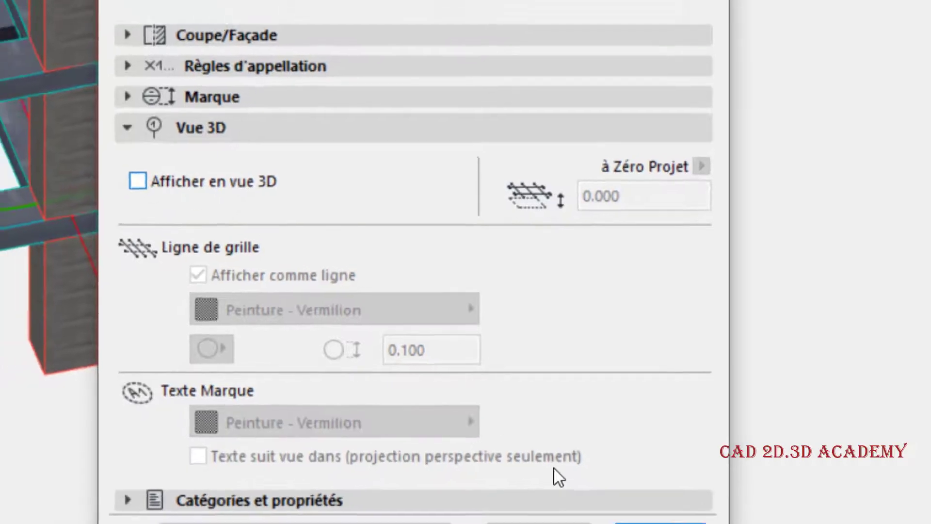
click(665, 470)
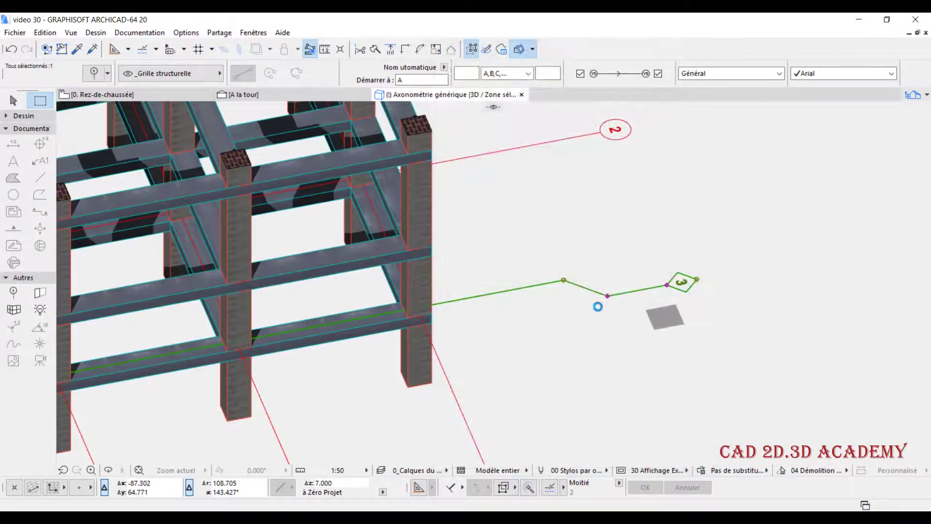
scroll(602, 310, down, 4)
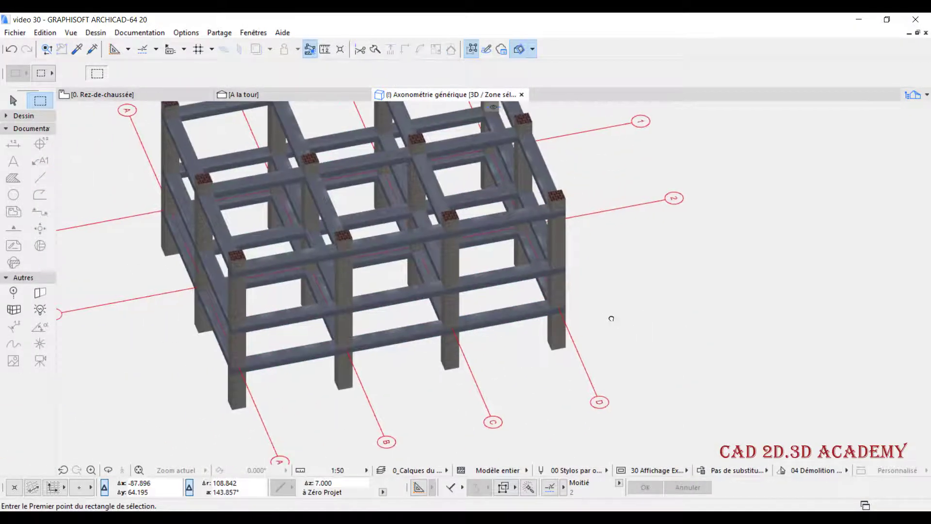
scroll(602, 311, down, 2)
middle_drag(602, 311, 570, 306)
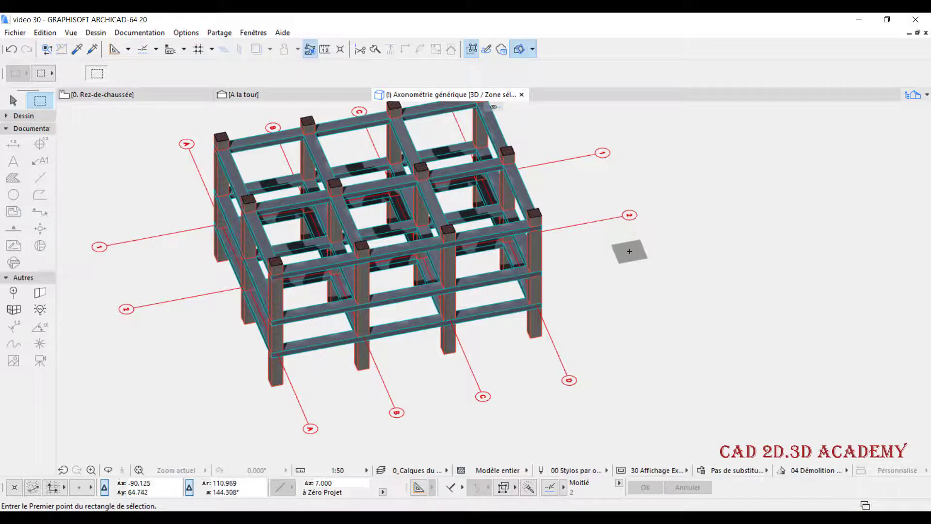
key(ctrl+z)
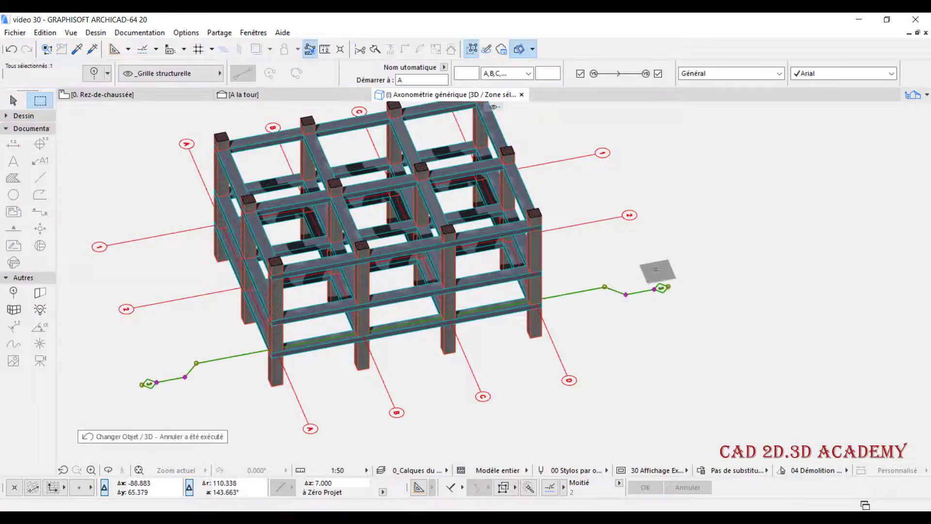
Turn off the display-as-line option (Afficher comme ligne) for grid axis 3 in 3D and inspect its marker and line up close.
scroll(678, 286, up, 3)
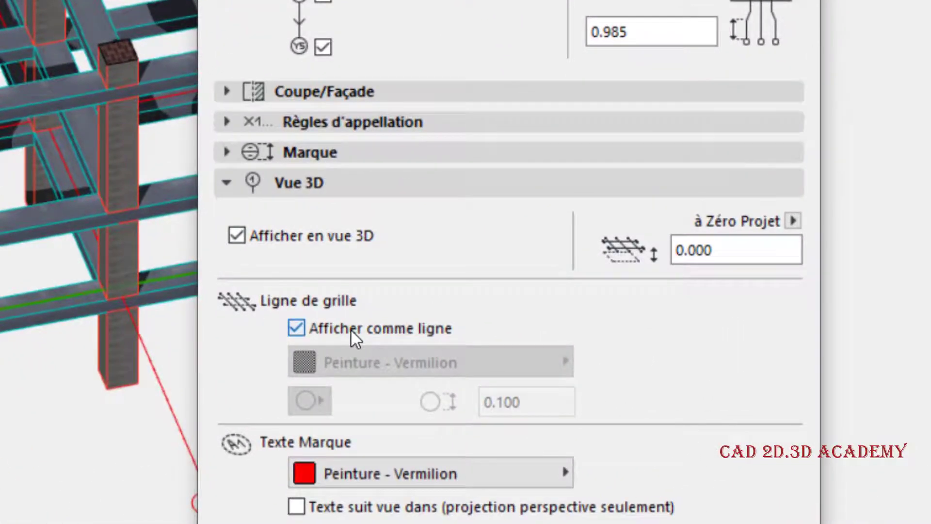
click(297, 329)
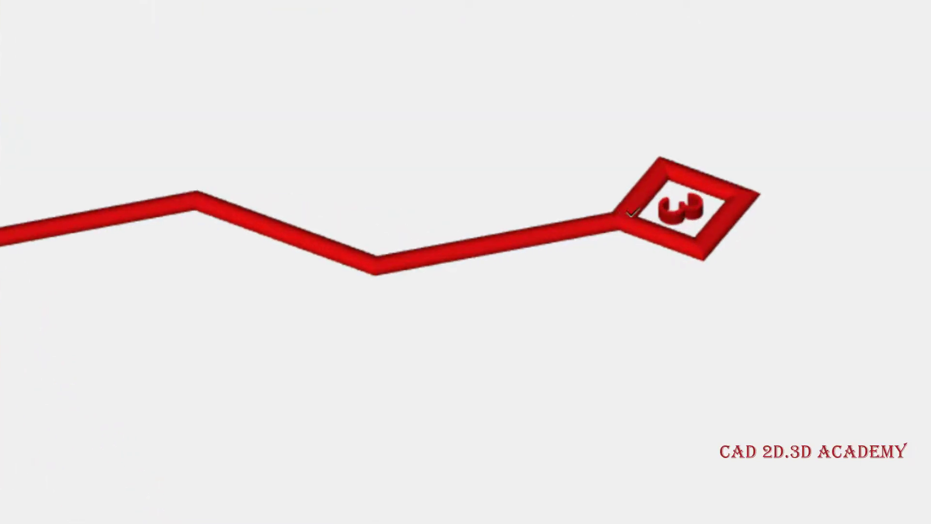
shift+middle_drag(613, 236, 511, 272)
scroll(781, 368, up, 4)
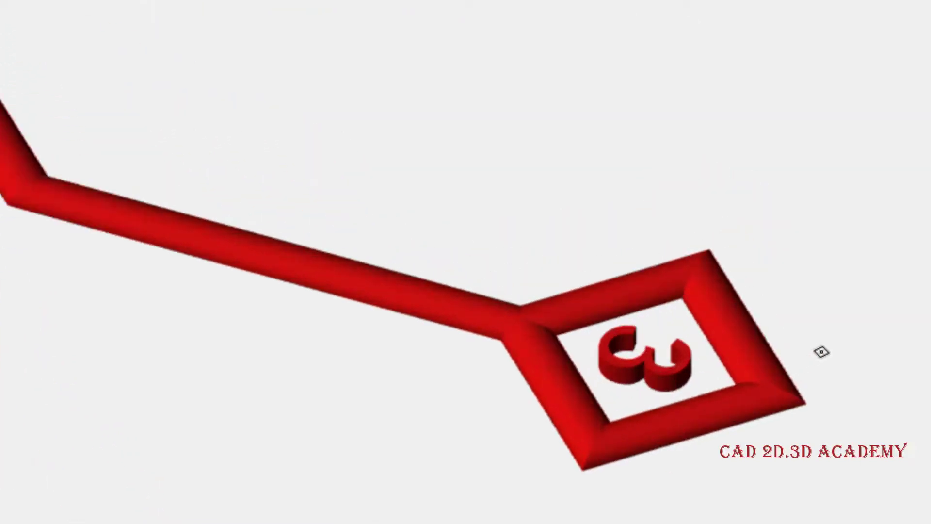
scroll(660, 327, down, 6)
scroll(711, 356, up, 5)
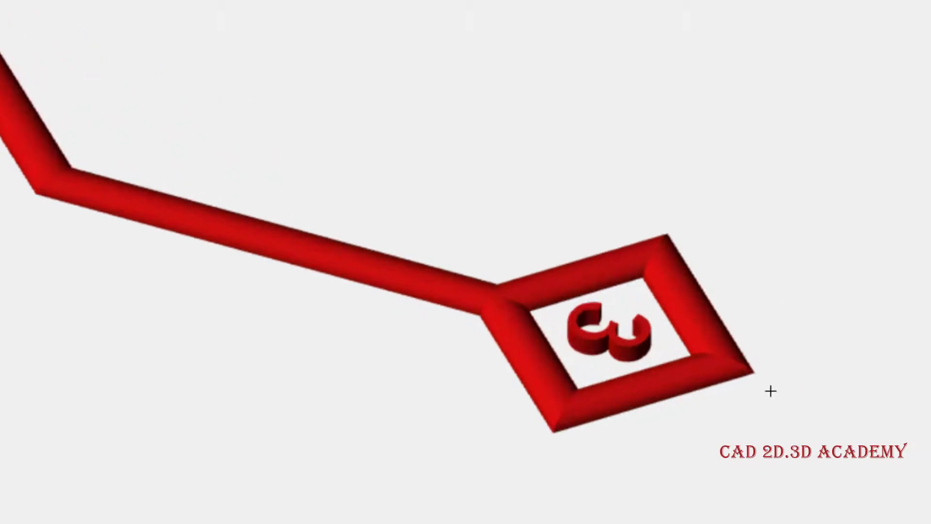
scroll(767, 383, down, 3)
scroll(476, 291, down, 5)
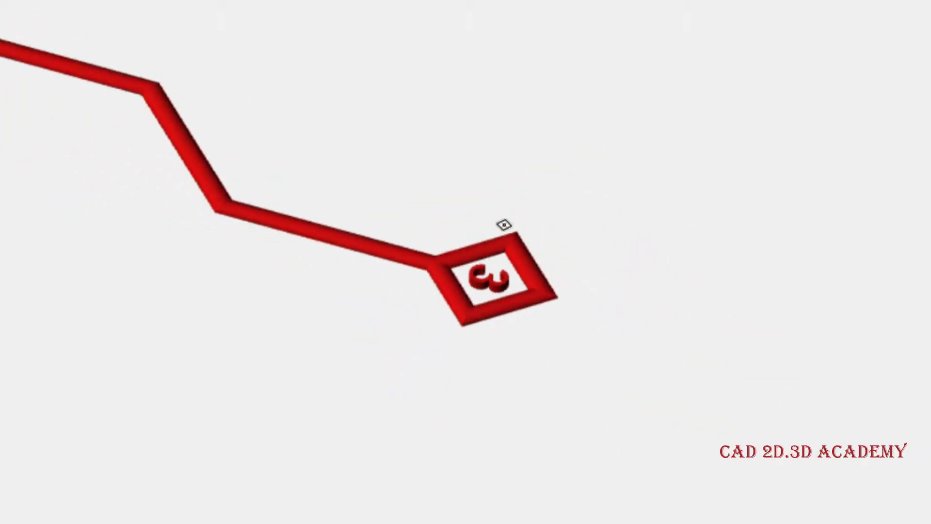
scroll(503, 224, down, 8)
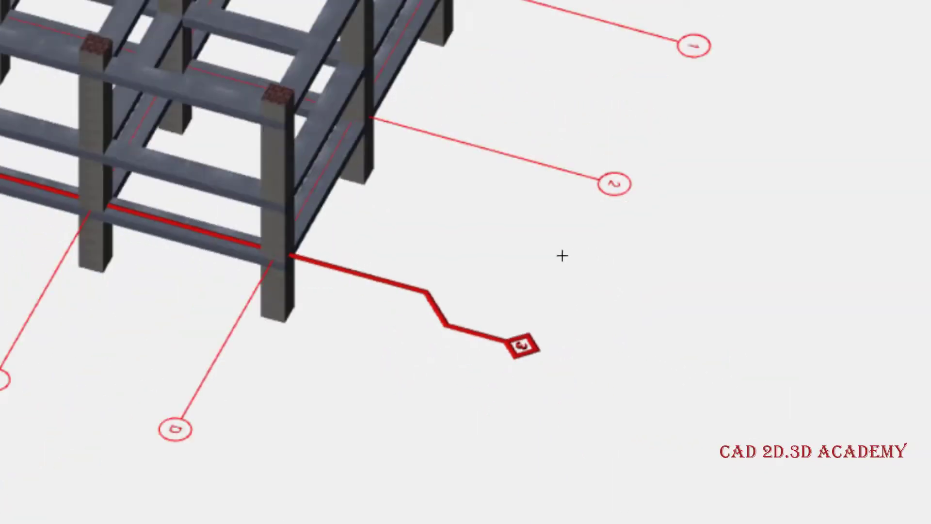
Select all seven grid axes around the frame in 3D and turn off their display-as-line option (Afficher comme ligne).
middle_drag(625, 202, 575, 322)
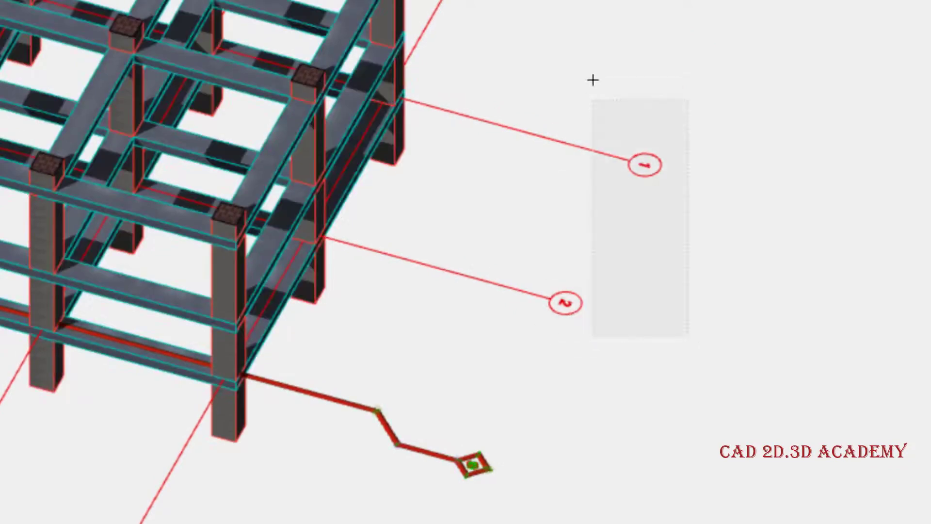
drag(593, 81, 543, 83)
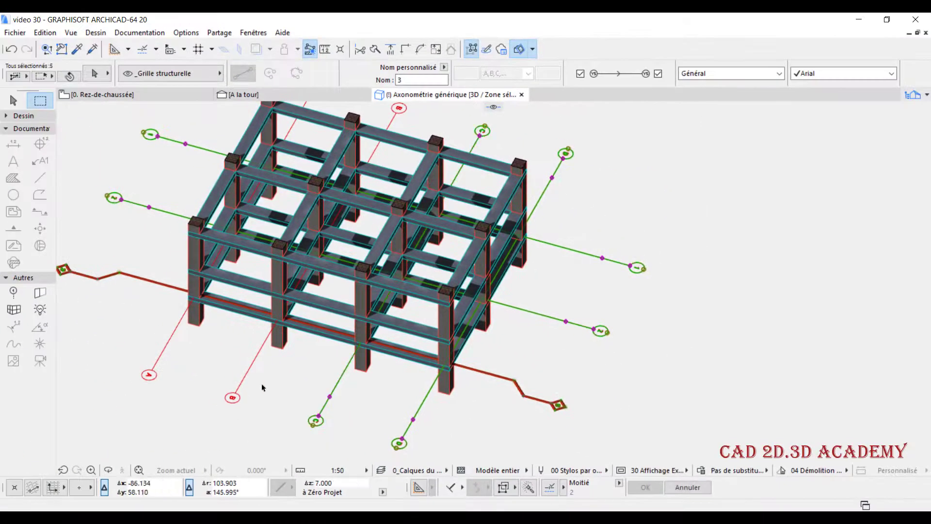
shift+drag(263, 382, 181, 423)
shift+drag(178, 367, 128, 401)
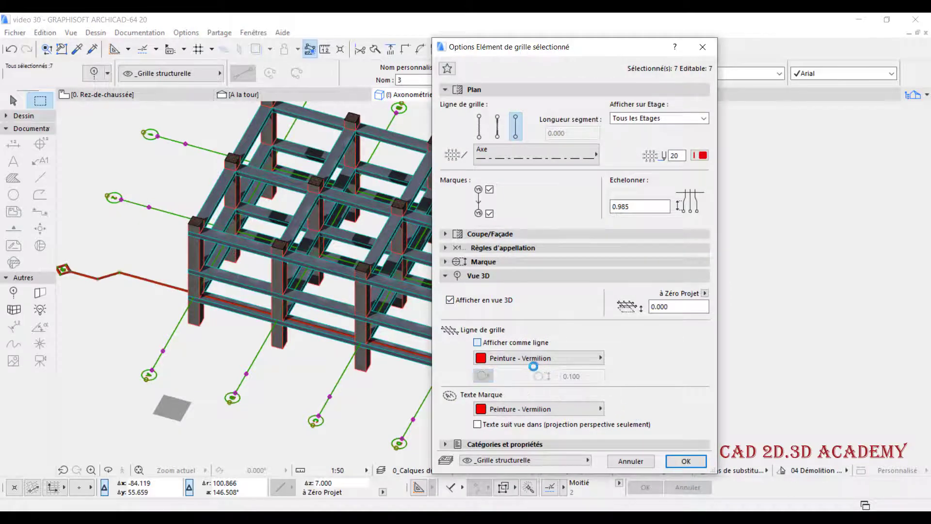
click(686, 460)
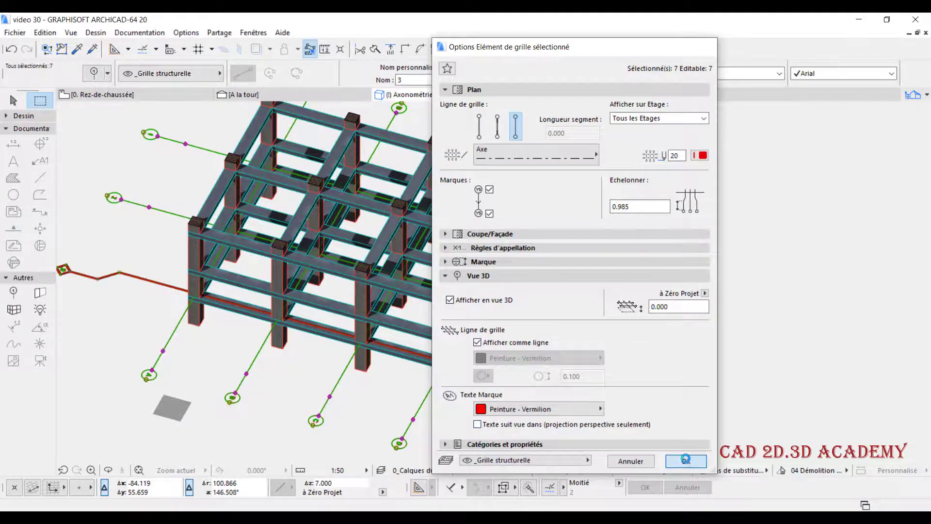
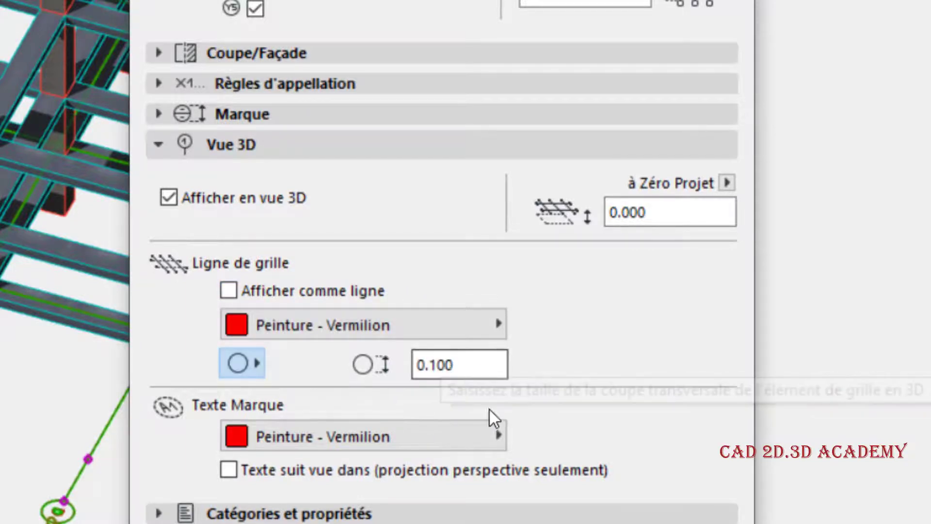
Give the selected grid axes a square 3D cross-section with a size of 0.150 and apply the settings.
double_click(488, 366)
text(0.15)
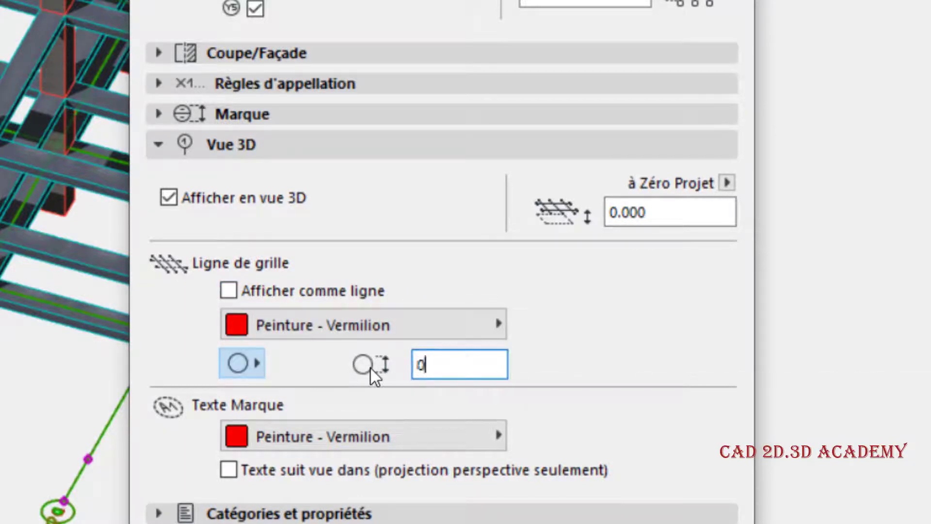
text(0)
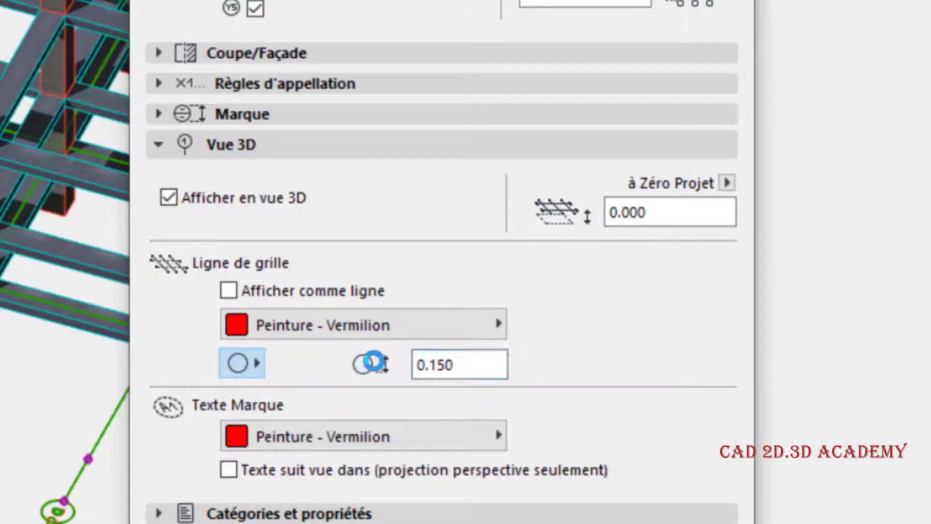
click(257, 364)
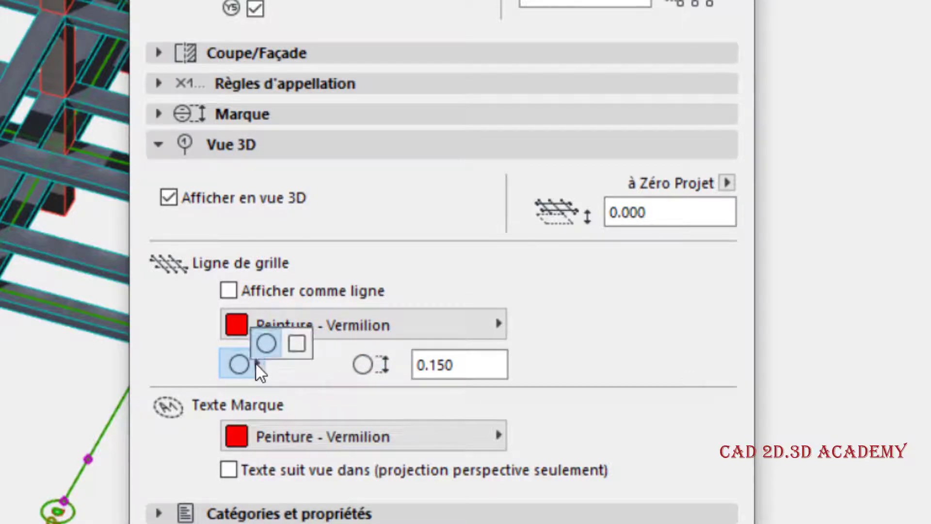
click(298, 351)
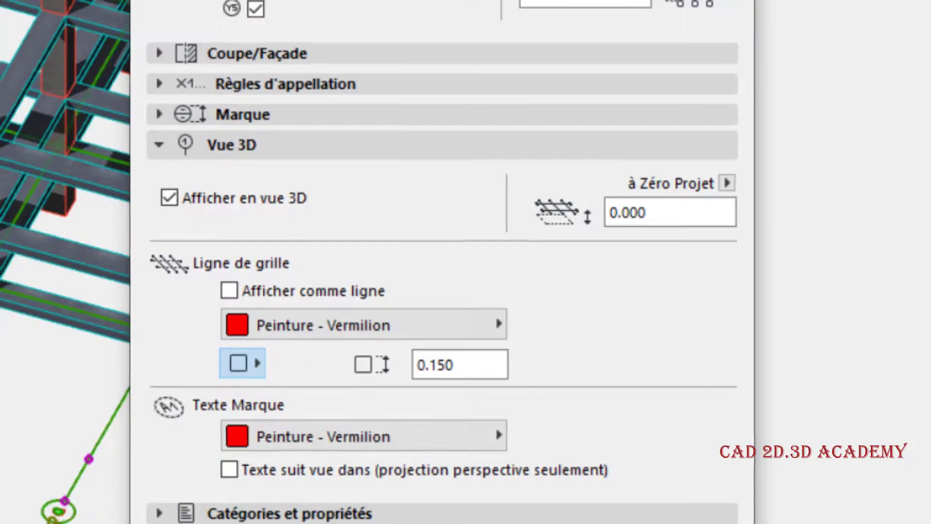
click(679, 491)
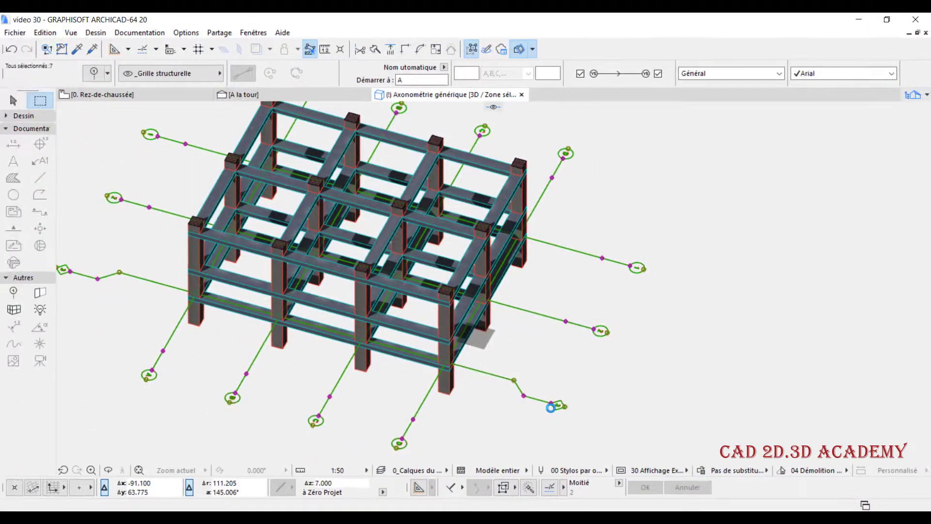
Set the 3D cross-section size of all seven grid axes to 0.080.
scroll(558, 408, up, 5)
scroll(559, 409, up, 1)
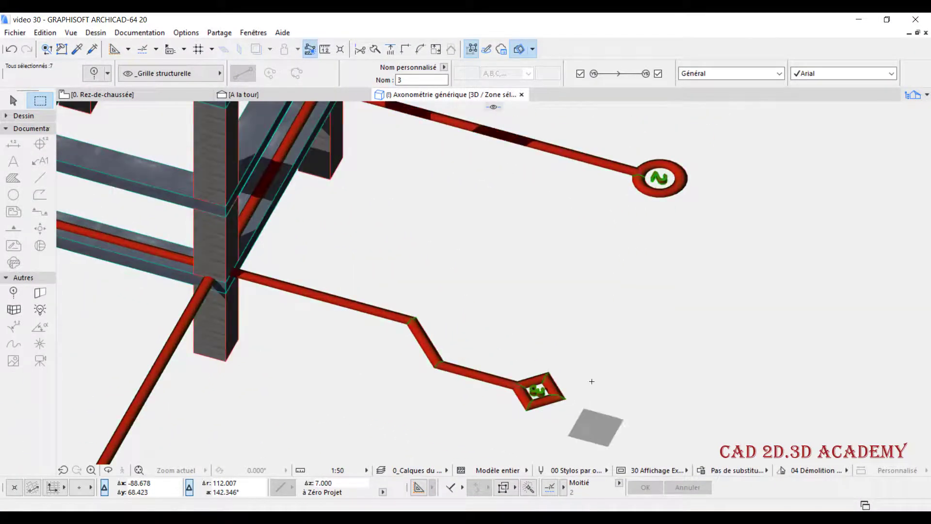
shift+middle_drag(600, 364, 744, 320)
mouse_move(672, 343)
shift+middle_down()
mouse_move(526, 353)
mouse_move(592, 328)
mouse_move(611, 310)
mouse_move(626, 328)
mouse_move(482, 337)
mouse_move(623, 322)
mouse_move(438, 328)
mouse_move(567, 347)
mouse_move(617, 299)
mouse_move(549, 352)
mouse_move(536, 345)
mouse_move(598, 333)
mouse_move(588, 357)
mouse_move(625, 361)
mouse_move(591, 364)
shift+middle_up()
scroll(591, 364, up, 5)
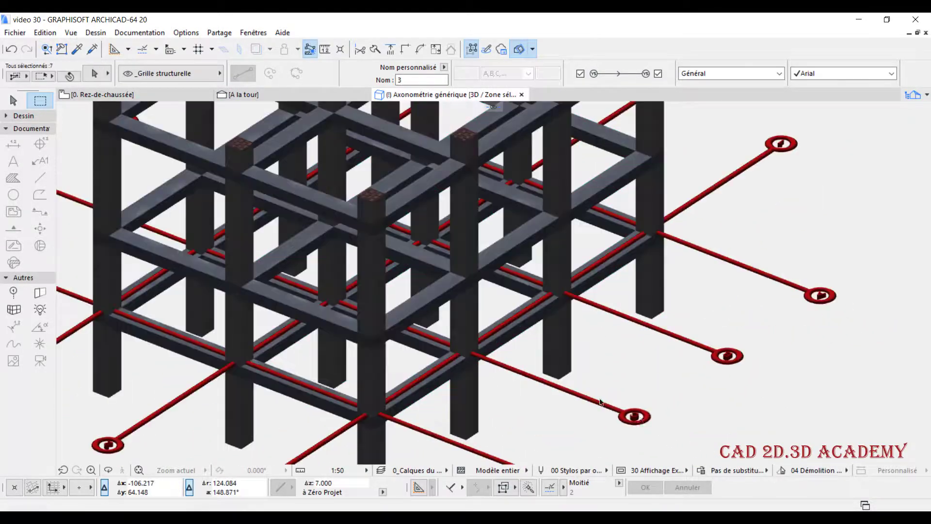
key(ctrl+a)
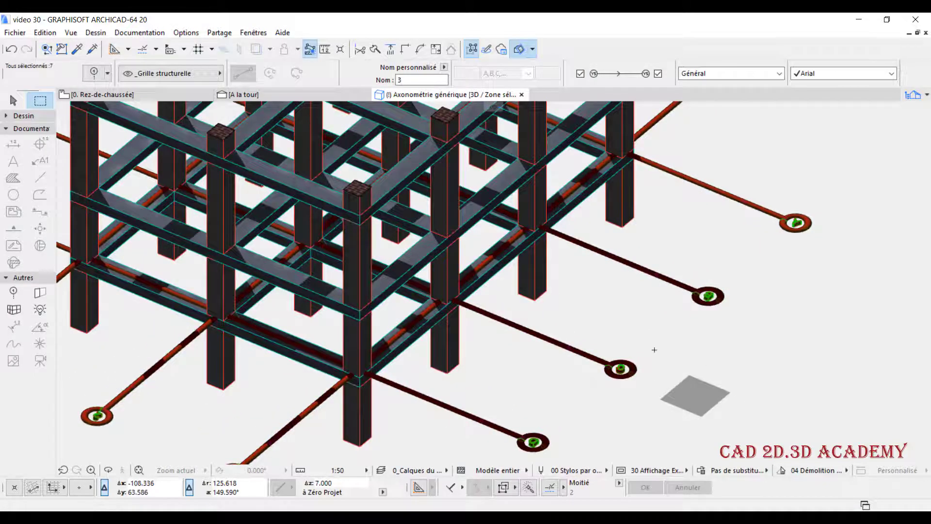
key(ctrl+t)
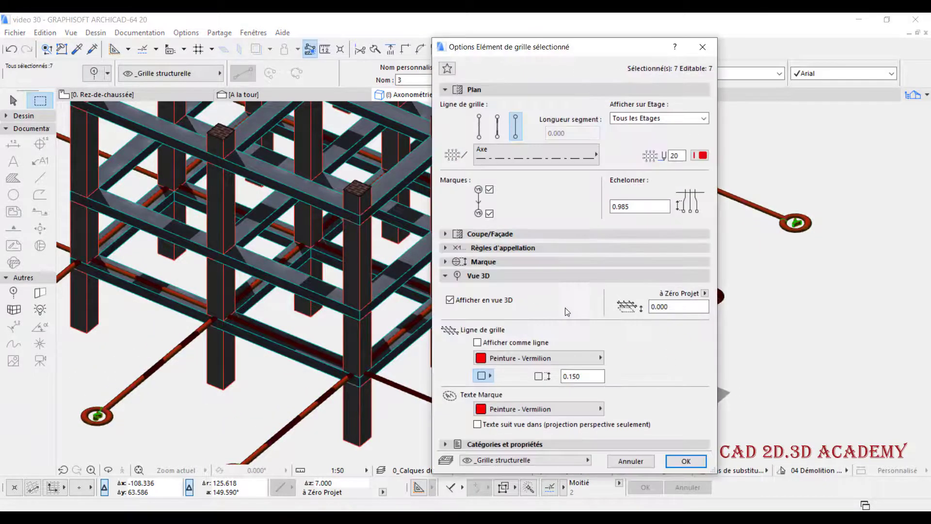
double_click(588, 376)
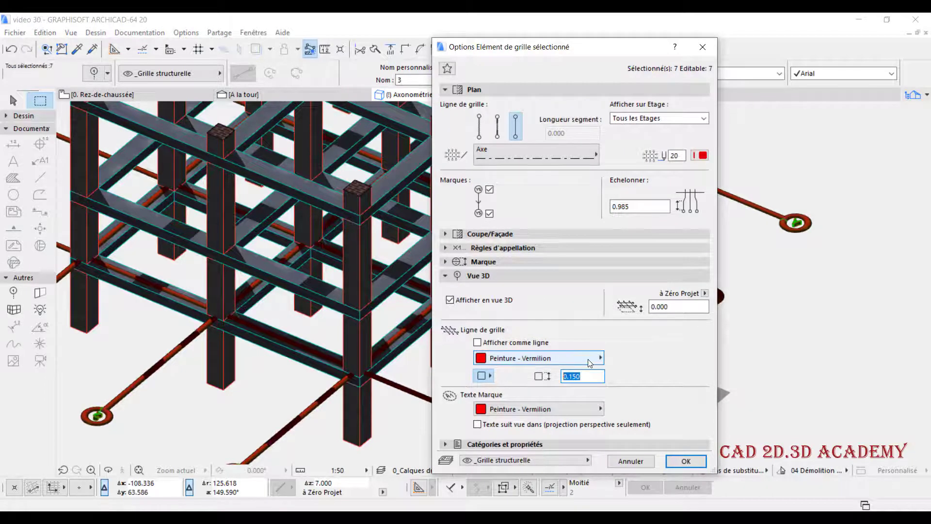
text(0.)
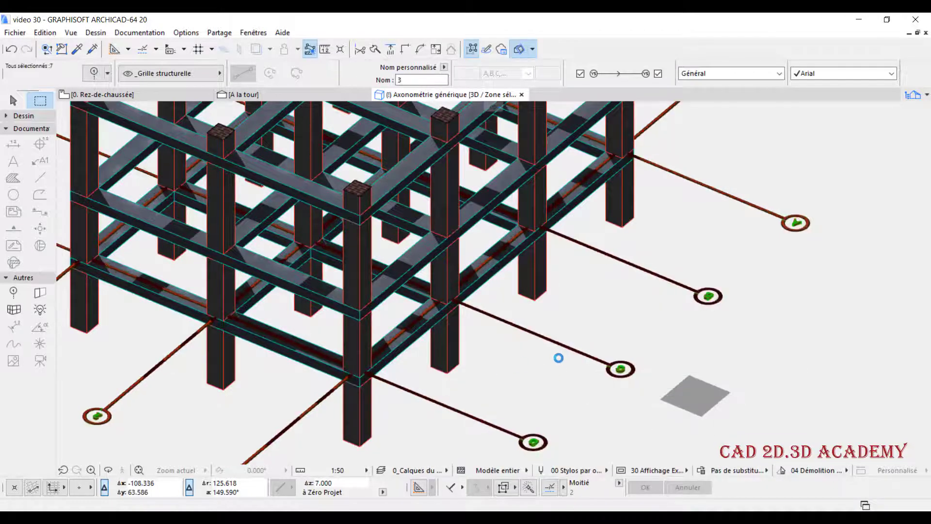
Examine the resized 3D grid lines and their markers up close, along axes D to A and around the frame.
middle_drag(544, 351, 555, 342)
scroll(599, 377, up, 5)
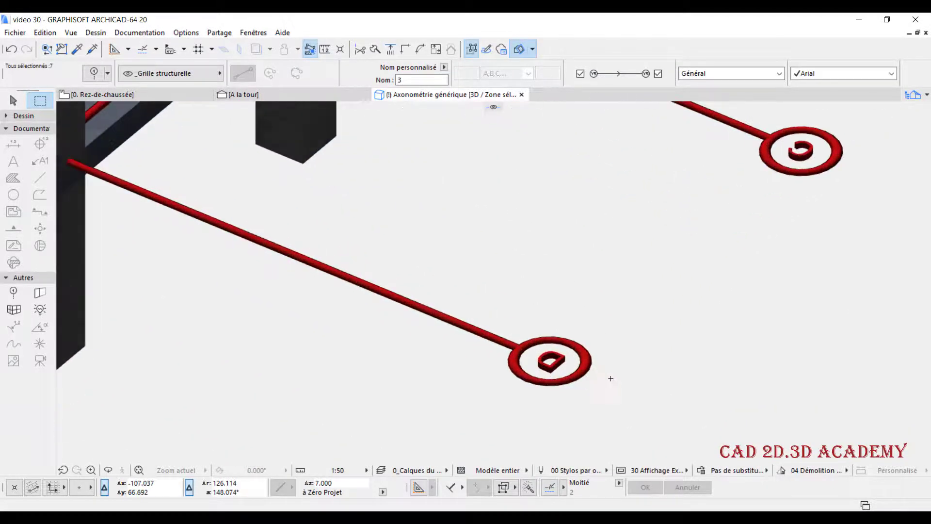
middle_drag(497, 402, 432, 419)
middle_drag(639, 272, 546, 436)
middle_drag(672, 285, 523, 439)
middle_drag(672, 261, 592, 427)
scroll(592, 427, down, 6)
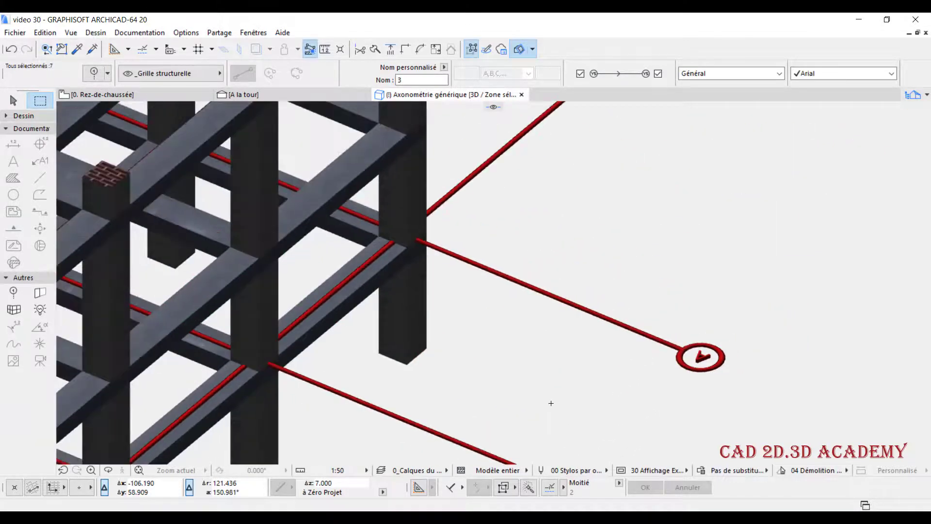
scroll(484, 371, down, 5)
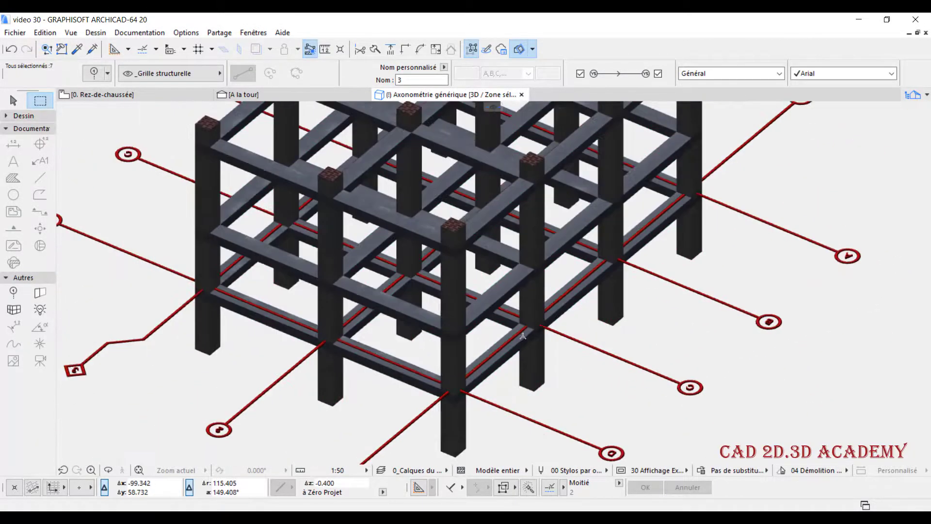
shift+middle_drag(506, 377, 526, 358)
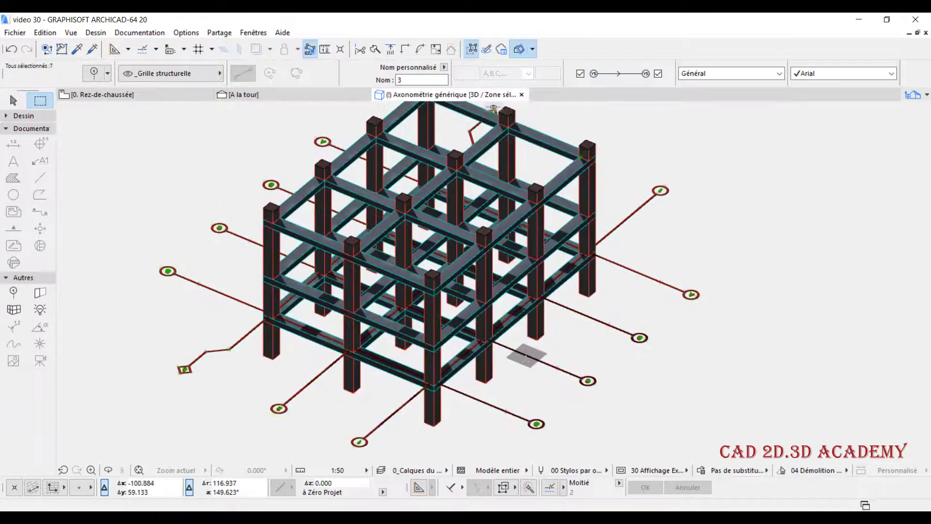
Try hiding all seven grid axes through their 3D view display option (Afficher en vue 3D), and undo the change.
key(ctrl+t)
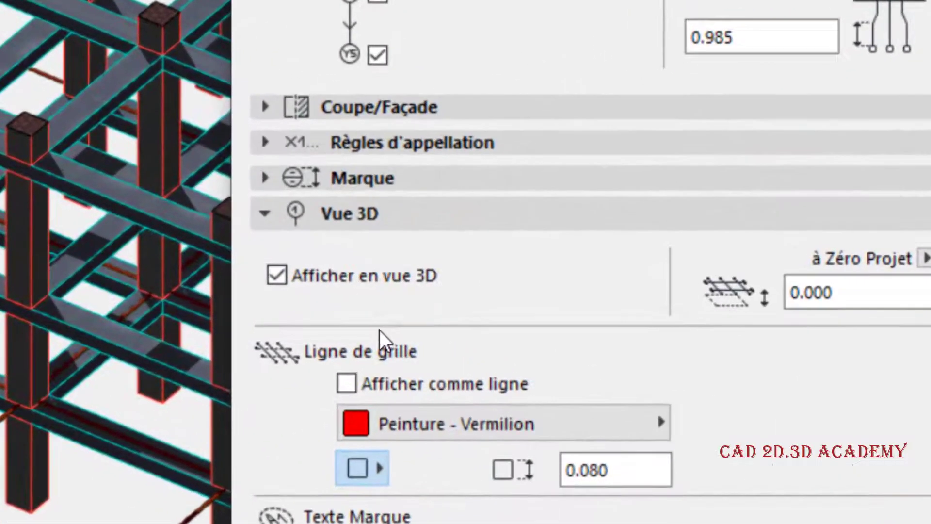
click(331, 273)
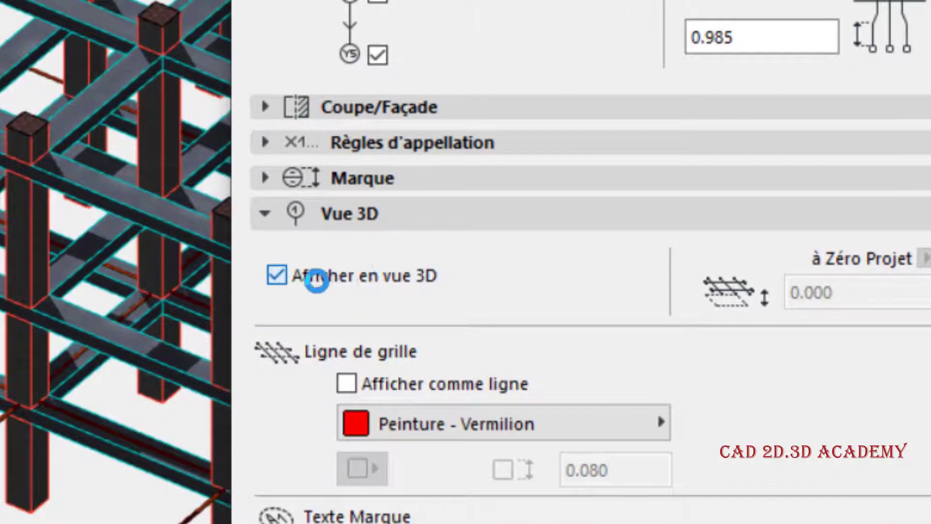
click(473, 283)
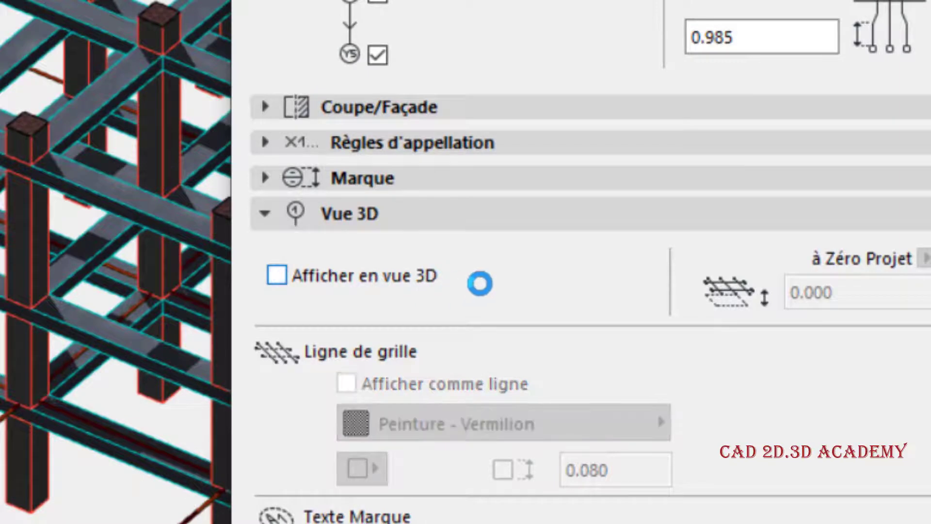
key(Return)
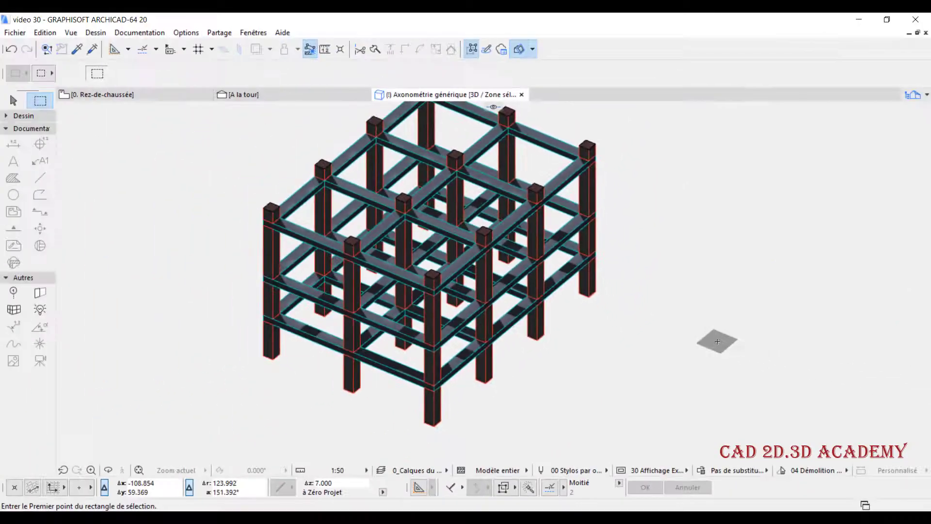
key(ctrl+z)
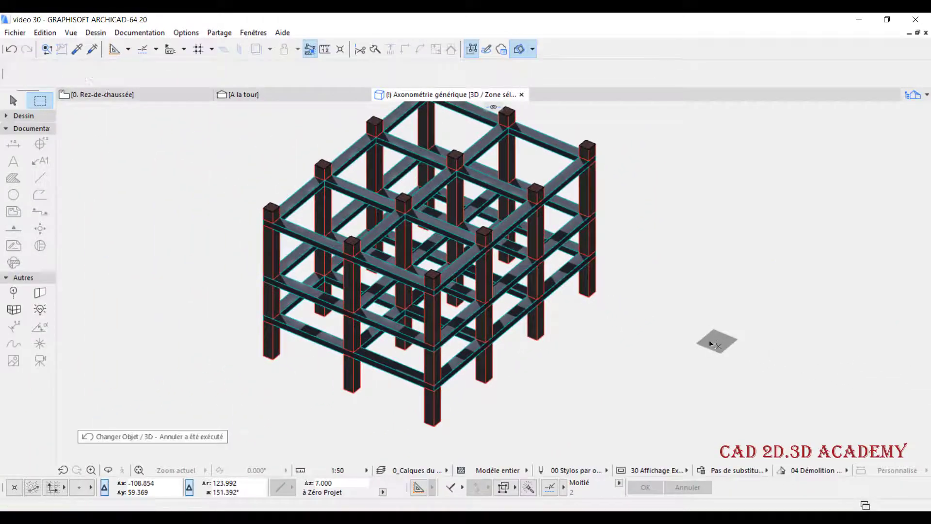
Review the section and elevation settings (Coupe/Façade) of the selected grid axes and close their options.
key(ctrl+t)
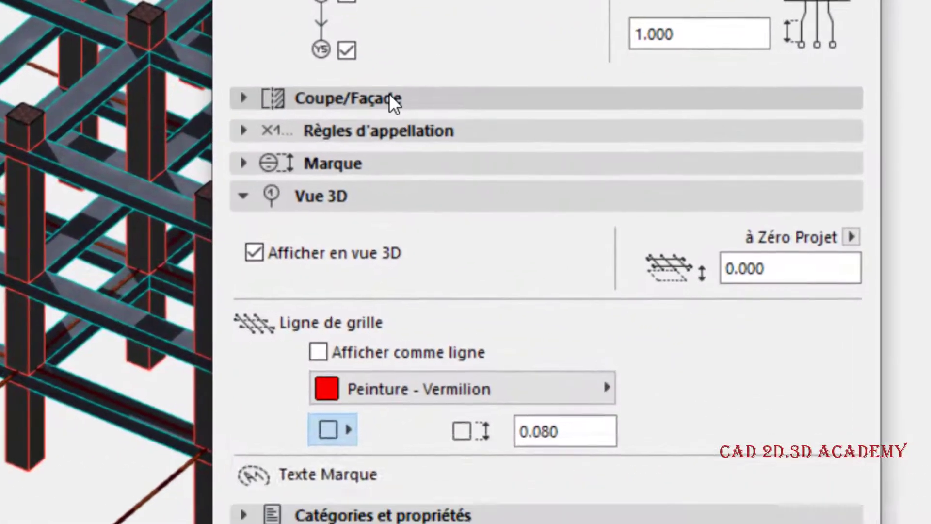
click(509, 235)
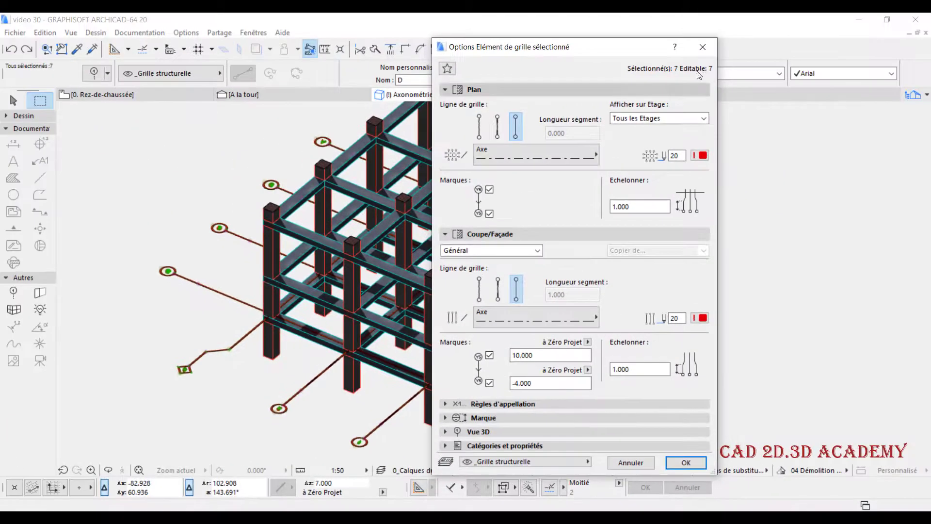
click(686, 462)
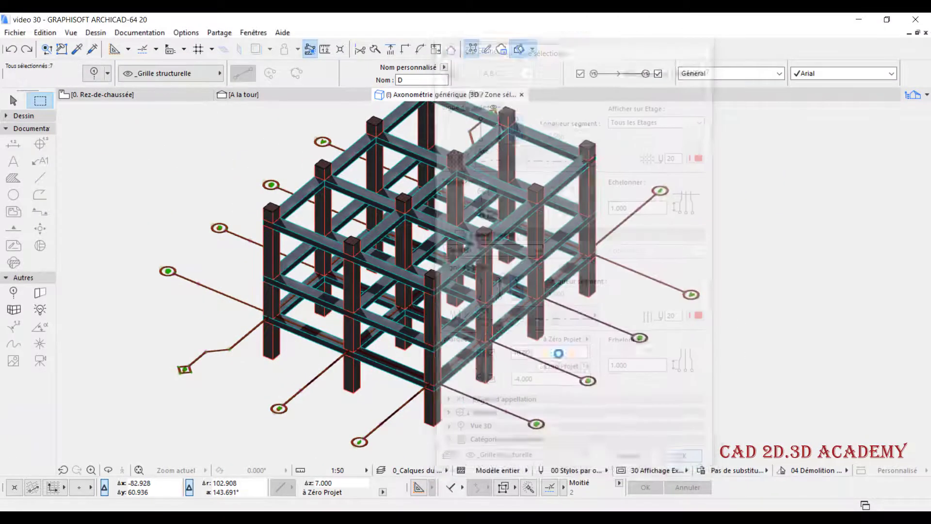
Return to the ground floor plan (Rez-de-chaussée) and remove the marquee around the grid.
click(108, 94)
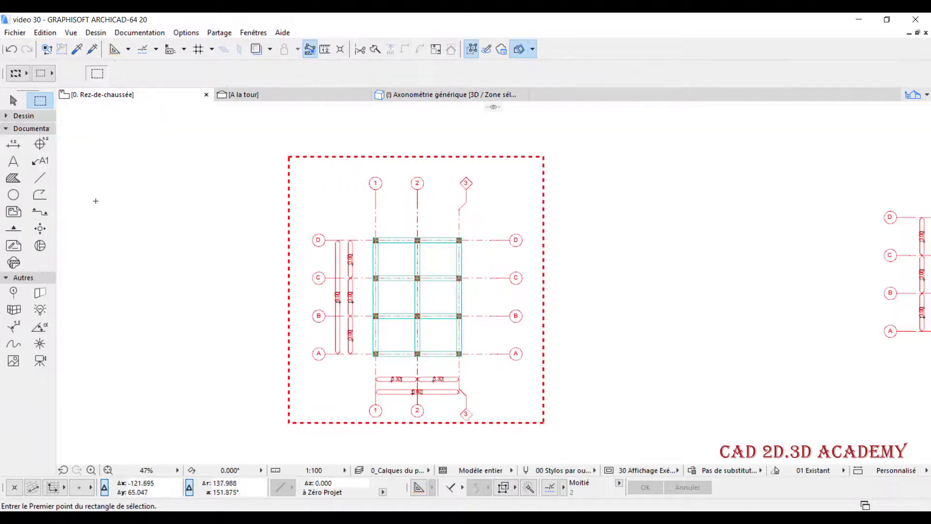
right_click(179, 198)
click(184, 195)
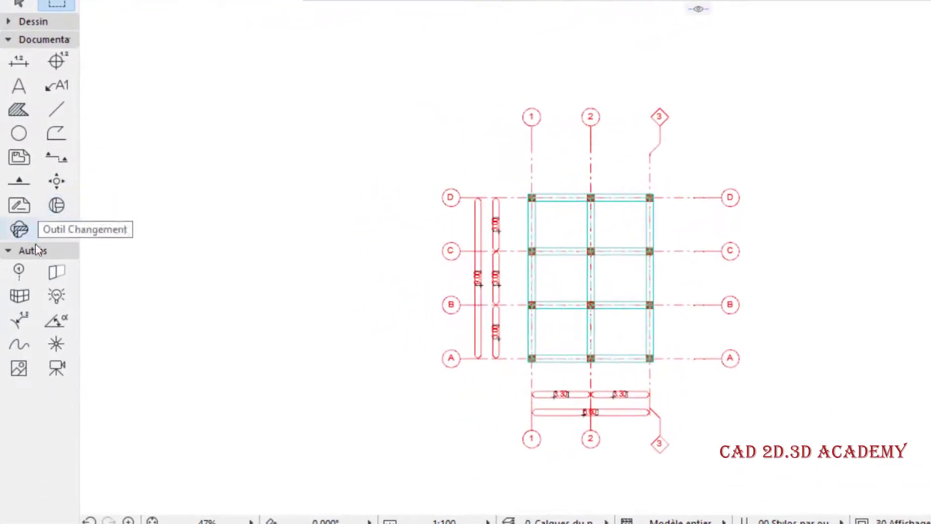
Draw a horizontal section line through the whole grid between axes B and C, looking towards axis D, and select it.
click(56, 156)
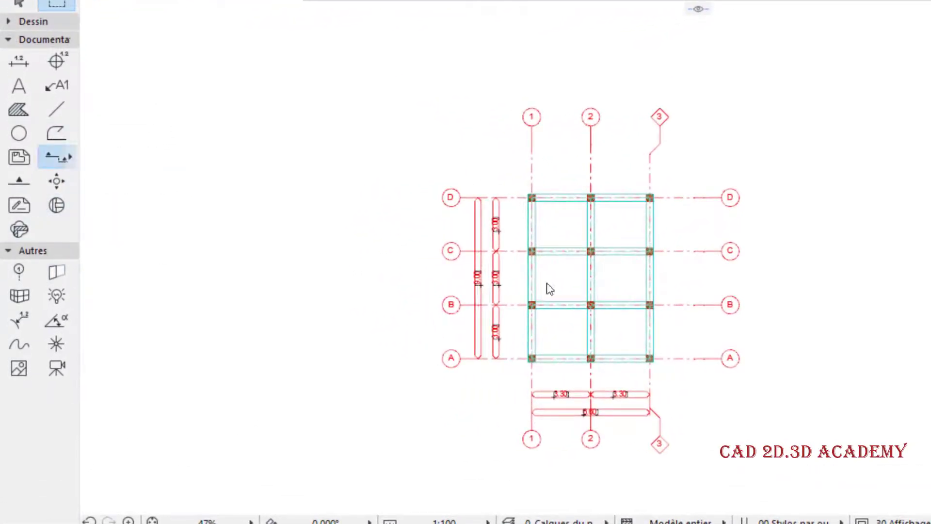
scroll(447, 288, up, 2)
click(453, 278)
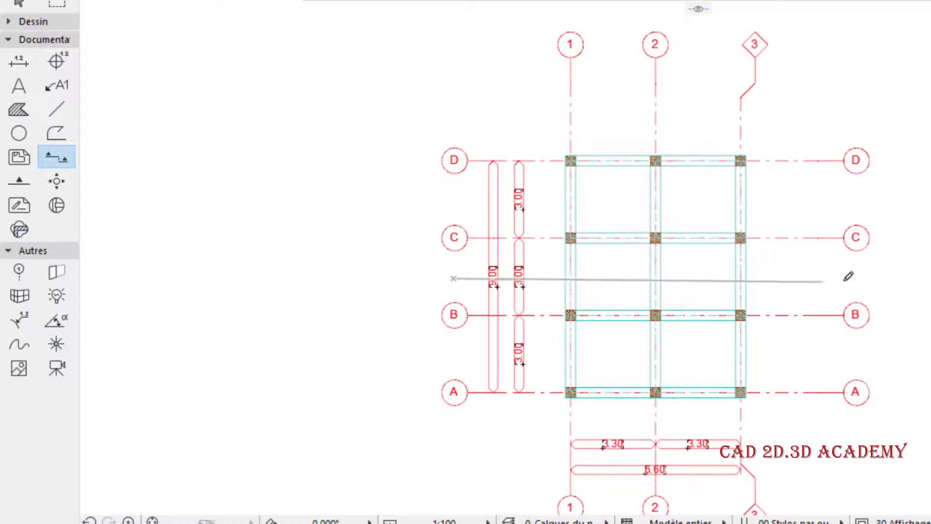
click(928, 278)
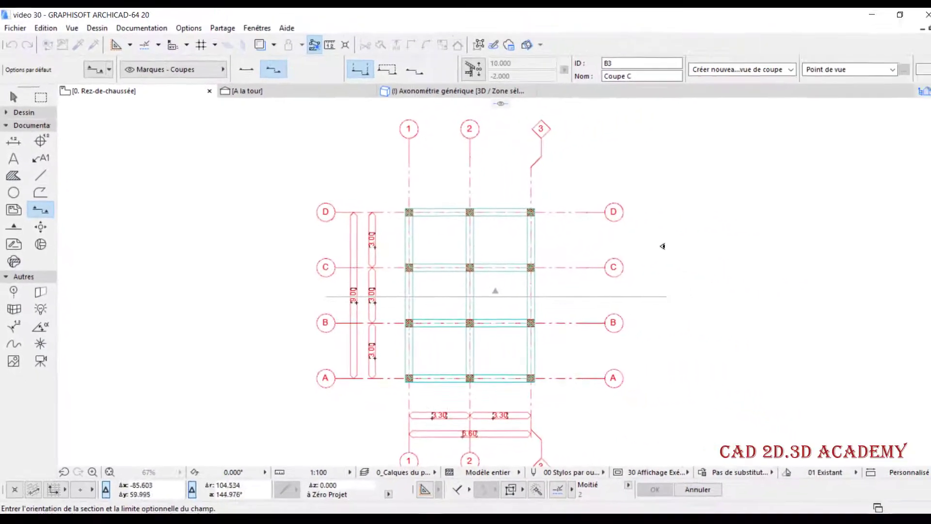
click(926, 222)
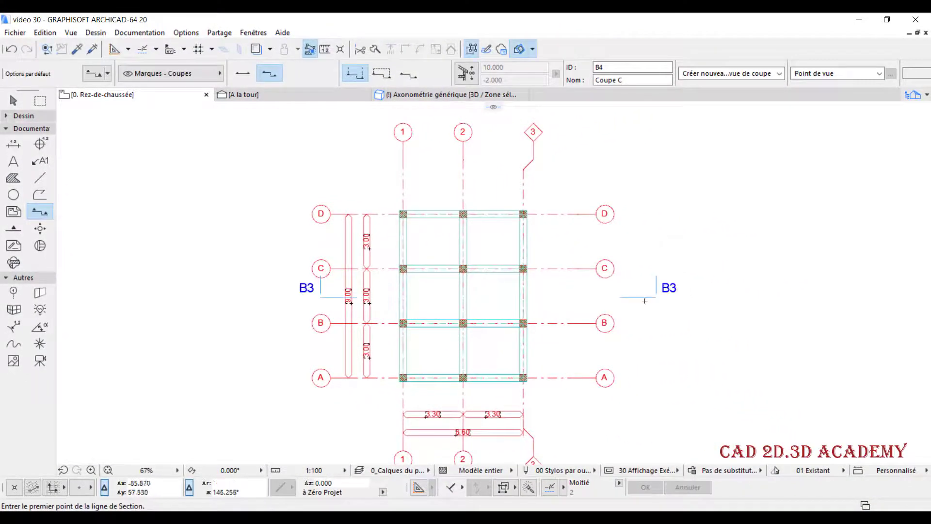
shift+click(648, 297)
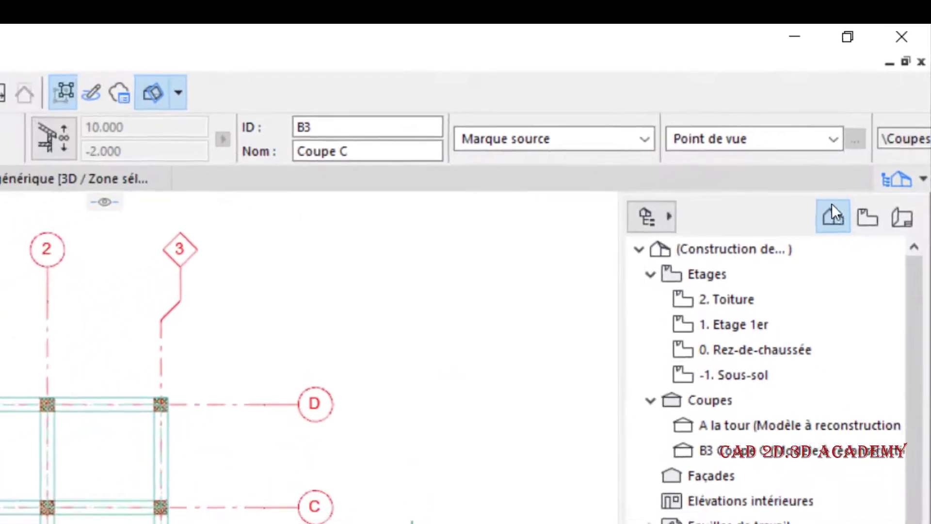
Open the section B3 Coupe C in a new tab and select grid axis 1 in it.
right_click(790, 429)
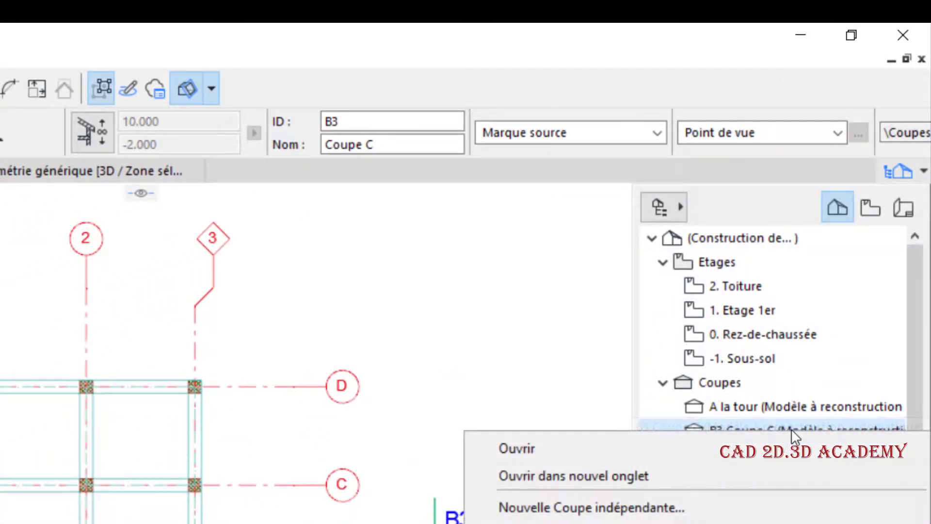
click(719, 476)
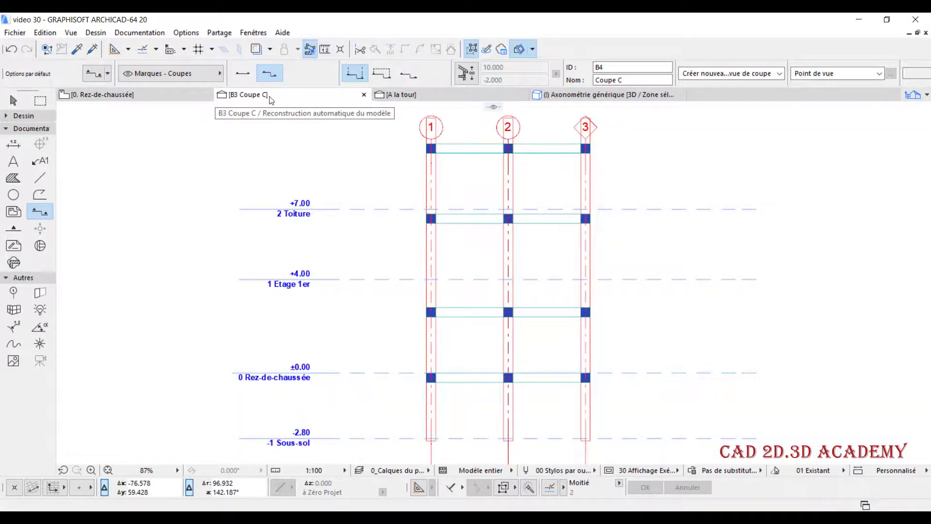
middle_drag(436, 466, 367, 397)
shift+click(367, 397)
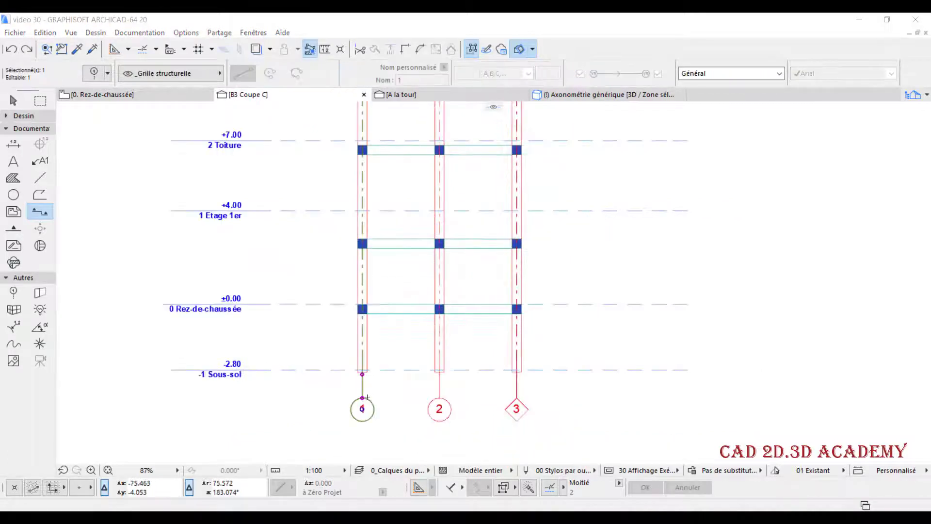
Limit axis 1's grid line in section to the segments at its ends, keeping the 1.000 segment length.
scroll(353, 400, up, 1)
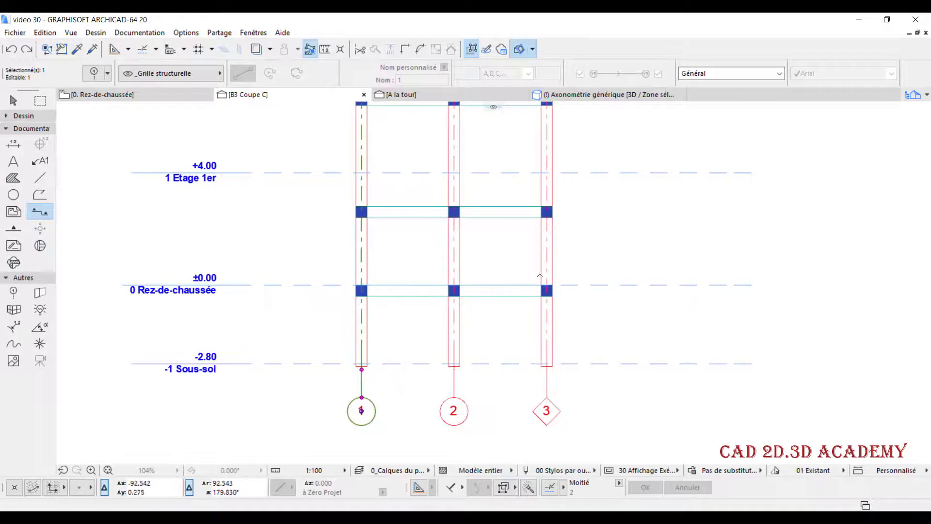
key(ctrl+t)
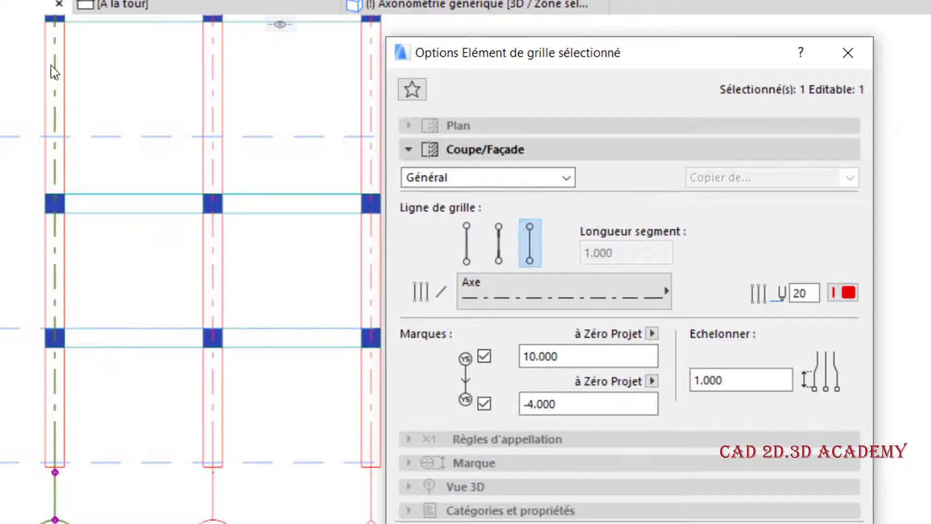
click(505, 242)
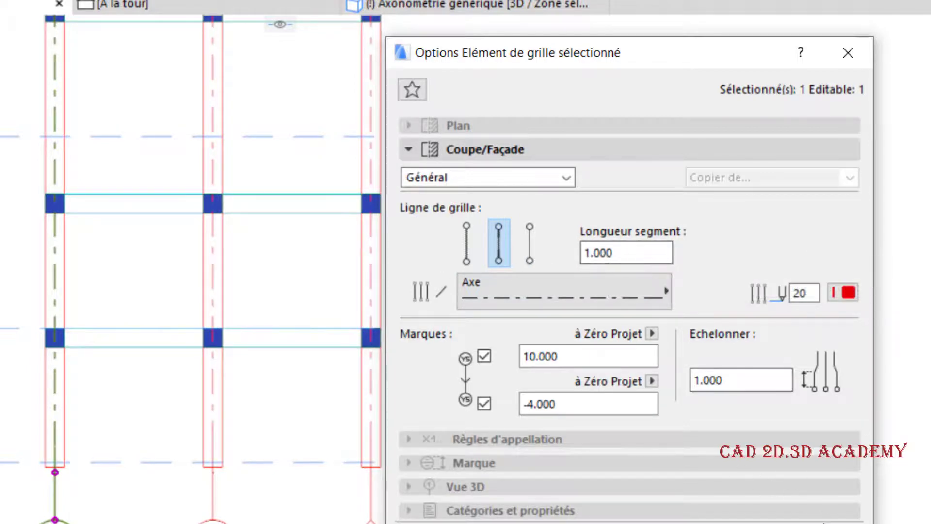
click(795, 522)
scroll(82, 461, up, 5)
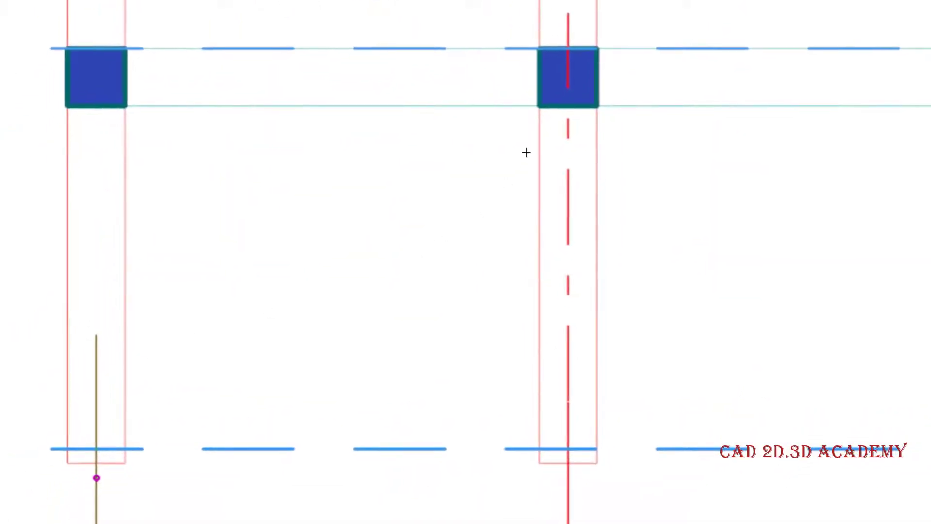
Set the segment length (Longueur segment) of axis 1's grid line in section to 2.000.
key(ctrl+t)
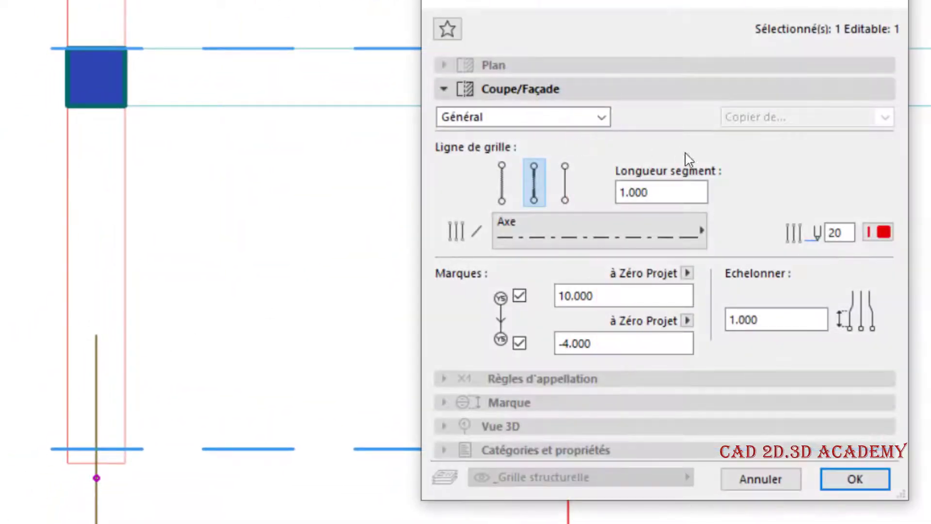
double_click(670, 193)
text(2)
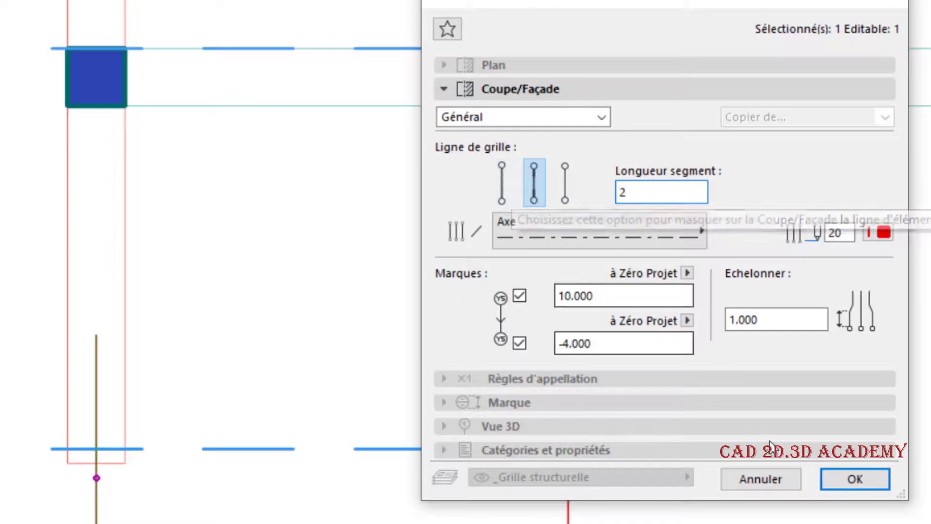
text(.000)
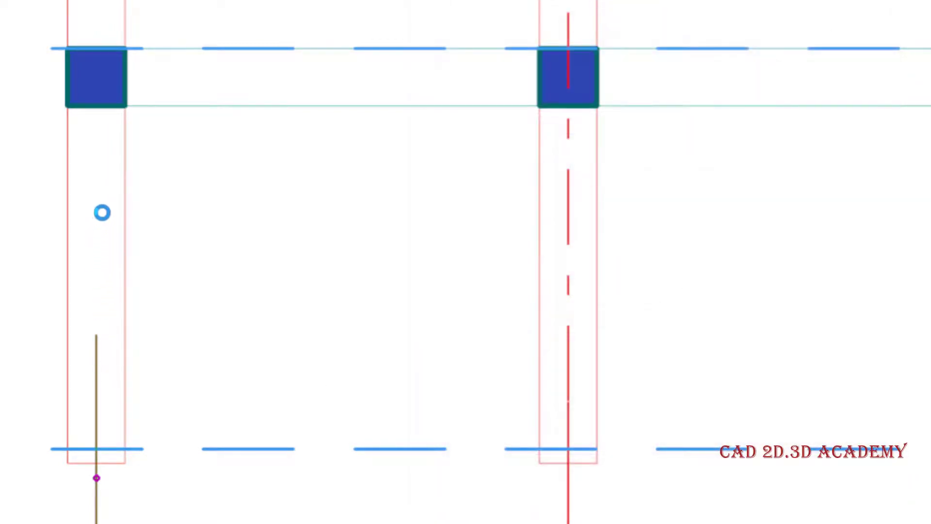
scroll(98, 249, down, 2)
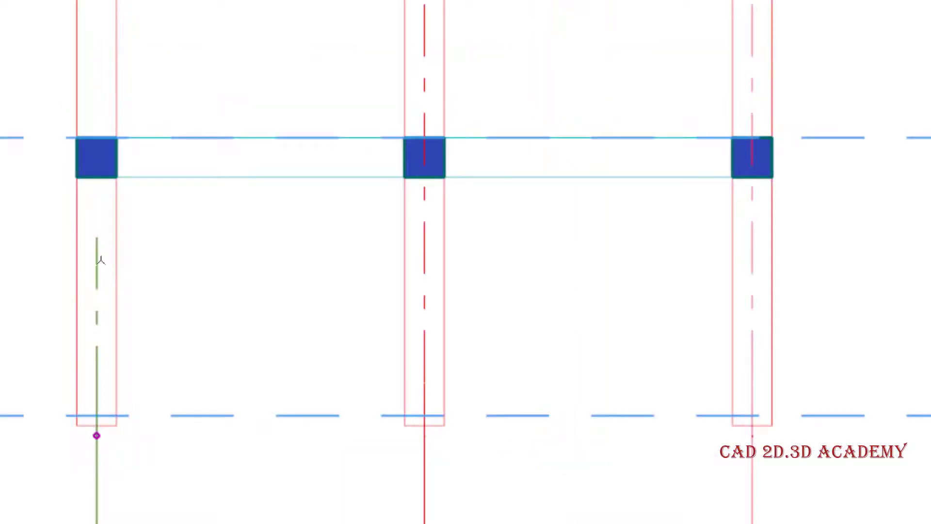
Hide axis 1's grid line in section while leaving both of its end markers on.
key(ctrl+t)
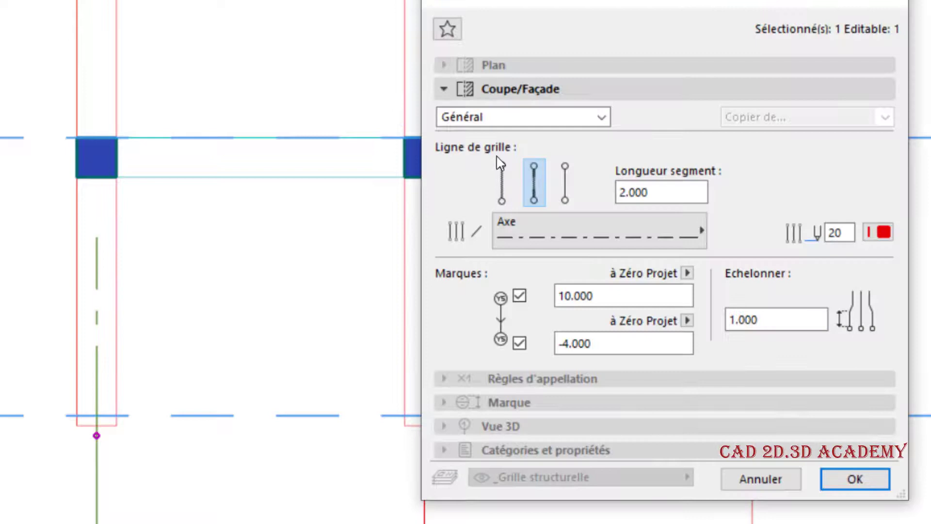
click(502, 180)
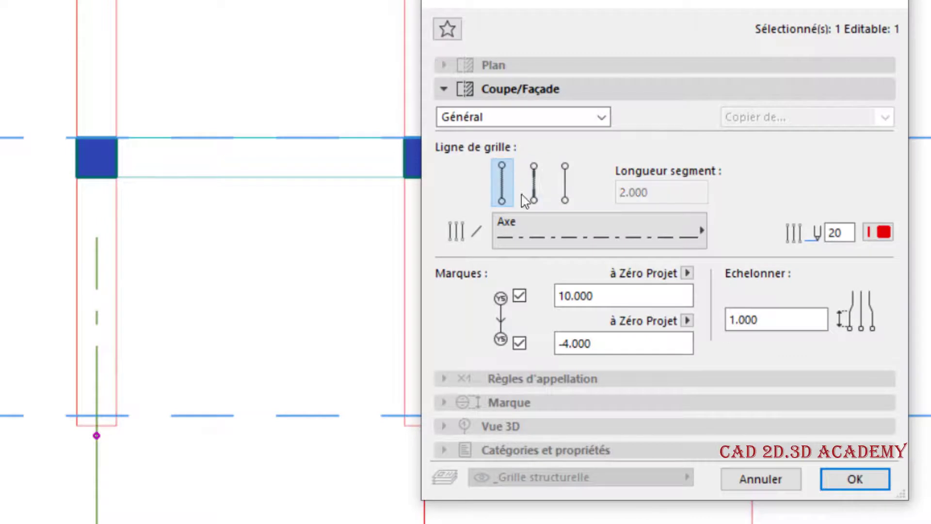
click(855, 479)
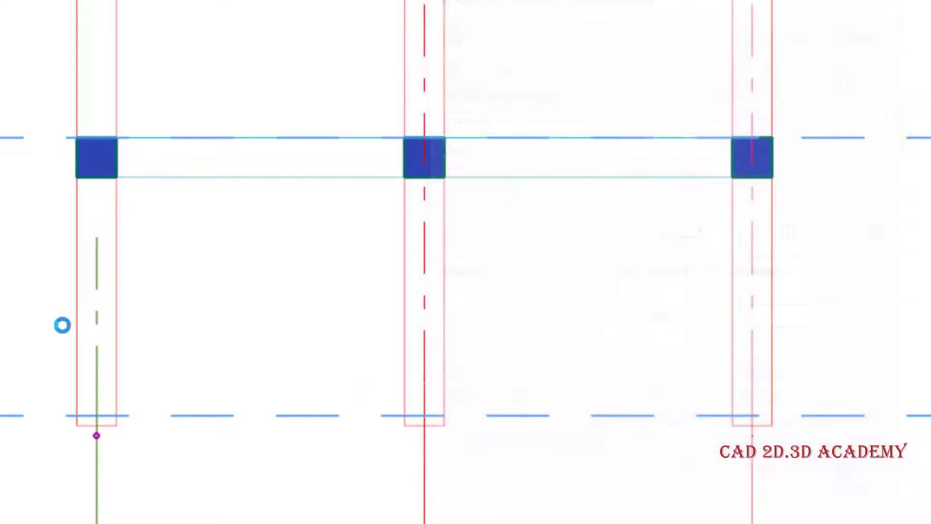
scroll(96, 339, down, 2)
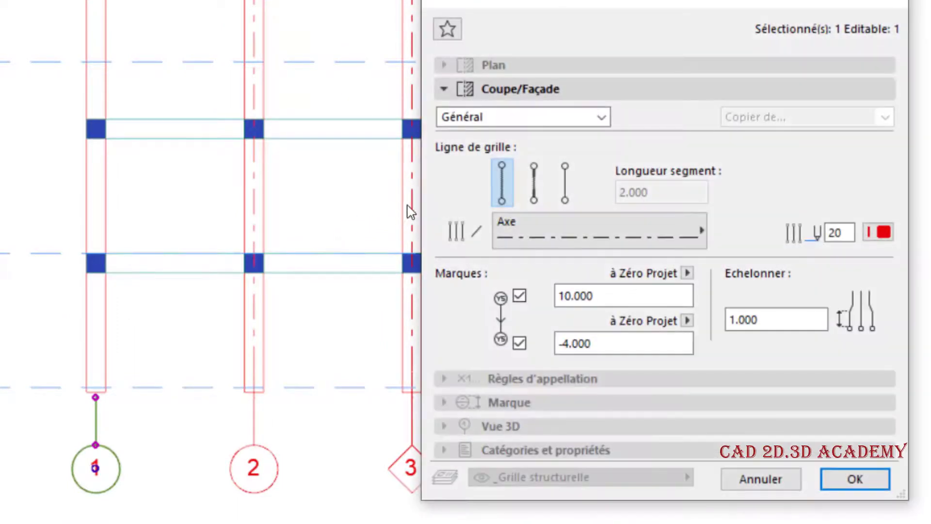
Turn off the upper and lower markers (Marques) of axis 1 in section, with its grid line hidden as well.
click(564, 188)
click(606, 232)
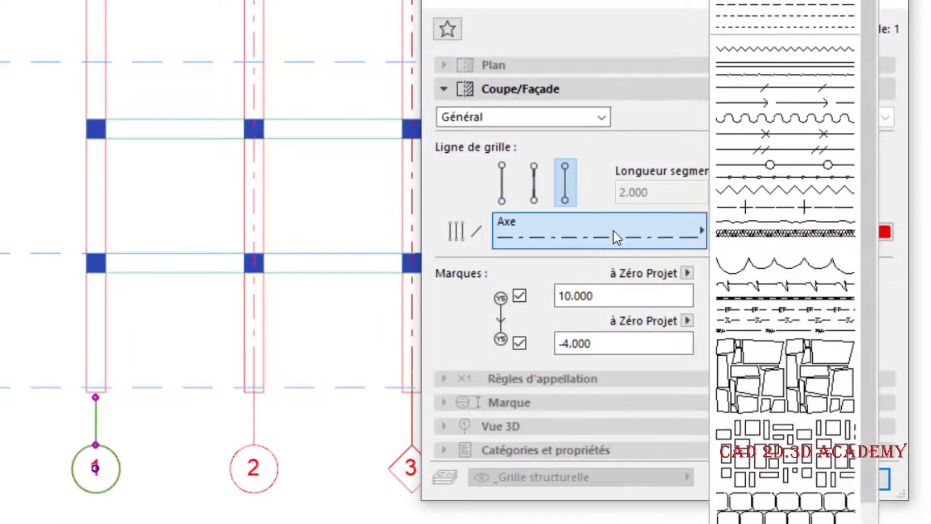
click(613, 231)
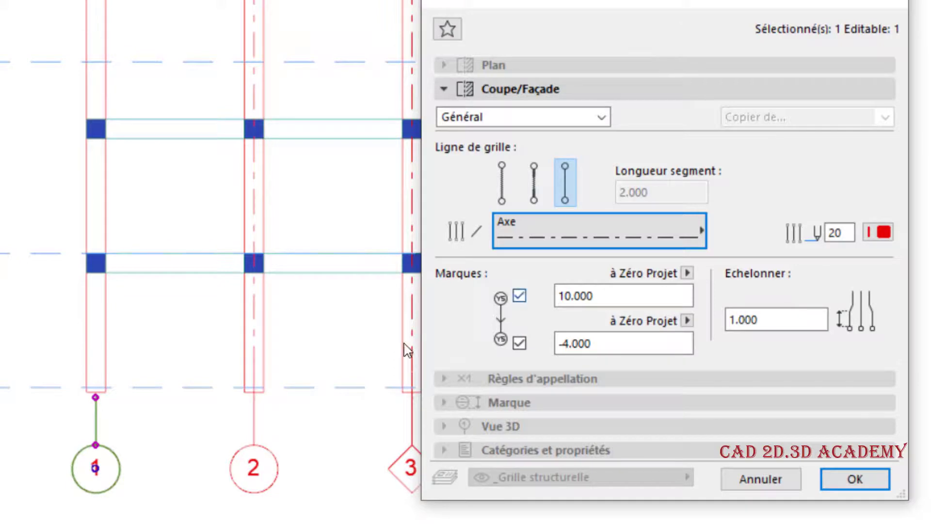
click(520, 297)
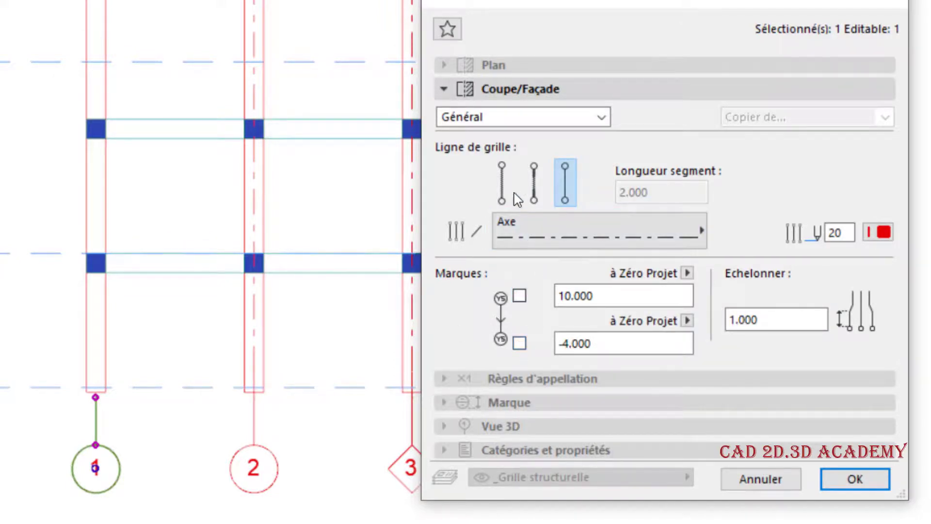
click(501, 183)
click(868, 478)
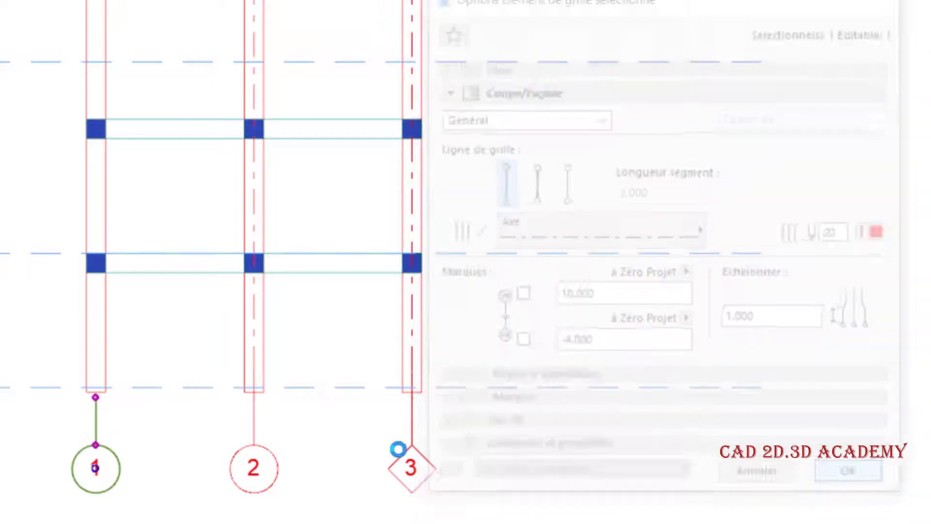
scroll(116, 425, down, 3)
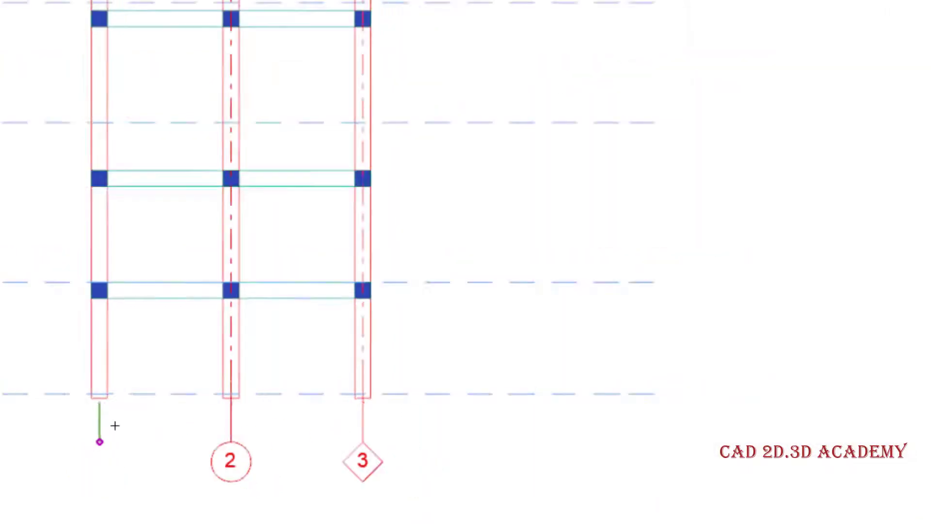
middle_drag(96, 345, 88, 382)
scroll(97, 79, up, 3)
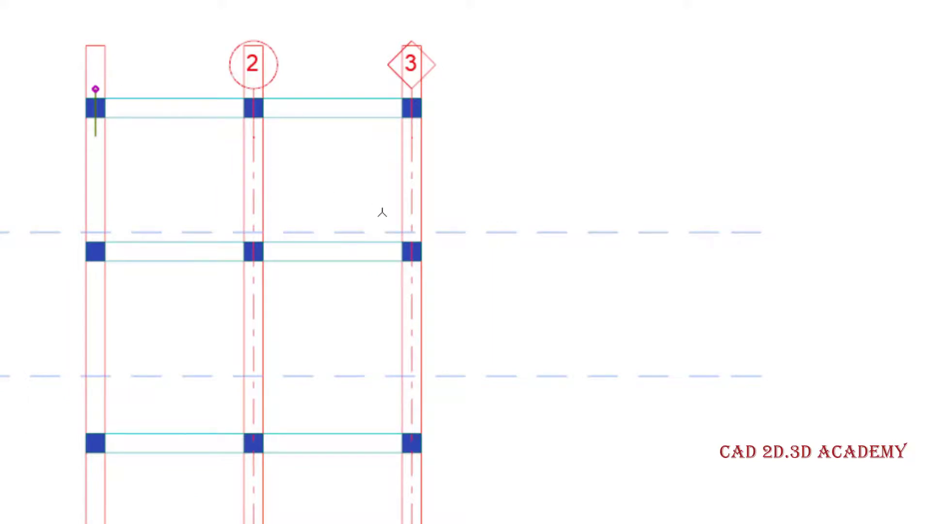
Turn both markers of axis 1 back on and display its grid line over the full height in section.
key(ctrl+t)
click(519, 296)
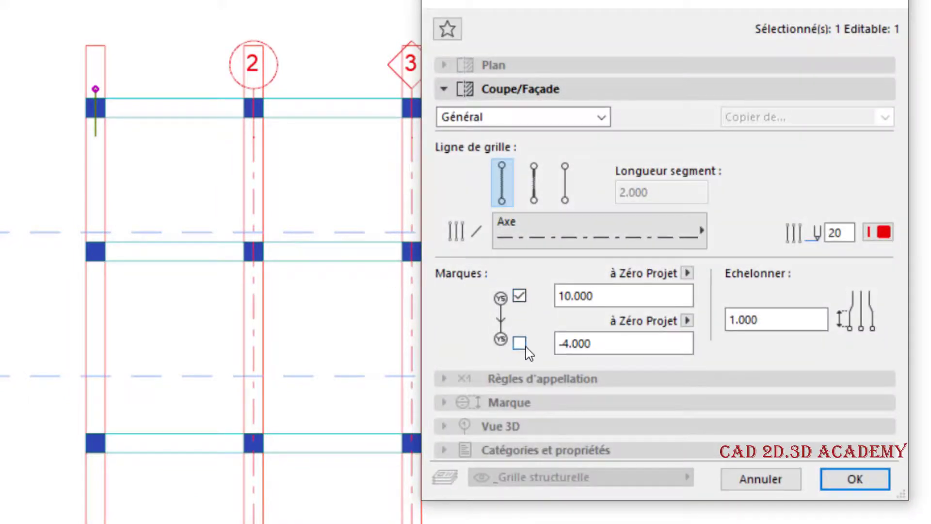
click(519, 343)
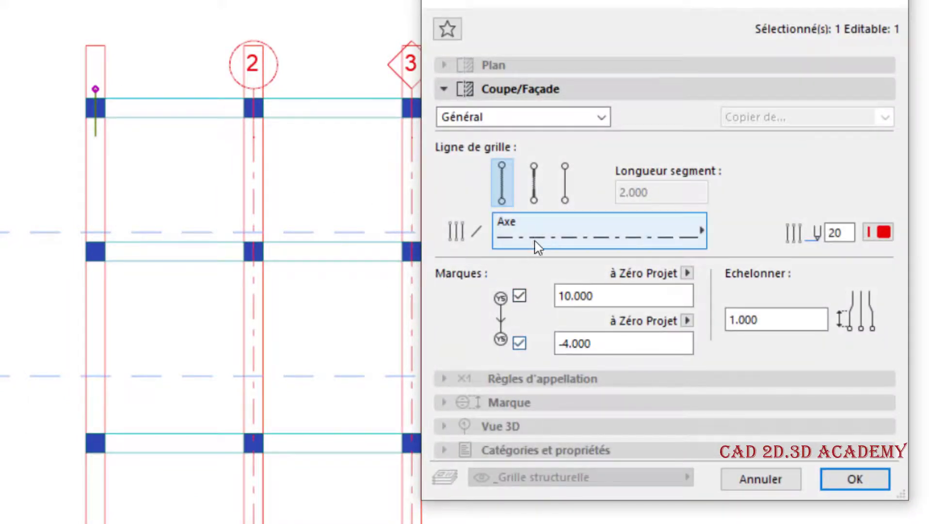
click(566, 182)
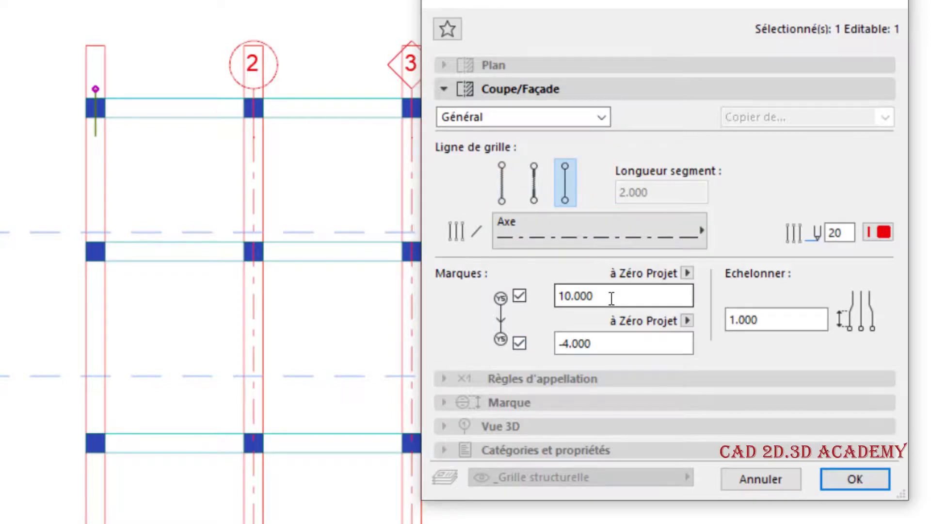
click(855, 479)
Examine axis 1 along its full height in the section, at both marker ends, and deselect it.
scroll(205, 221, down, 3)
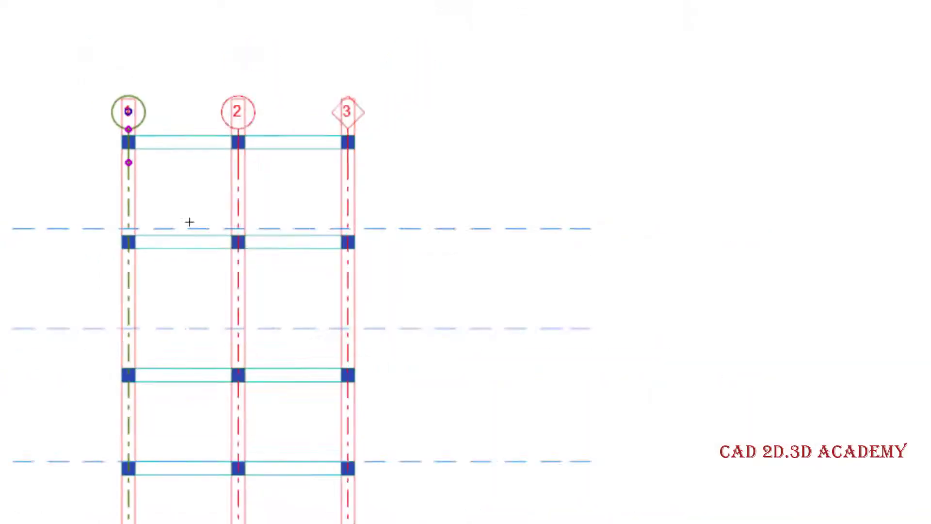
middle_drag(218, 269, 206, 137)
middle_drag(189, 316, 176, 245)
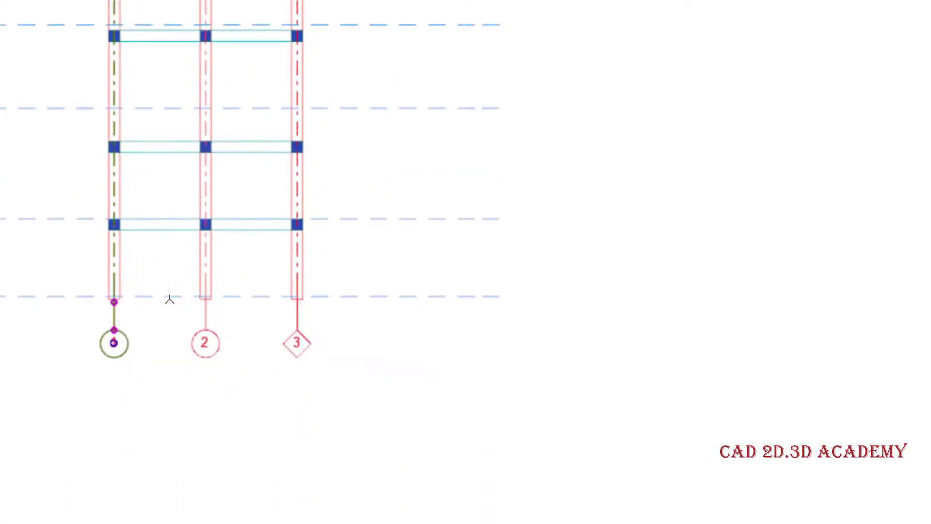
scroll(168, 298, up, 2)
middle_drag(318, 318, 325, 454)
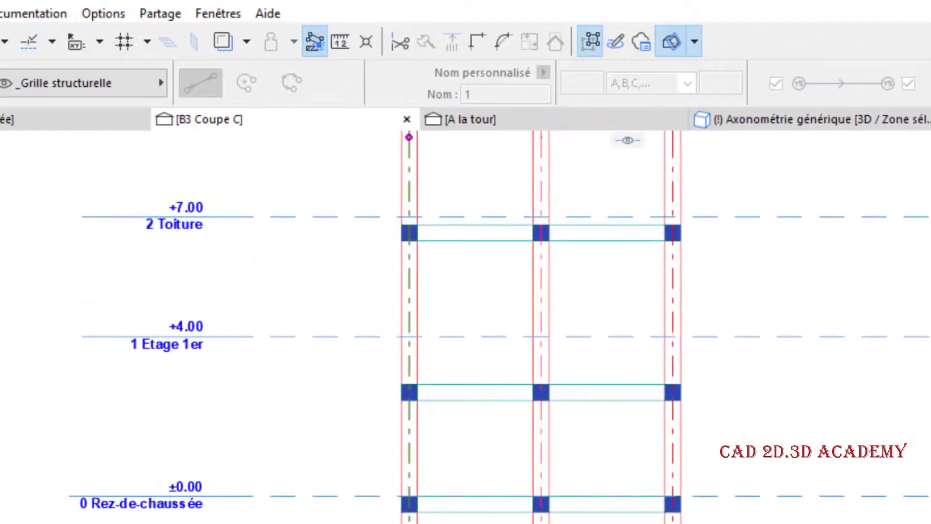
scroll(316, 445, down, 2)
middle_drag(314, 332, 302, 342)
middle_drag(459, 430, 455, 416)
scroll(518, 402, up, 1)
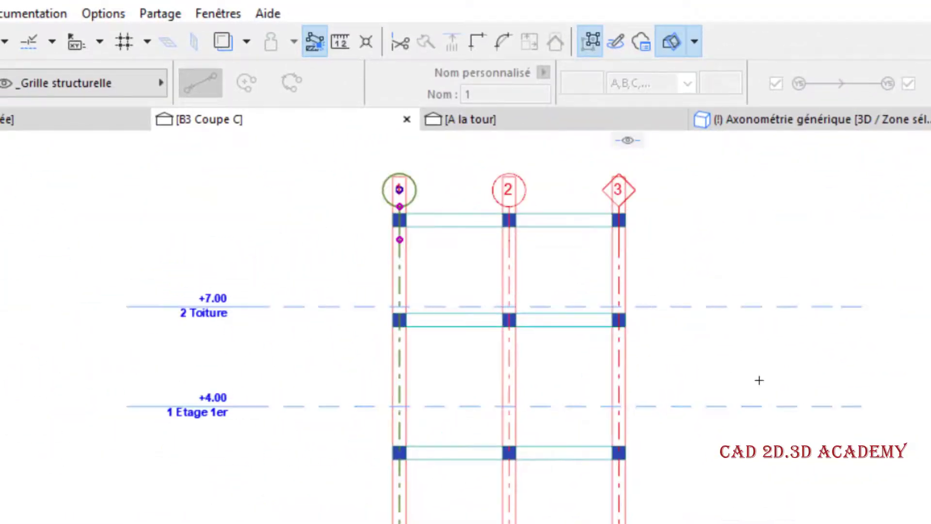
key(Escape)
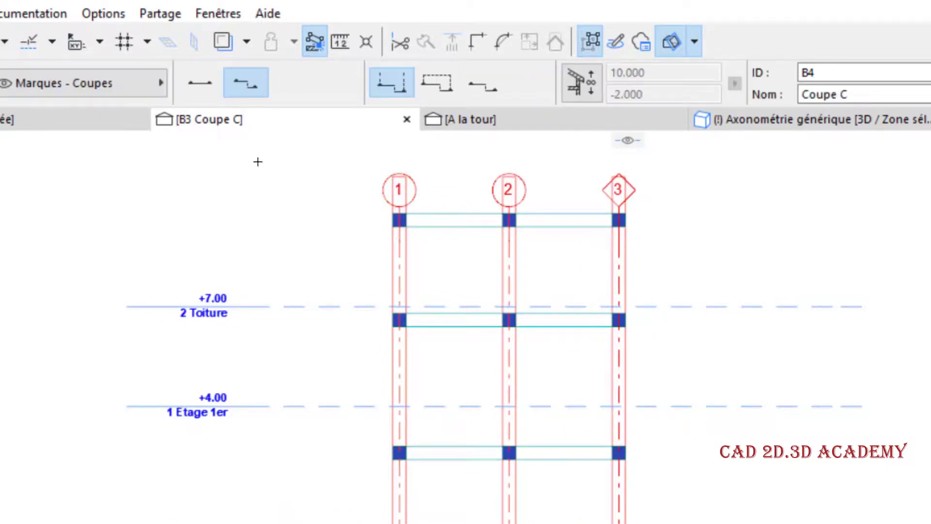
Turn off the display of grid elements (Afficher éléments de grille) in the options of section B3 Coupe C.
right_click(272, 113)
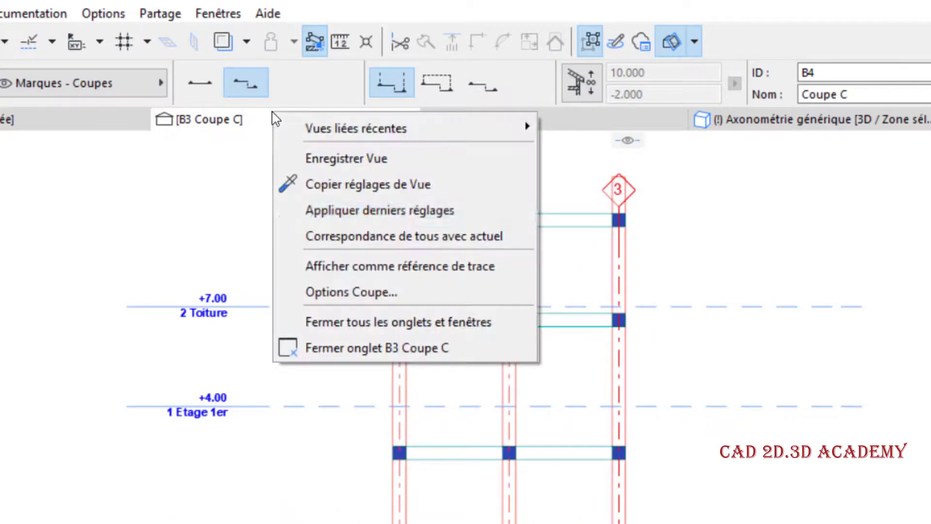
click(345, 286)
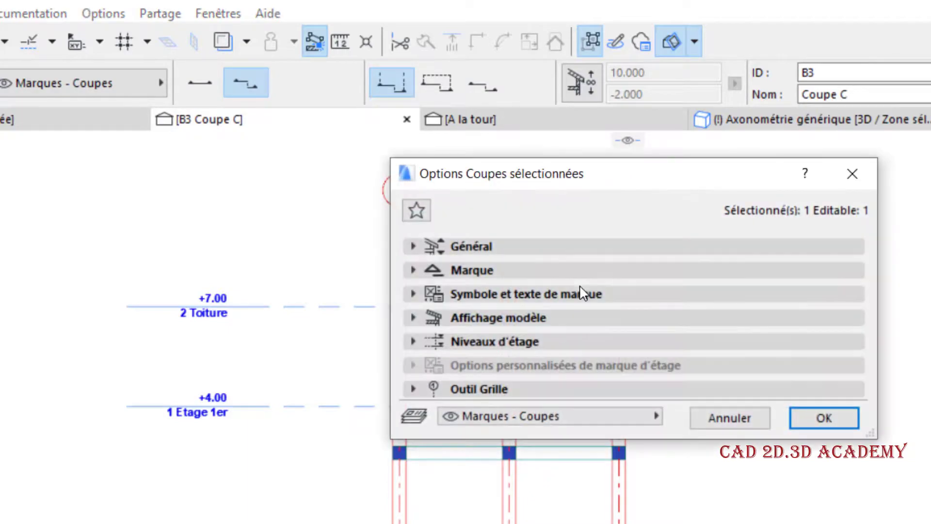
click(567, 246)
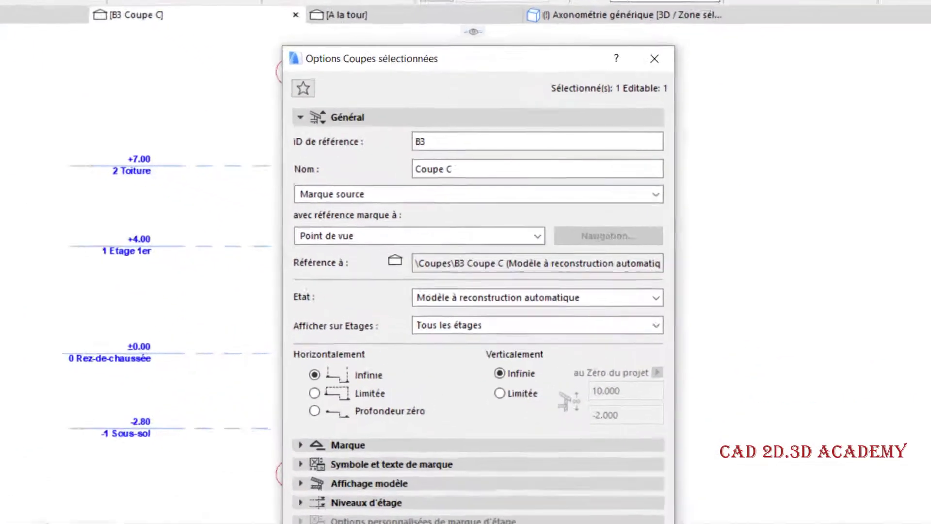
click(444, 477)
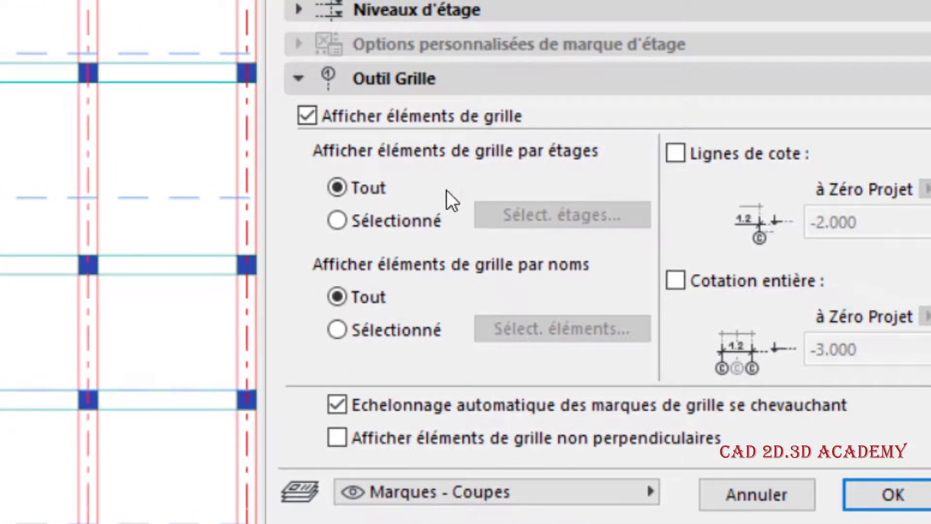
click(342, 116)
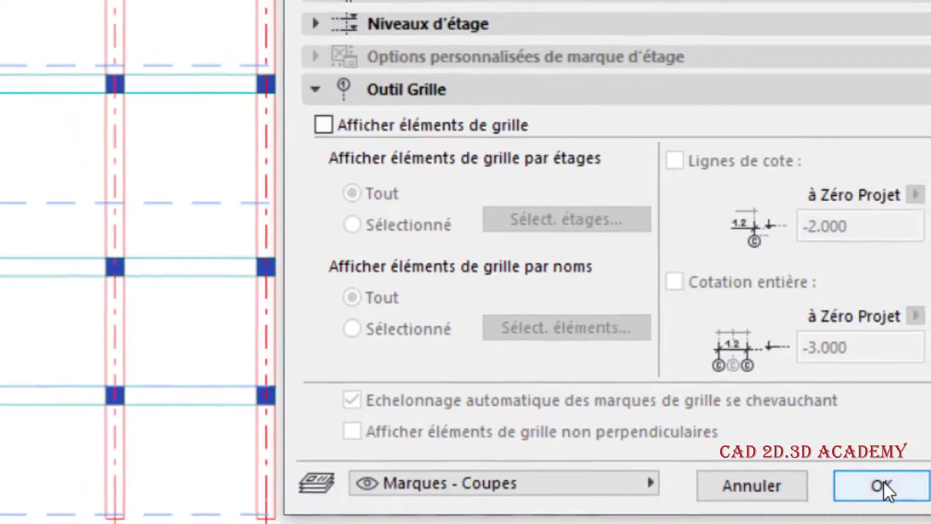
click(884, 481)
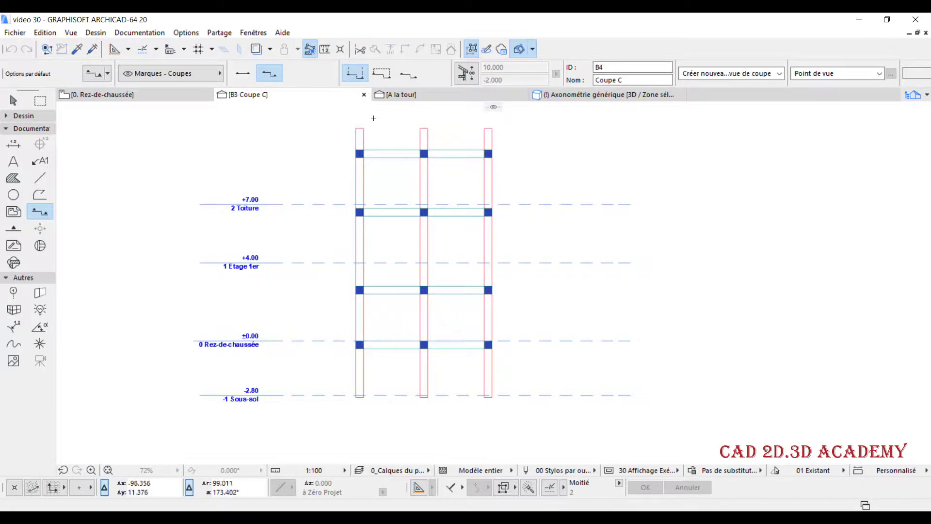
Turn the display of grid elements (Afficher éléments de grille) back on in the options of section B3 Coupe C.
right_click(273, 96)
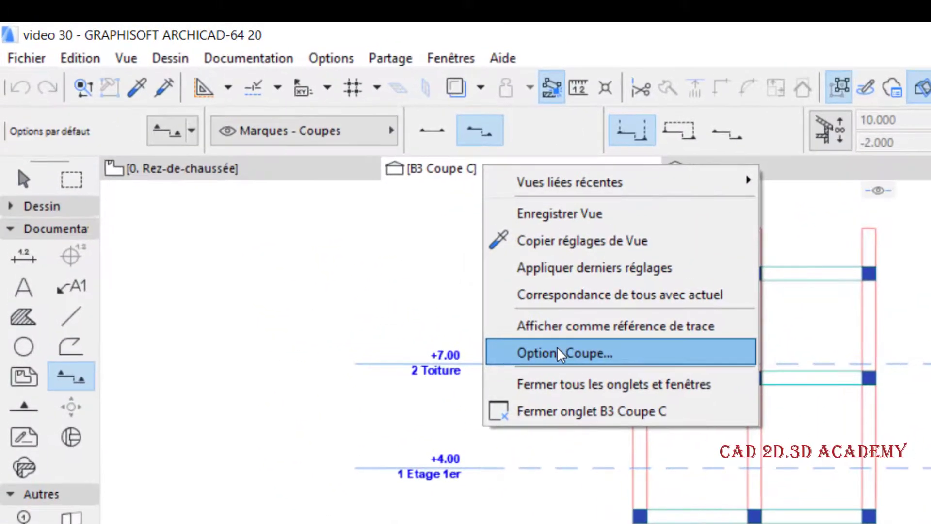
click(557, 351)
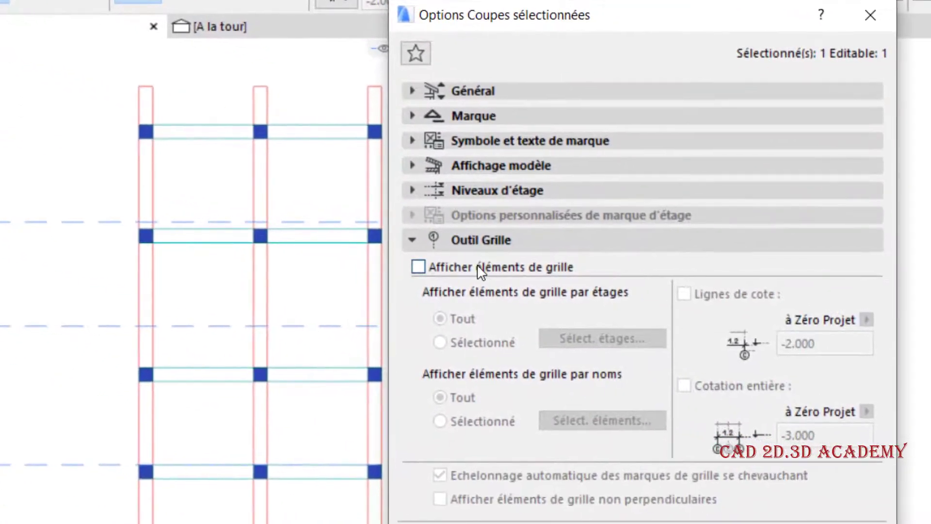
click(480, 271)
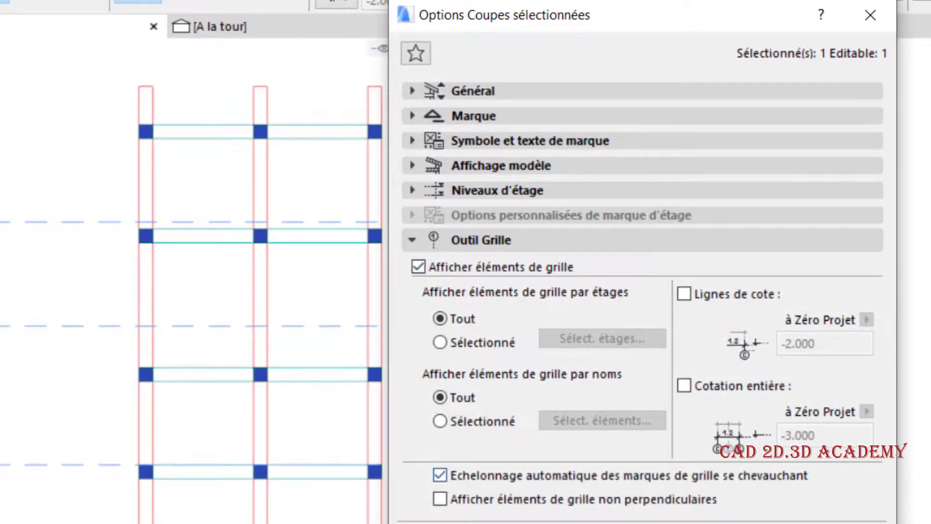
key(Return)
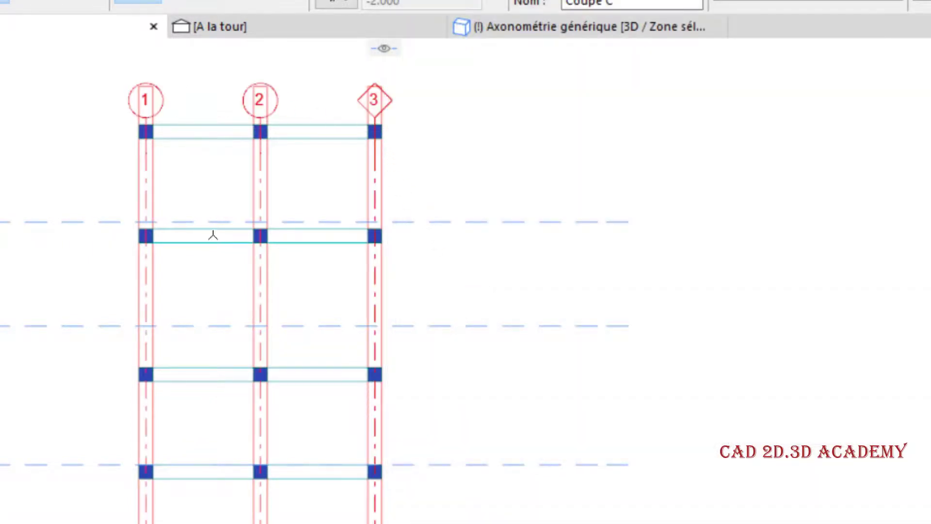
Try restricting the grid elements of section B3 Coupe C to selected storeys, opening the storey selection.
right_click(11, 36)
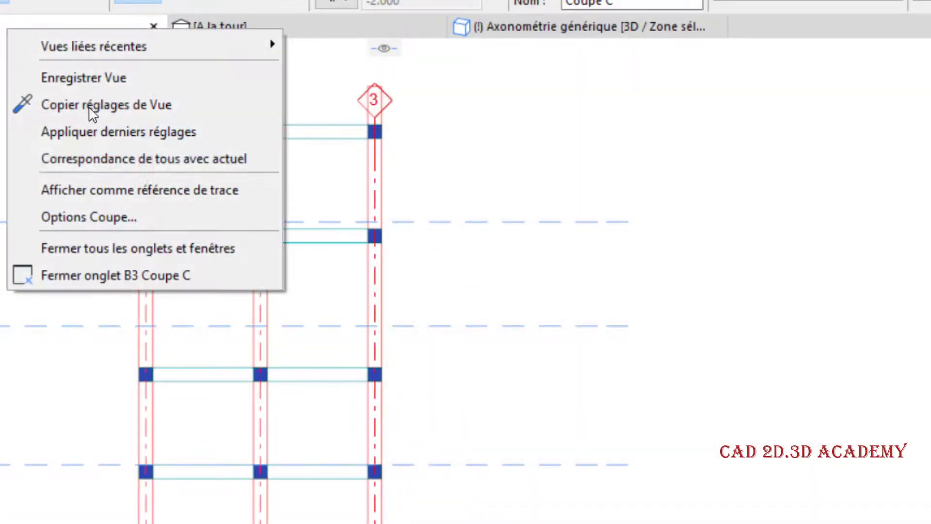
click(161, 219)
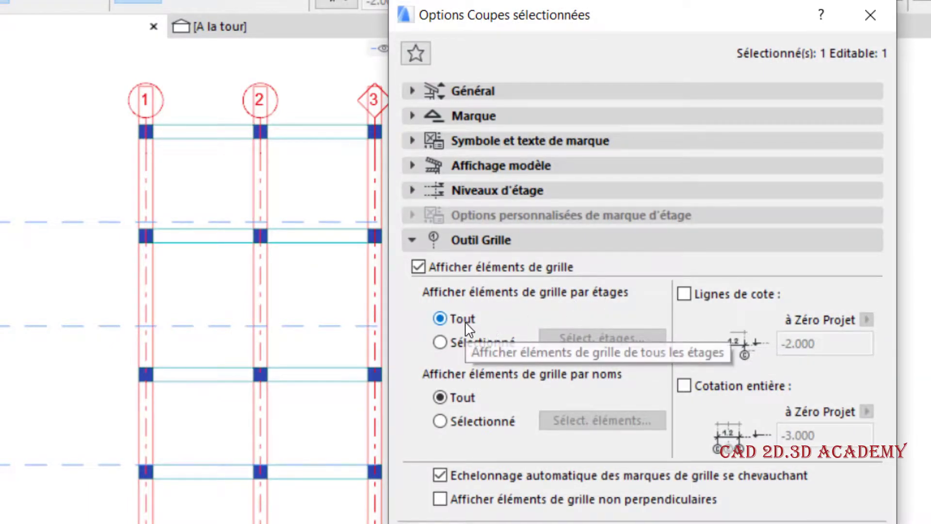
click(487, 342)
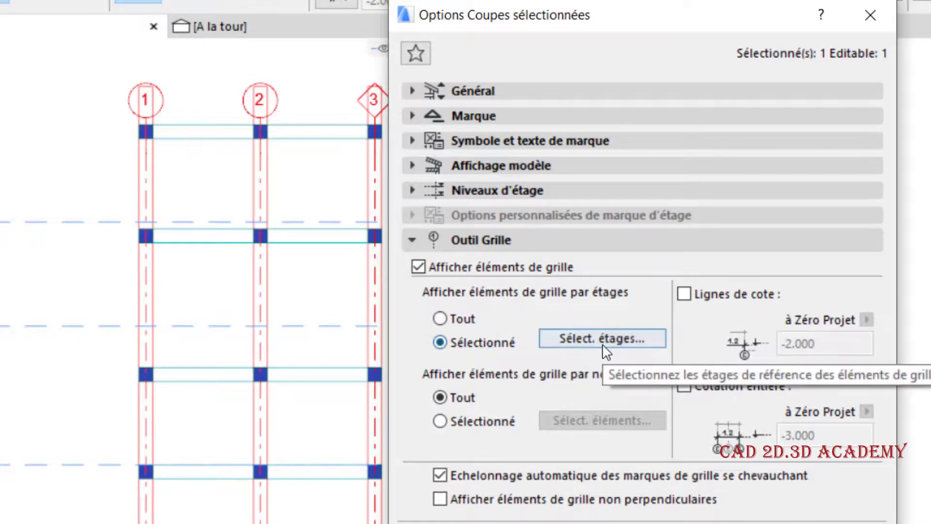
click(603, 341)
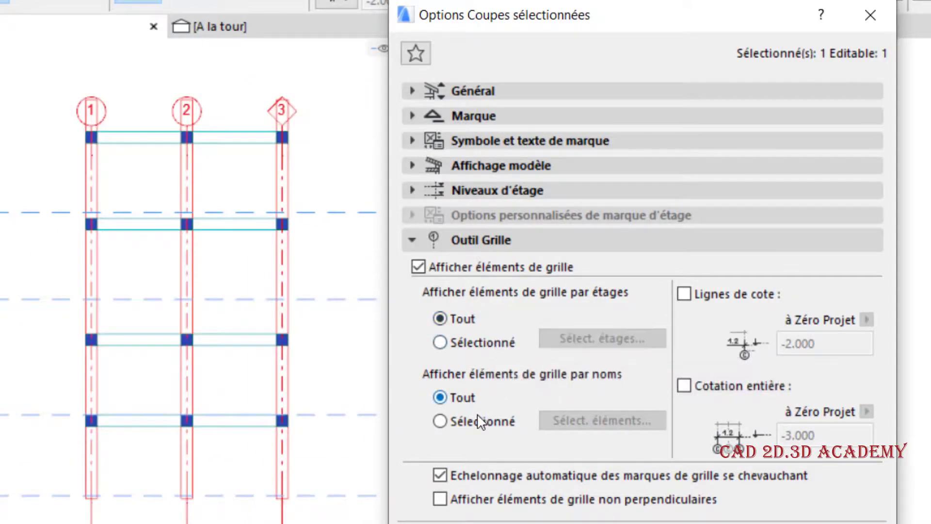
Restrict the section's grid elements by name to axes 2 and 3 only.
click(478, 418)
click(600, 421)
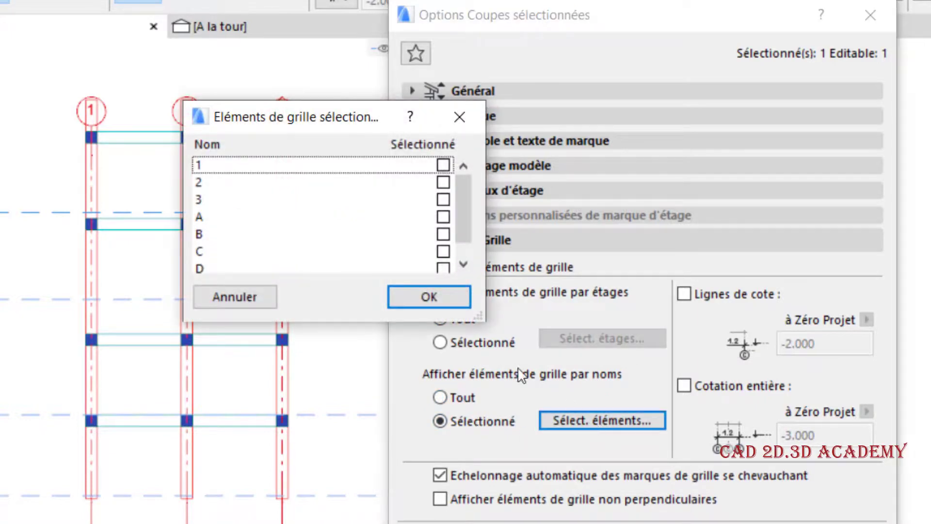
click(443, 183)
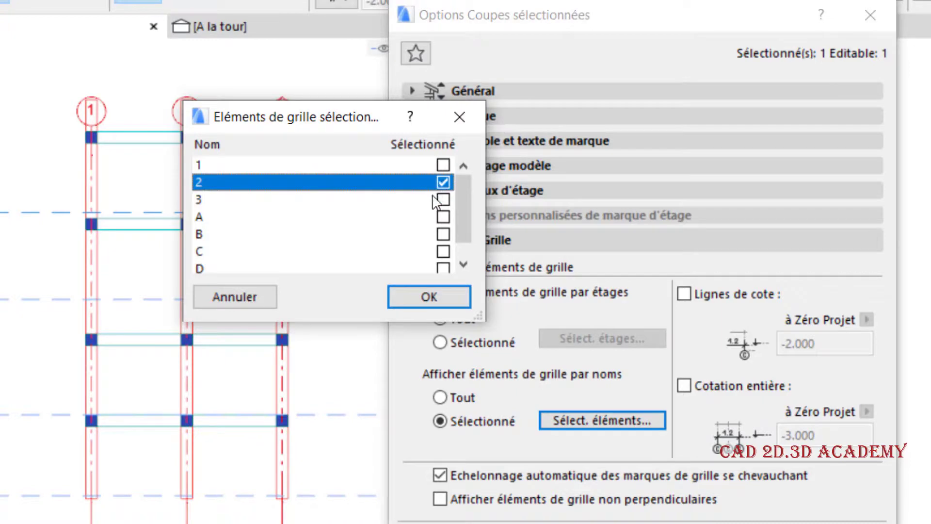
click(444, 200)
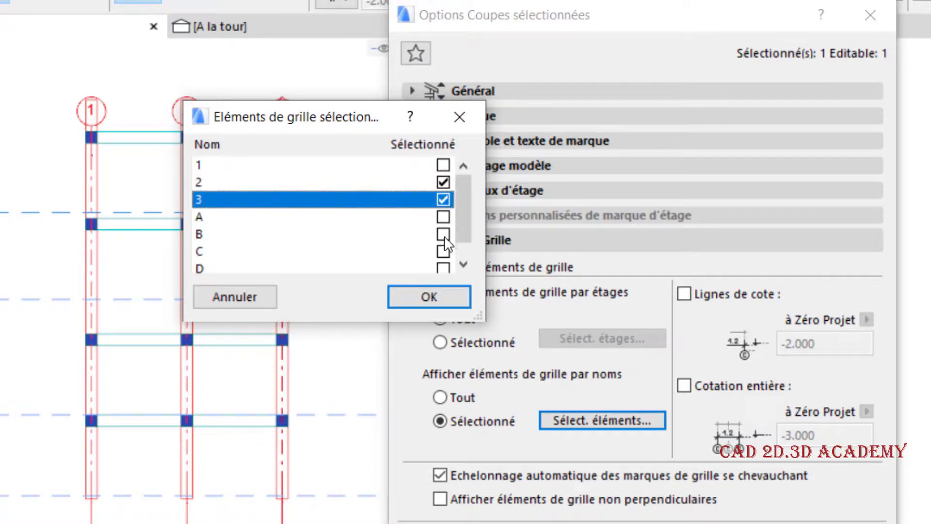
click(455, 292)
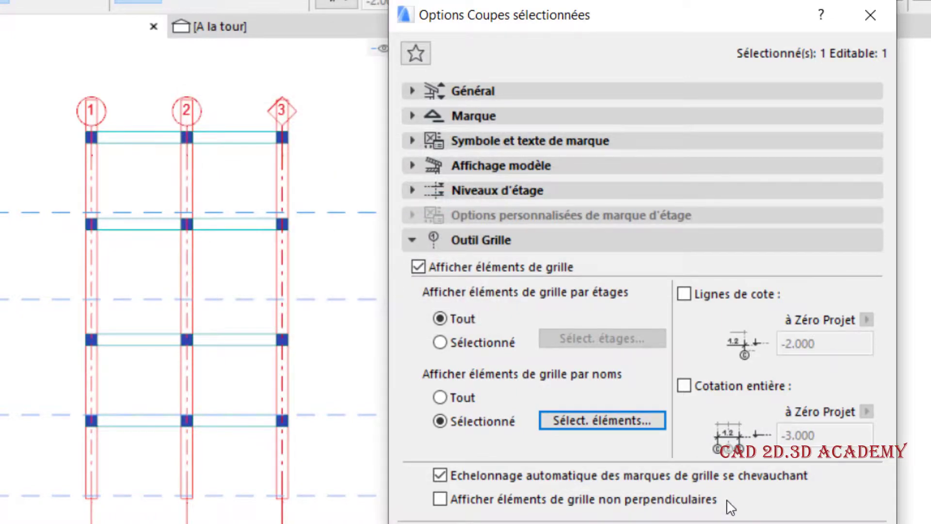
key(Return)
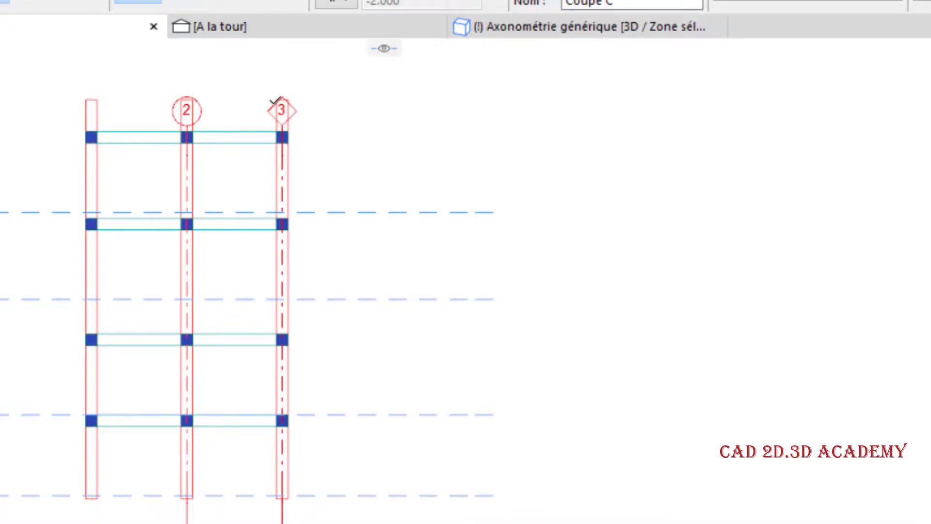
scroll(275, 101, up, 1)
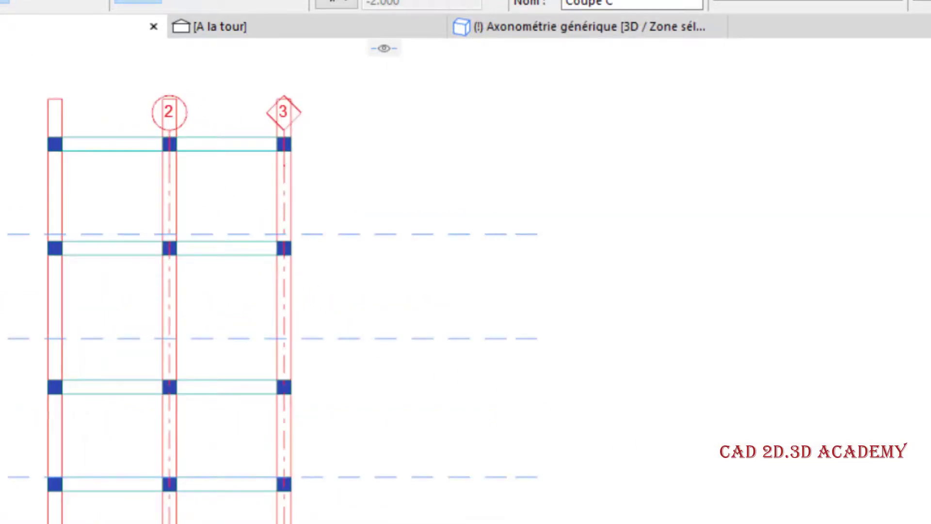
Enable the grid dimension lines (Lignes de cote) and the overall dimension (Cotation entière) in the section's grid options.
right_click(4, 24)
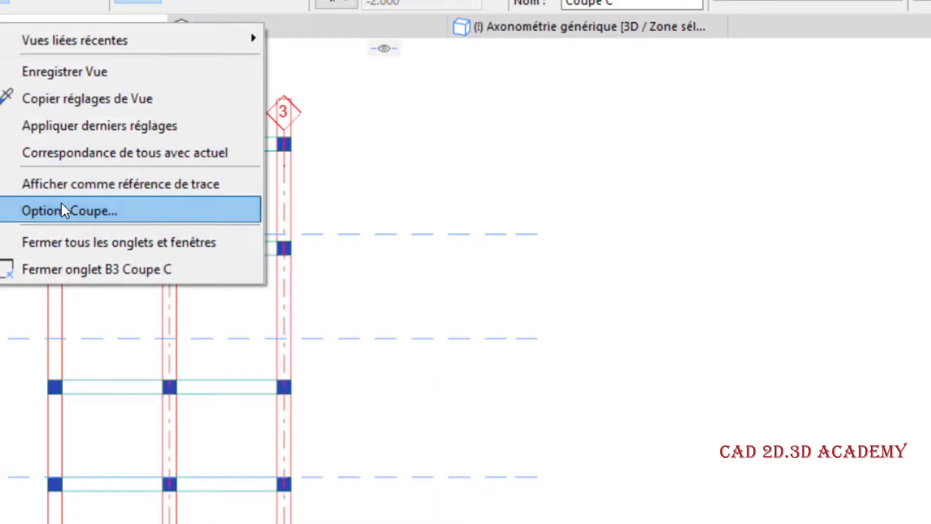
click(62, 205)
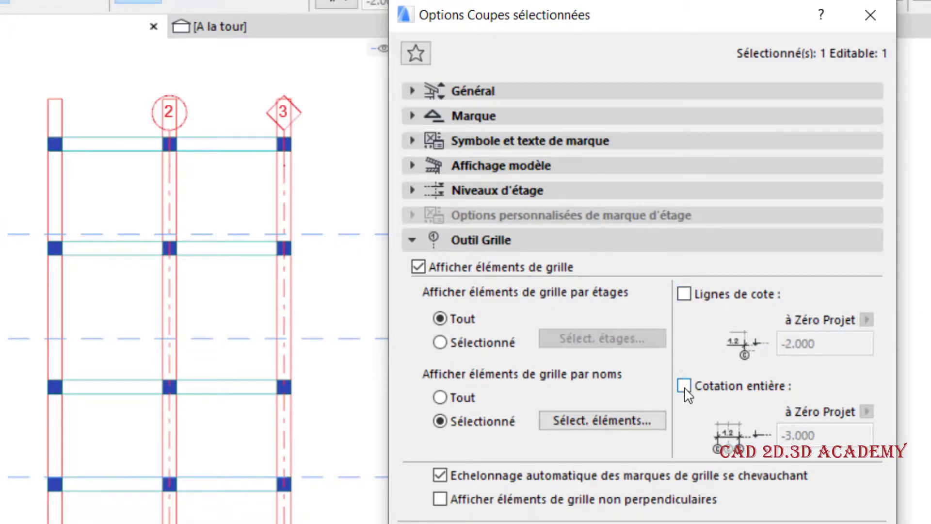
click(685, 294)
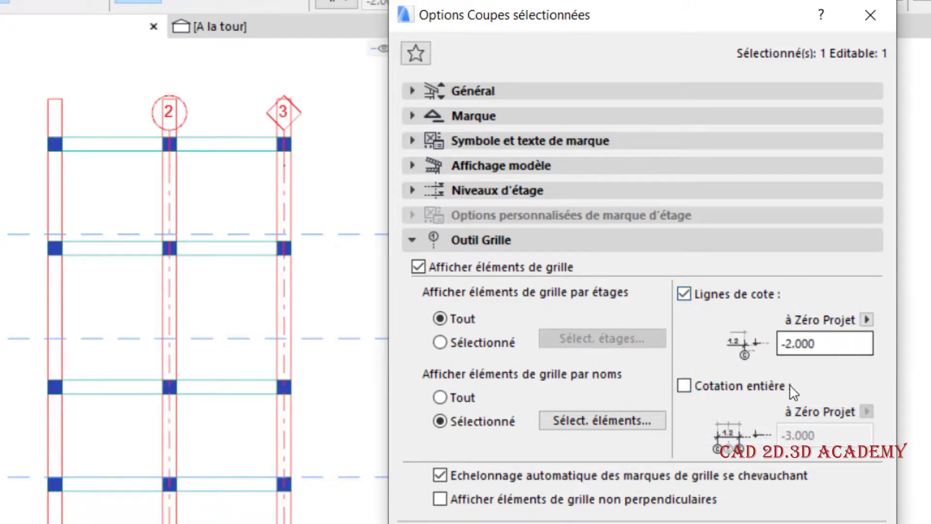
click(685, 385)
click(815, 521)
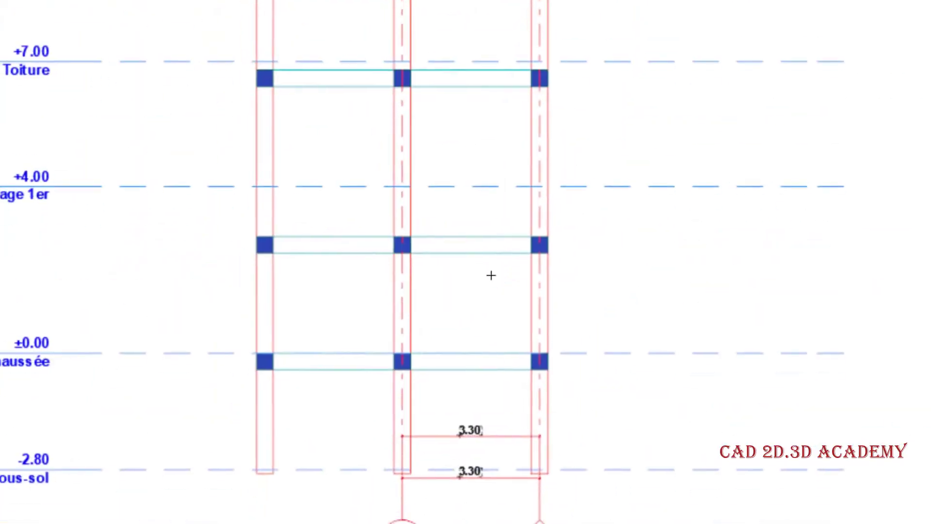
scroll(481, 307, down, 2)
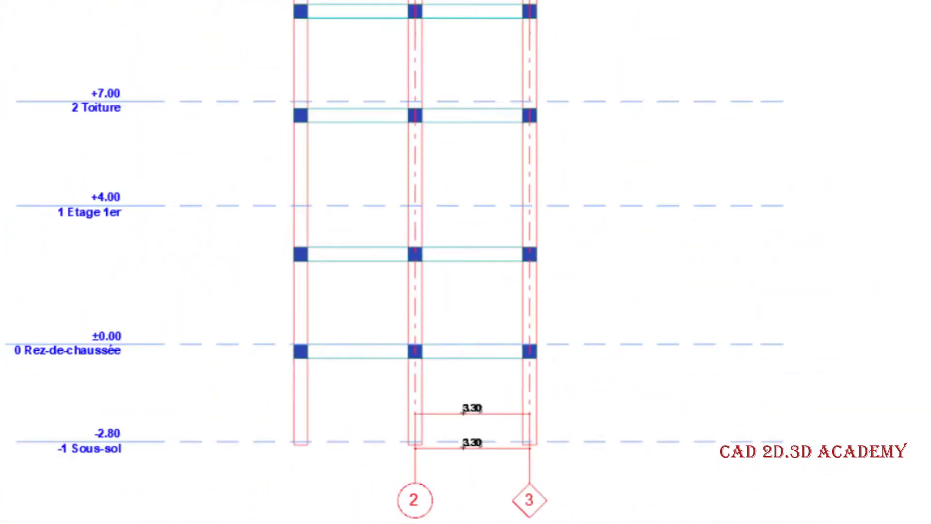
Set the section's grid display by name to all elements (Tout) and check the dimensions below the axes.
right_click(208, 3)
click(294, 95)
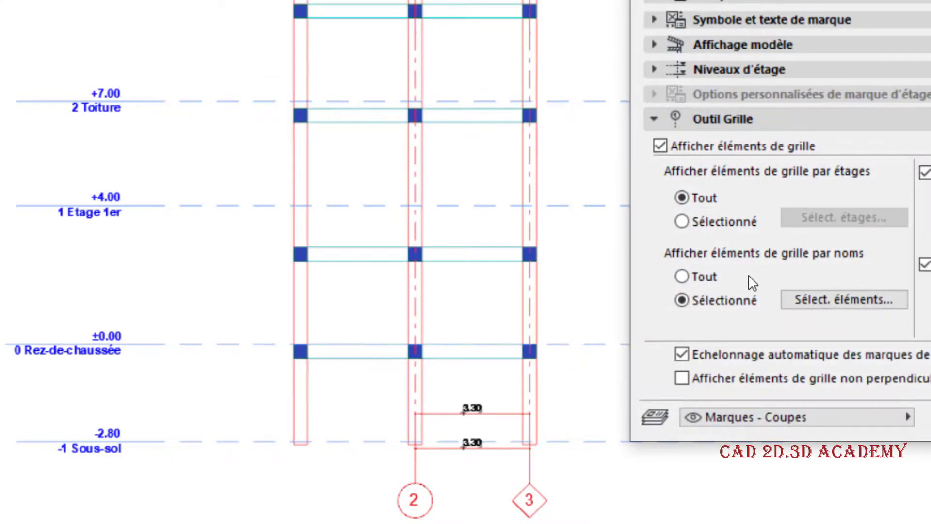
click(692, 276)
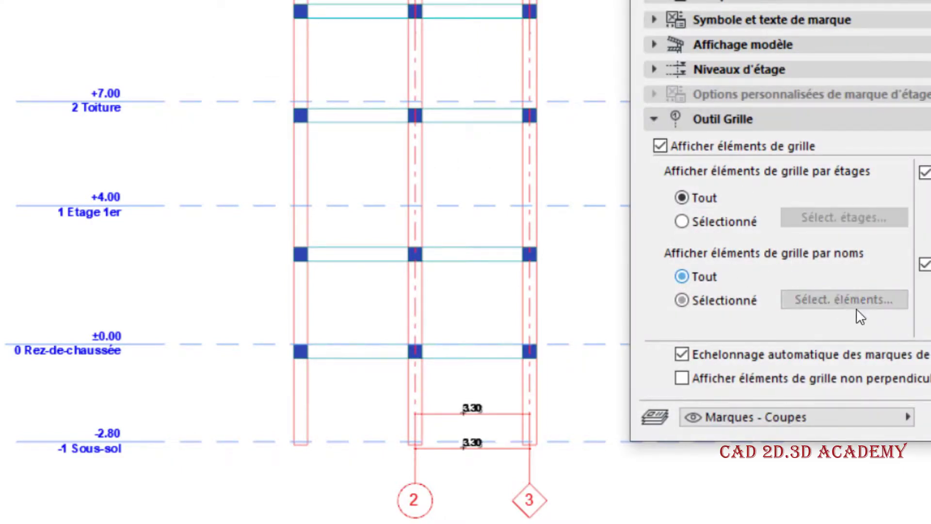
key(Return)
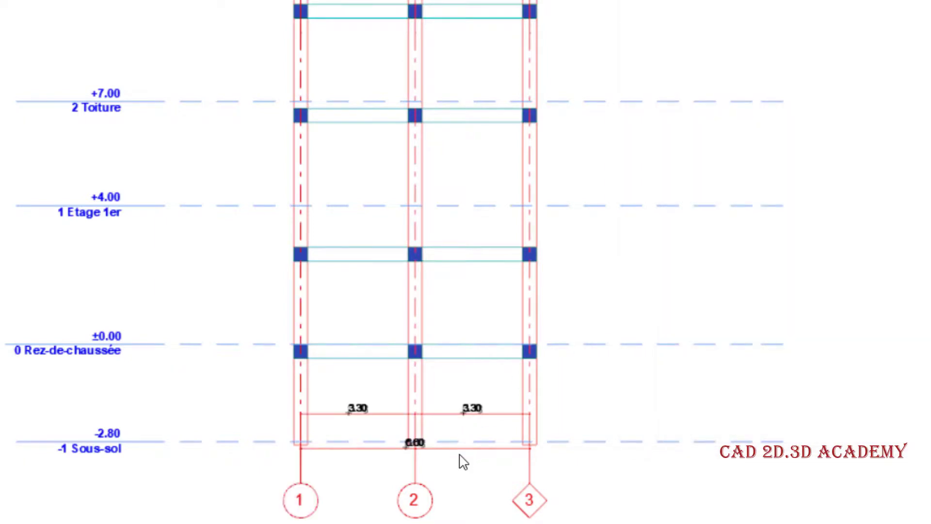
scroll(418, 459, up, 3)
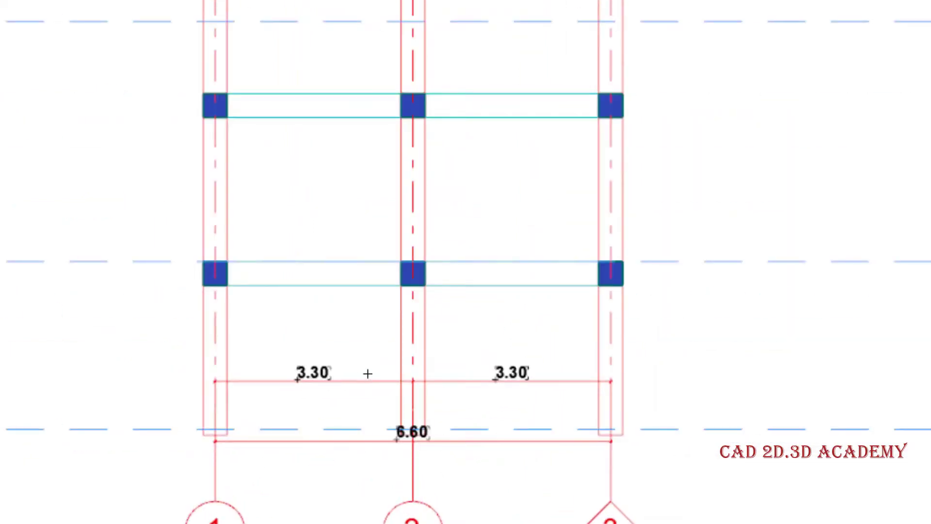
scroll(368, 373, down, 3)
Review the grid options of section B3 Coupe C, including marker staggering and non-perpendicular grid elements, and close them.
right_click(224, 0)
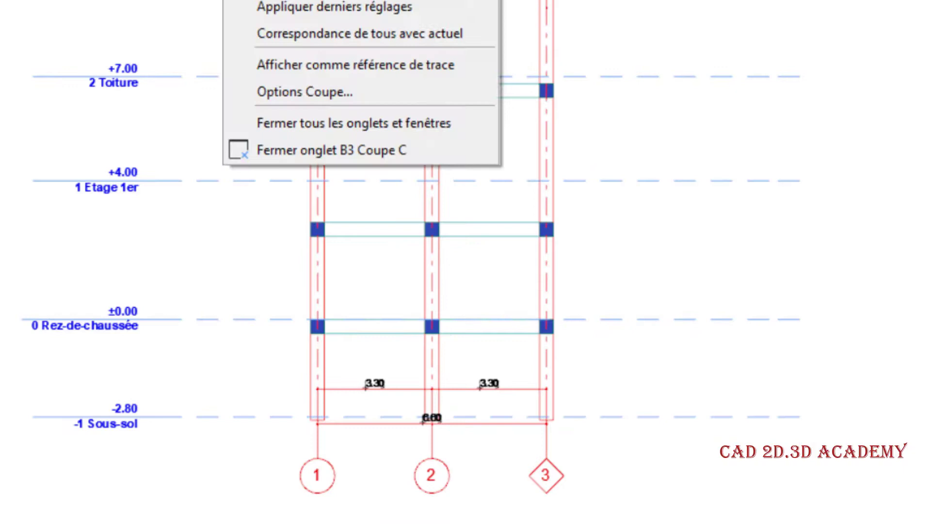
click(297, 83)
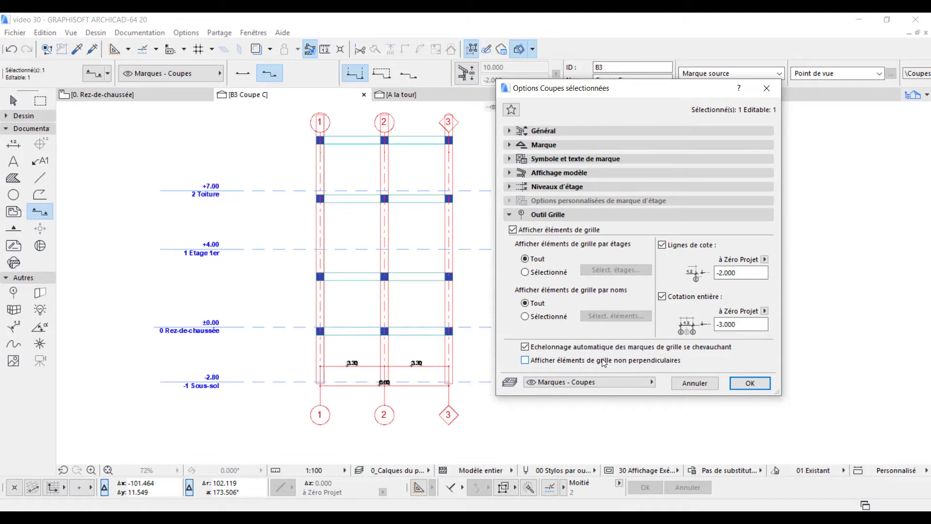
click(759, 383)
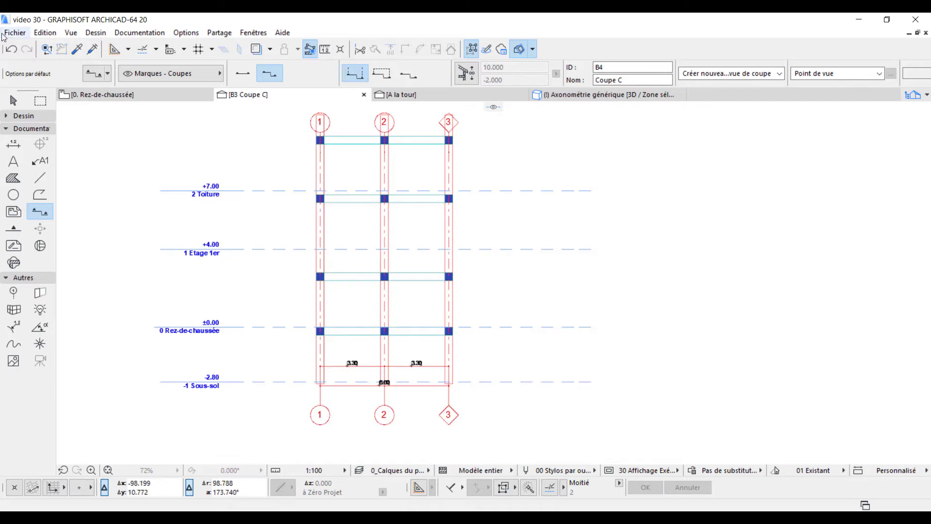
Save the project.
click(15, 32)
click(49, 113)
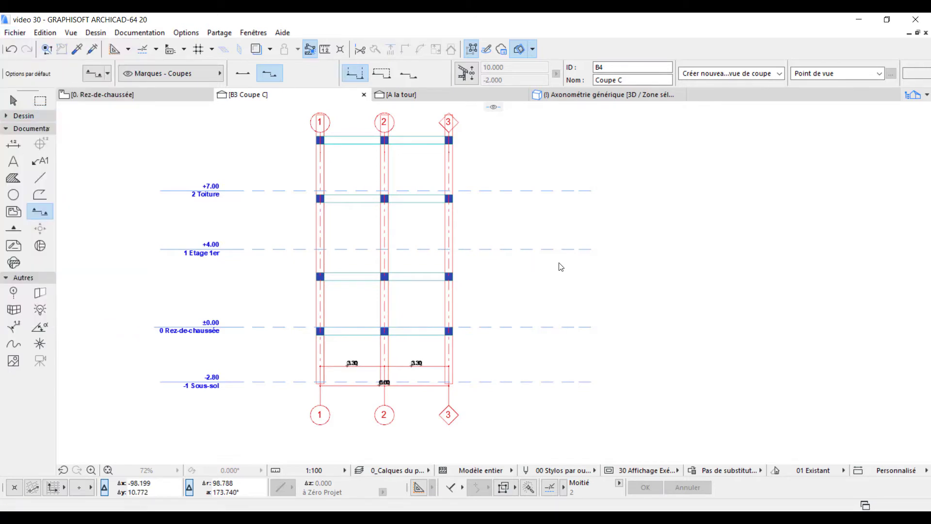